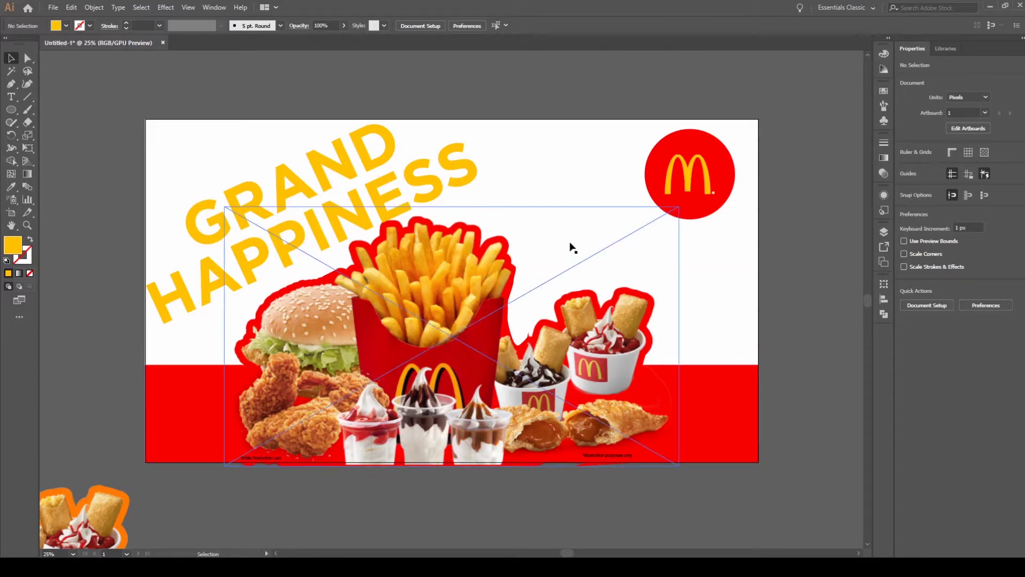
- Create a new landscape document of 3293 x 1843 px with one artboard
{"action": "left_click_drag", "start_coordinate": [480, 171], "coordinate": [482, 179]}
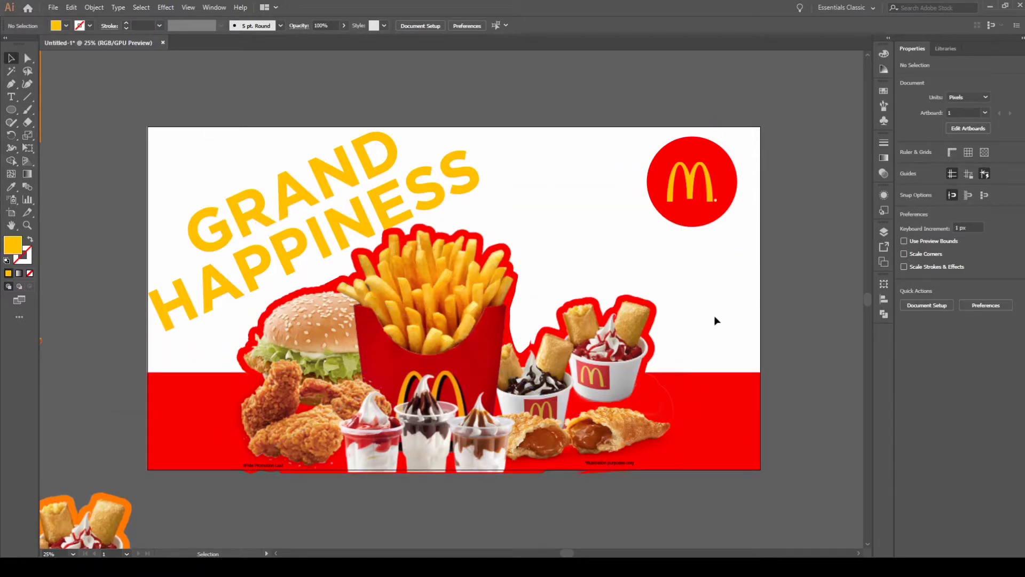
{"action": "key", "text": "ctrl+n"}
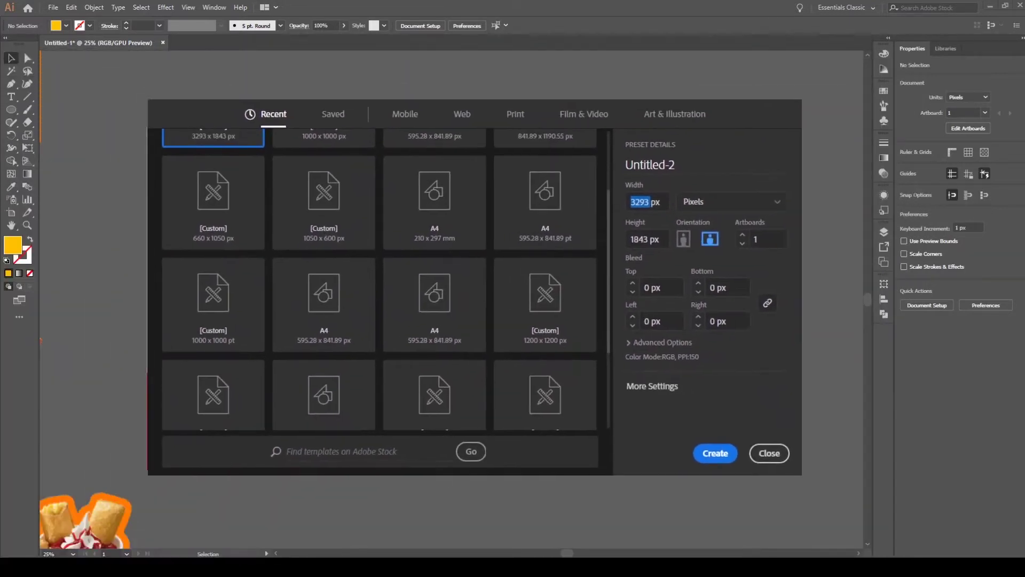
{"action": "left_click", "coordinate": [722, 457]}
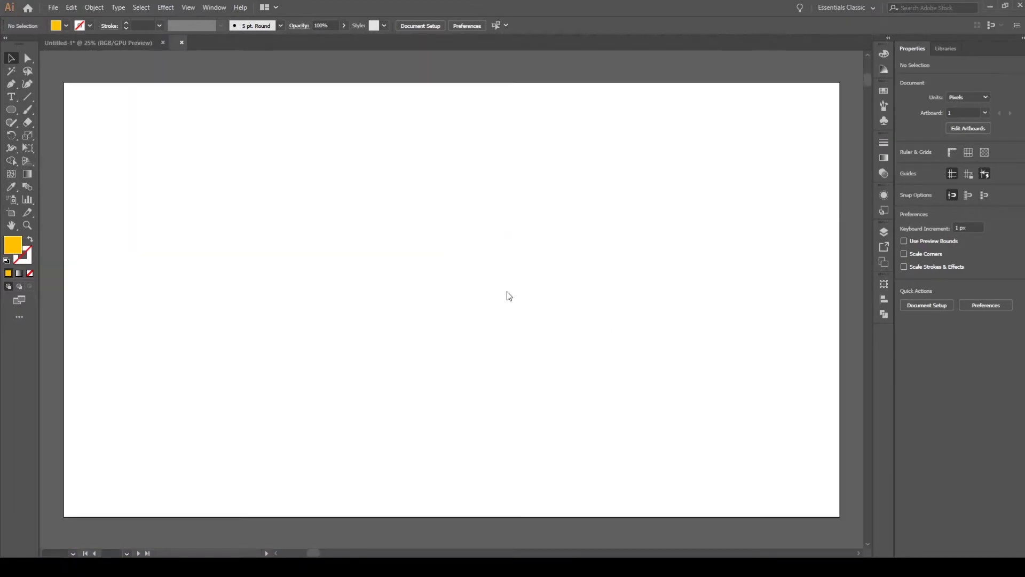
{"action": "scroll", "coordinate": [506, 290], "scroll_direction": "up", "scroll_amount": 5}
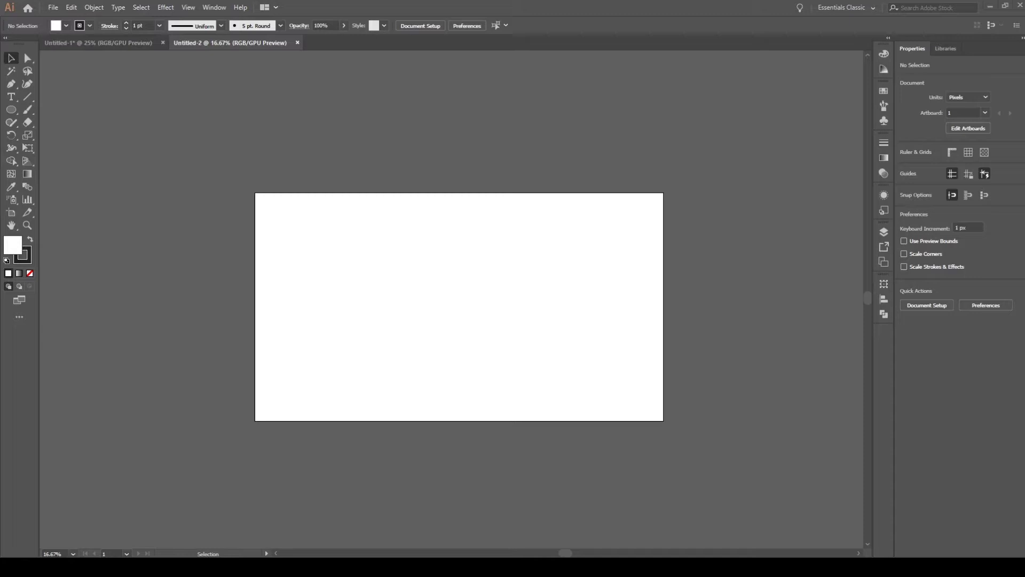
- Place the McDonald's food images on the artboard and embed all of the linked files
{"action": "left_click", "coordinate": [472, 235]}
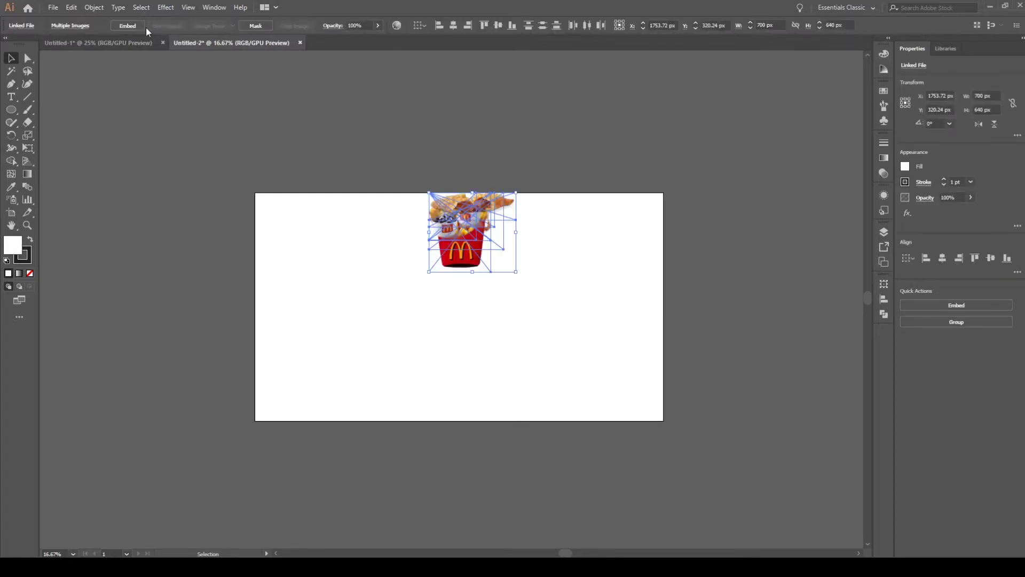
{"action": "left_click", "coordinate": [127, 26]}
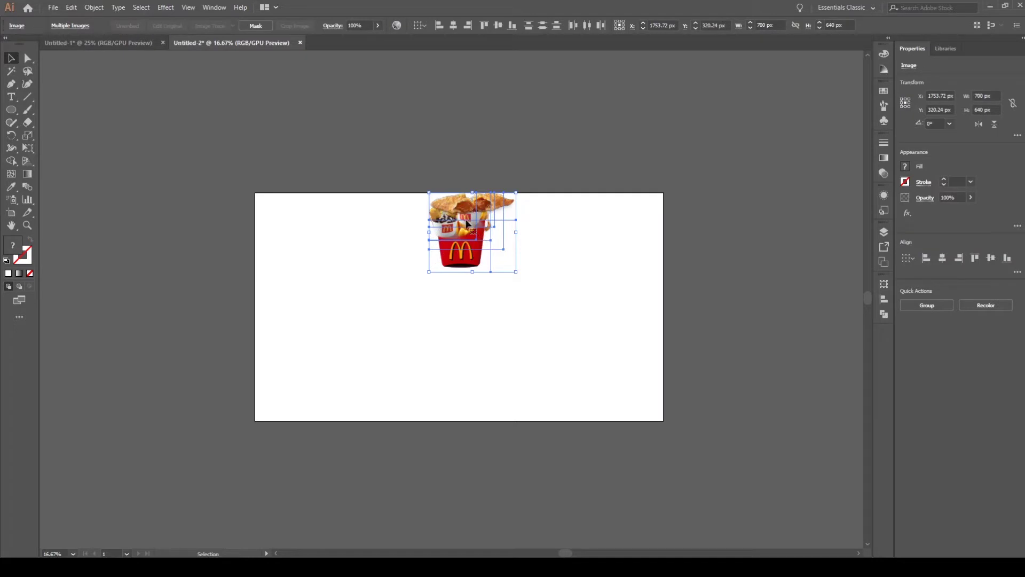
{"action": "left_click", "coordinate": [488, 193]}
- Position the fries image at the artboard's bottom centre and enlarge it to about 956 x 1236 px
{"action": "left_click_drag", "start_coordinate": [380, 182], "coordinate": [475, 421]}
{"action": "left_click_drag", "start_coordinate": [485, 361], "coordinate": [544, 278]}
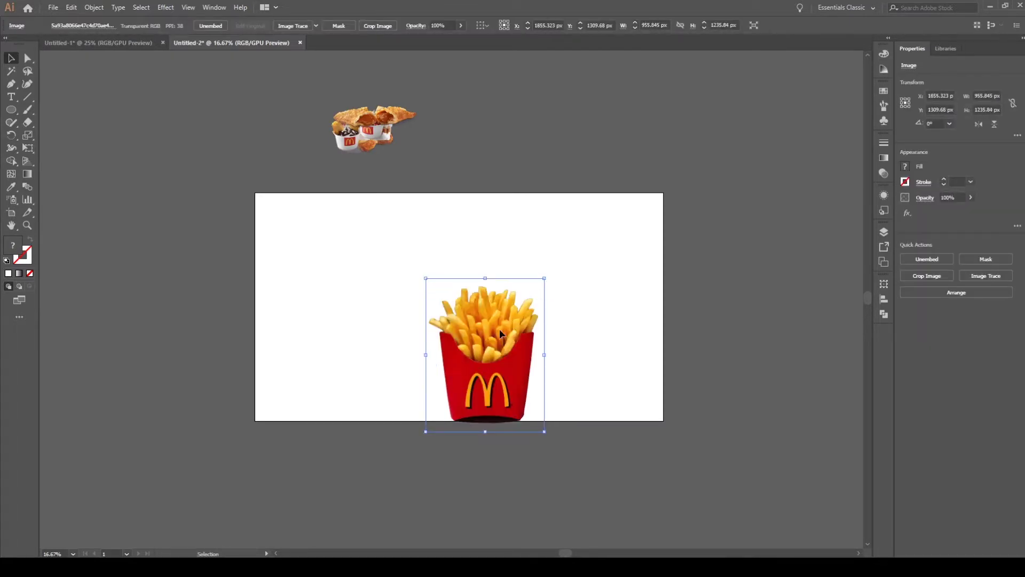
{"action": "left_click_drag", "start_coordinate": [499, 328], "coordinate": [470, 349]}
{"action": "left_click", "coordinate": [453, 247]}
- Spread out the stacked food images, moving the pies, dessert cups and fried chicken apart from the rest
{"action": "left_click_drag", "start_coordinate": [442, 250], "coordinate": [502, 267]}
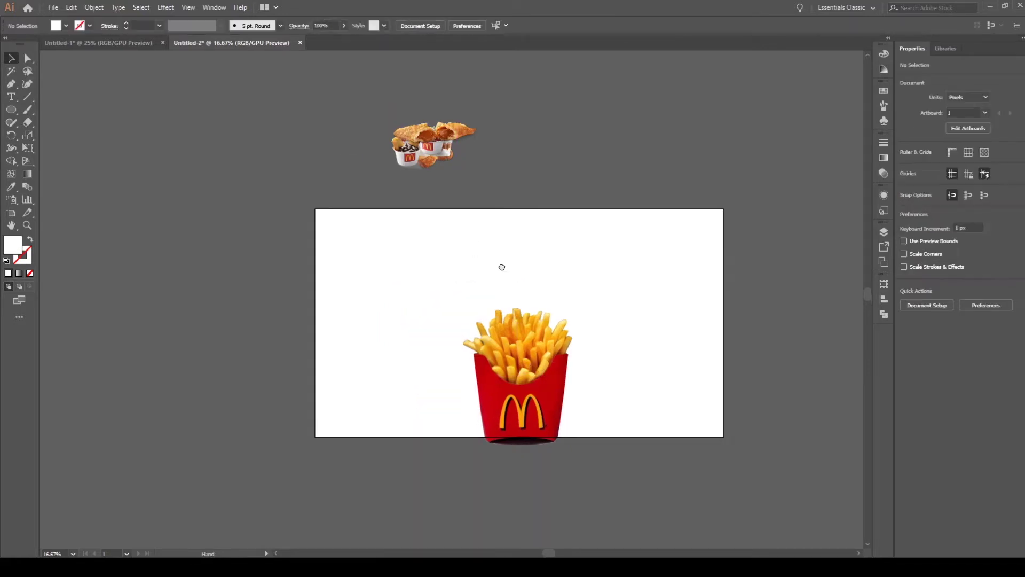
{"action": "left_click_drag", "start_coordinate": [445, 133], "coordinate": [582, 192]}
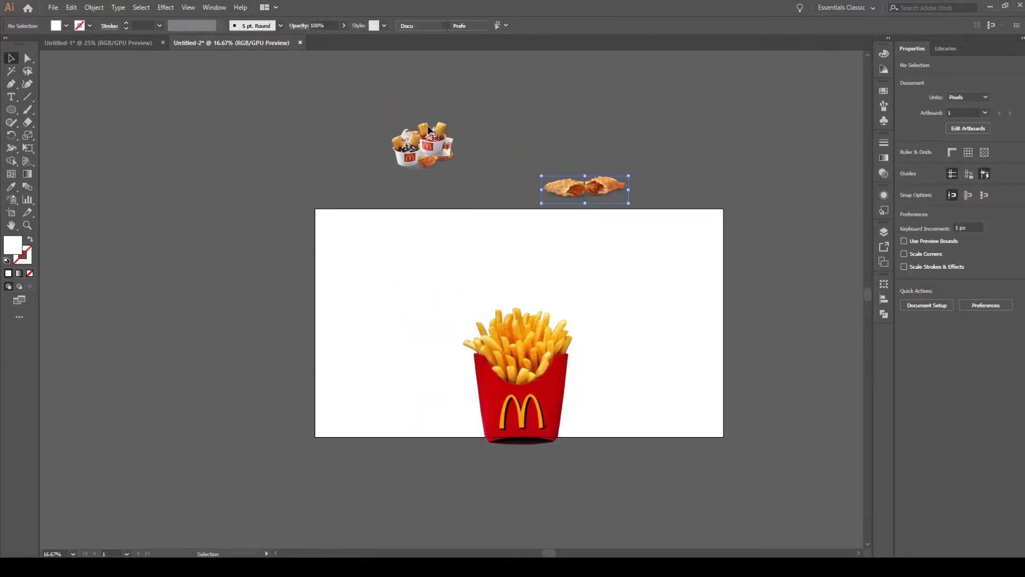
{"action": "left_click_drag", "start_coordinate": [405, 166], "coordinate": [347, 268]}
{"action": "left_click_drag", "start_coordinate": [425, 148], "coordinate": [433, 241]}
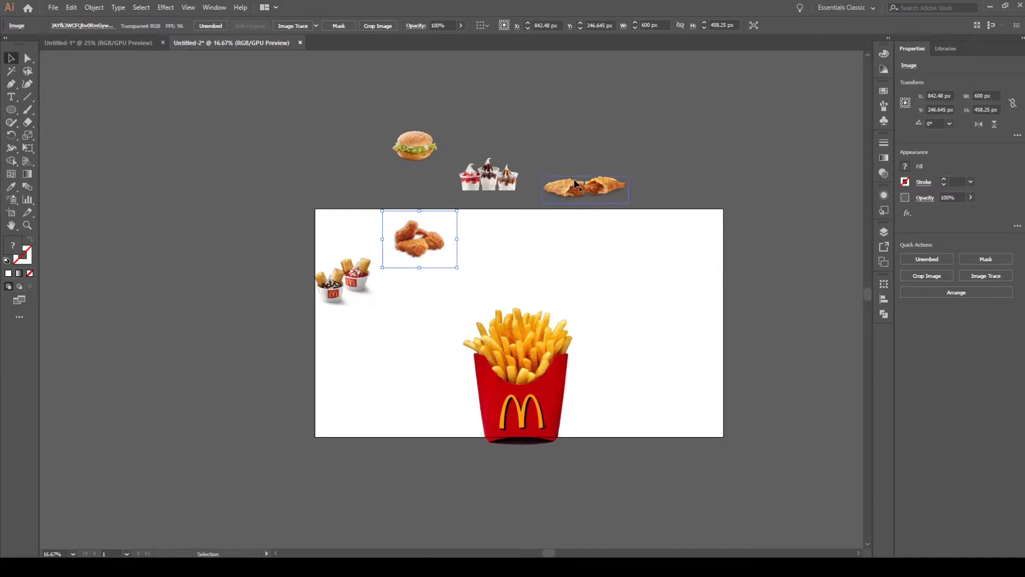
{"action": "left_click", "coordinate": [607, 259]}
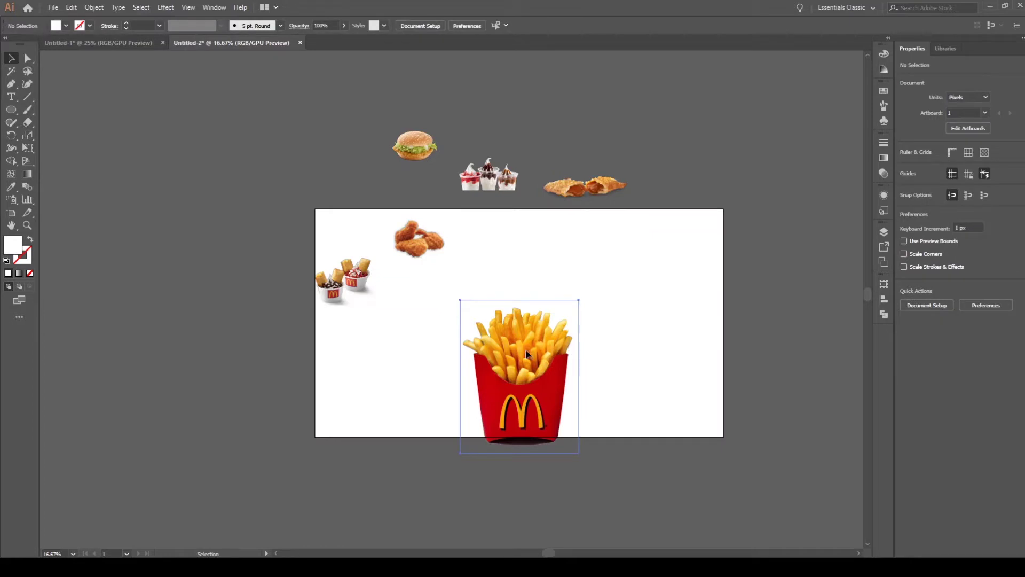
- Shift the fries slightly left and move the caramel pies onto the artboard, just right of the fries
{"action": "left_click_drag", "start_coordinate": [523, 349], "coordinate": [520, 350]}
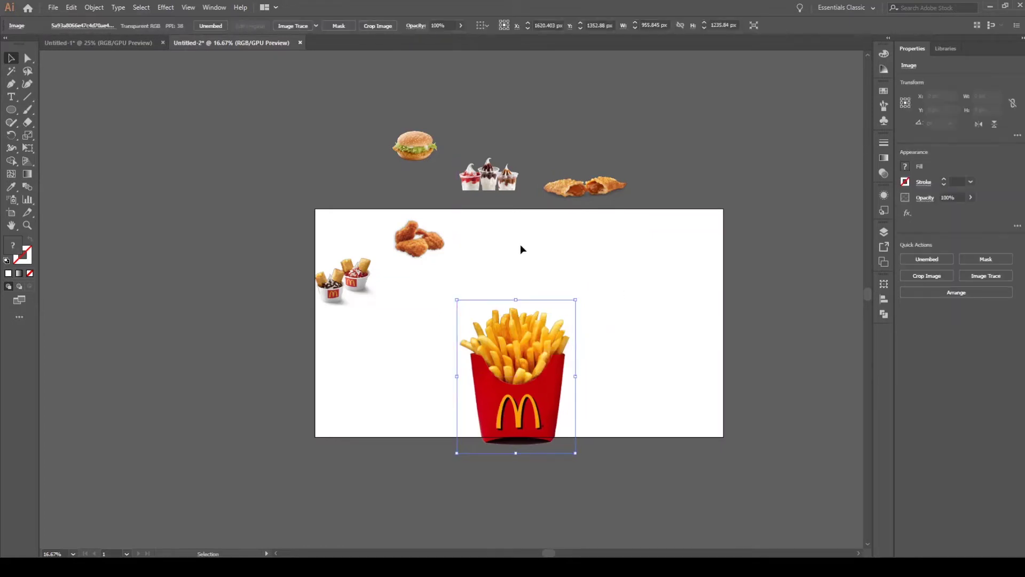
{"action": "key", "text": "ctrl+plus"}
{"action": "key", "text": "ctrl+plus"}
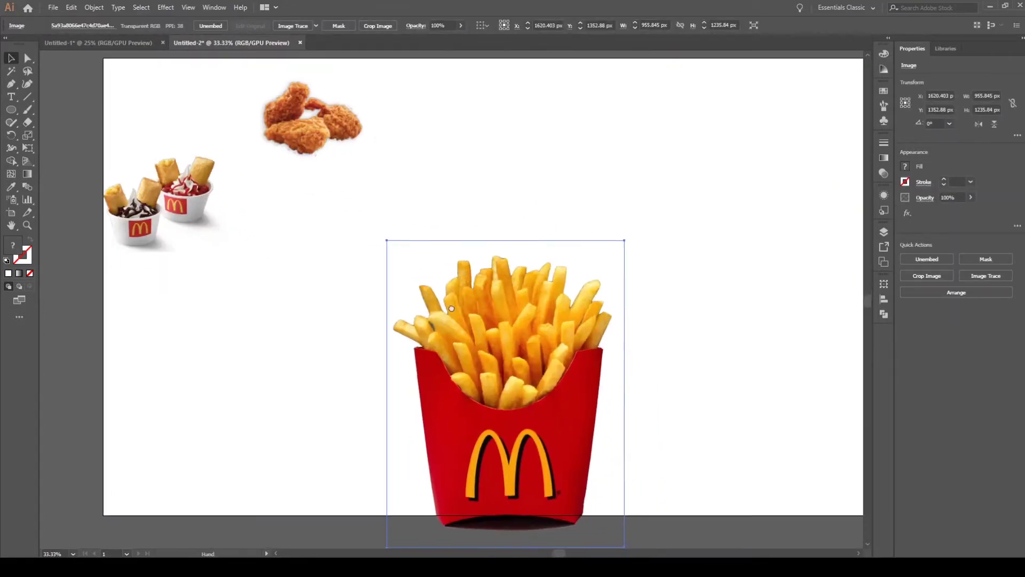
{"action": "key", "text": "ctrl+minus"}
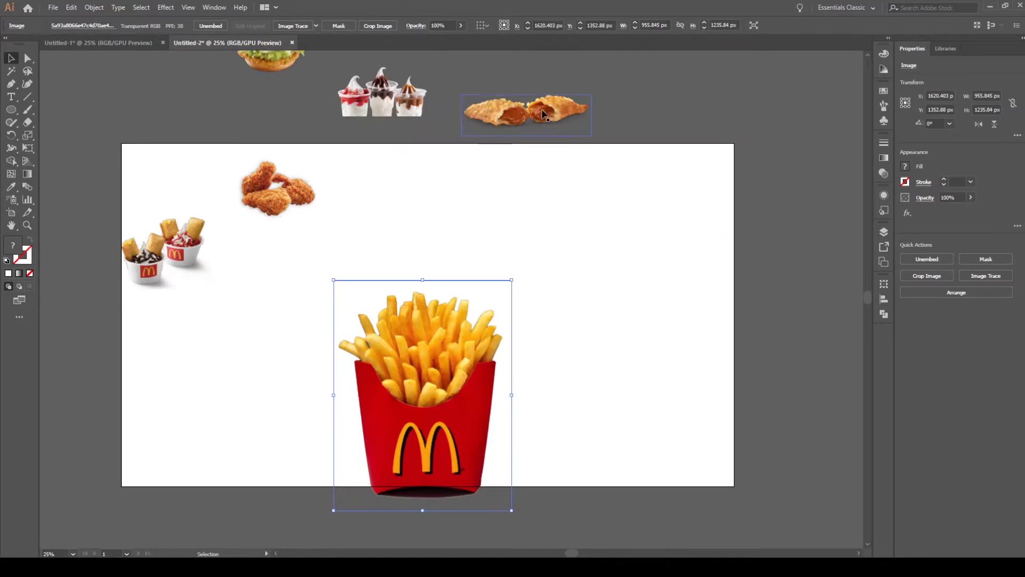
{"action": "left_click_drag", "start_coordinate": [546, 191], "coordinate": [586, 319]}
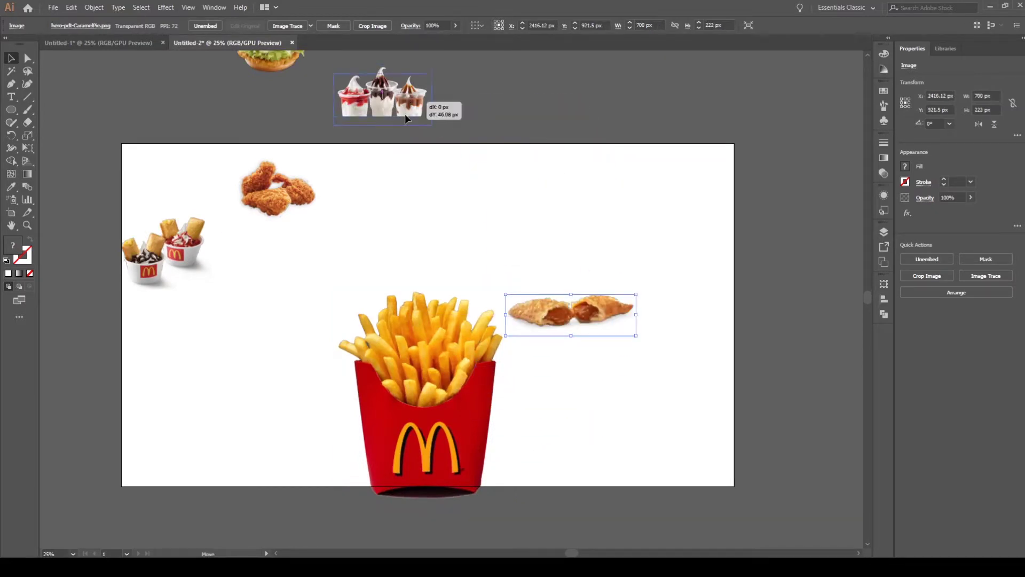
- Bring the three sundaes to the front over the base of the fries box and raise the fries image slightly
{"action": "left_click_drag", "start_coordinate": [448, 104], "coordinate": [440, 473]}
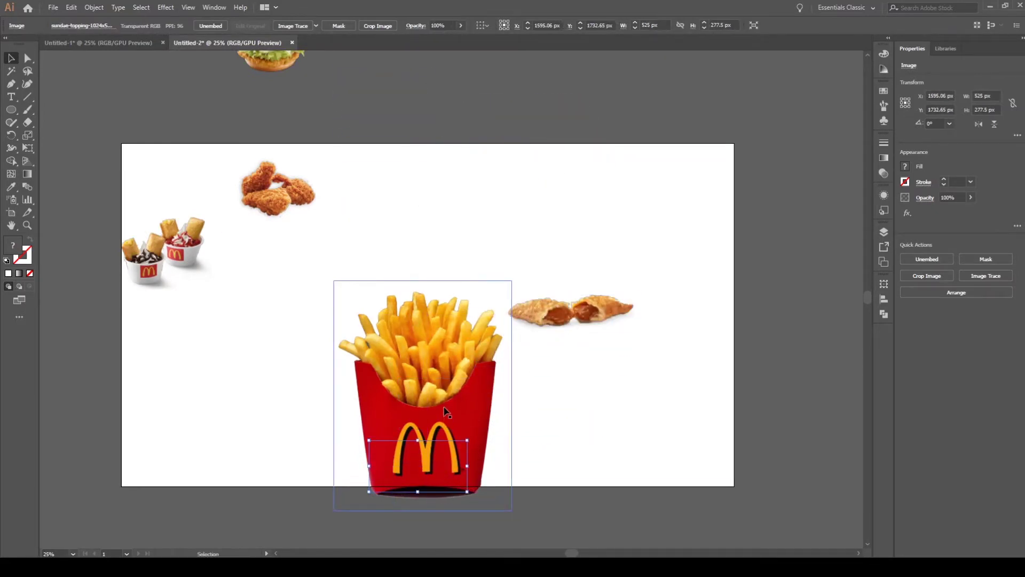
{"action": "key", "text": "ctrl+shift+bracketright"}
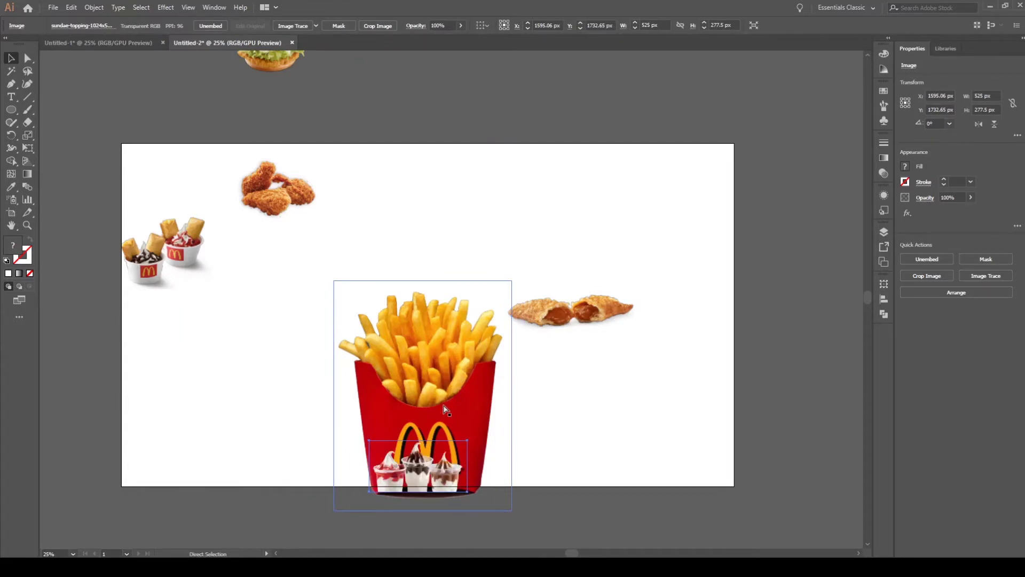
{"action": "left_click_drag", "start_coordinate": [446, 410], "coordinate": [443, 384]}
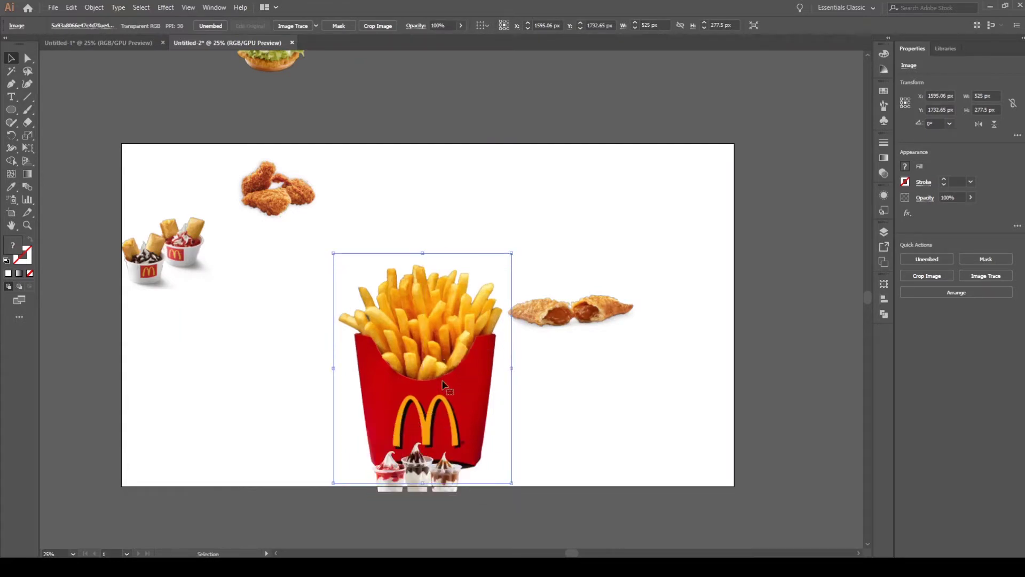
- Enlarge the three sundaes to span the fries box, with their bases along the artboard's bottom edge
{"action": "left_click", "coordinate": [441, 483]}
{"action": "left_click_drag", "start_coordinate": [468, 492], "coordinate": [453, 454]}
{"action": "left_click", "coordinate": [541, 457]}
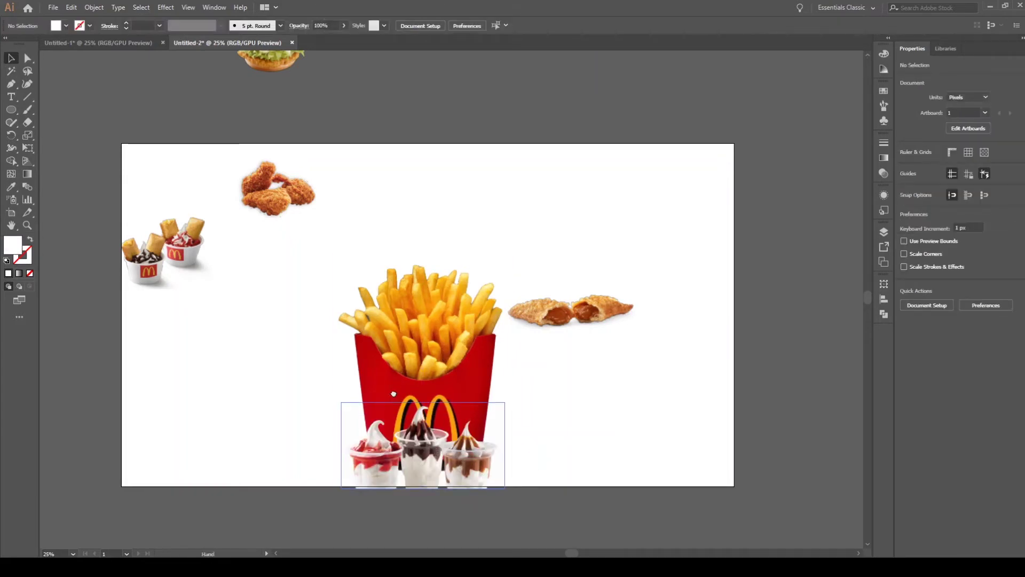
- Move the fried chicken to the lower left of the fries, enlarge it to about 926 x 707 px and bring it forward
{"action": "left_click_drag", "start_coordinate": [336, 299], "coordinate": [412, 332]}
{"action": "left_click_drag", "start_coordinate": [360, 236], "coordinate": [379, 455]}
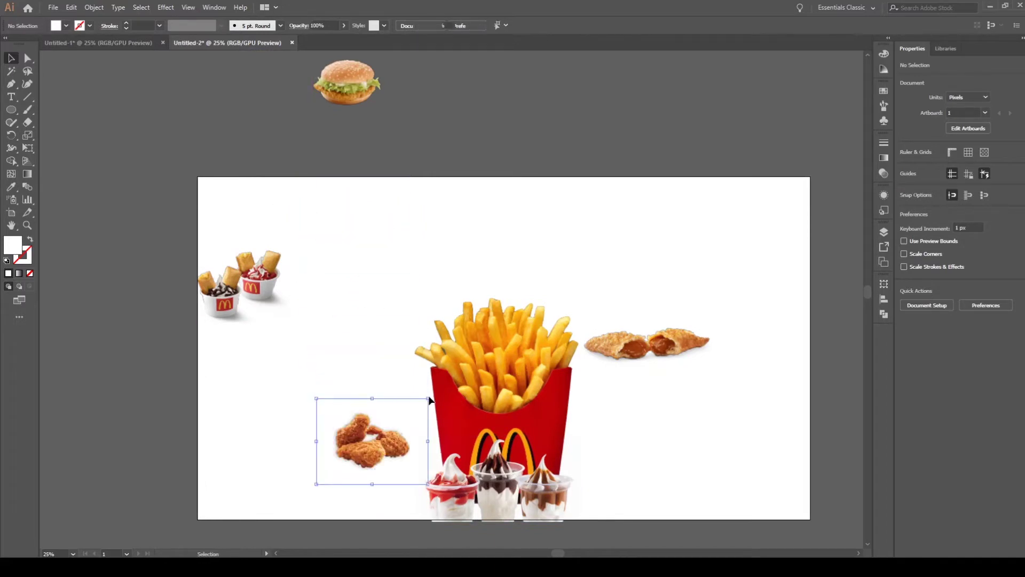
{"action": "left_click_drag", "start_coordinate": [427, 398], "coordinate": [488, 352]}
{"action": "left_click_drag", "start_coordinate": [394, 431], "coordinate": [401, 468]}
{"action": "key", "text": "ctrl+shift+bracketright"}
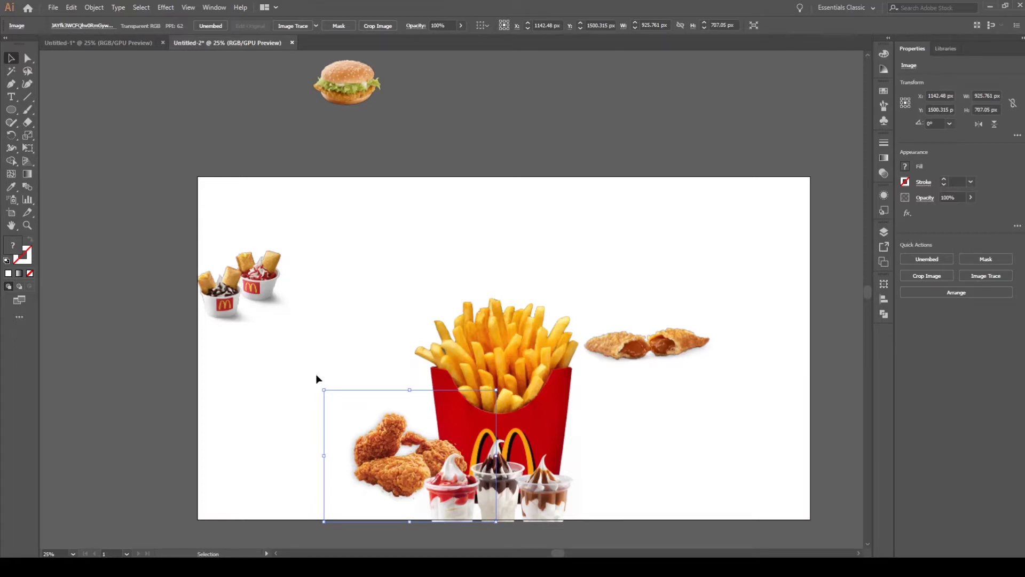
- Rotate the fried chicken to about 14.14°, enlarge it slightly and lower it beside the sundaes
{"action": "left_click_drag", "start_coordinate": [322, 390], "coordinate": [289, 403]}
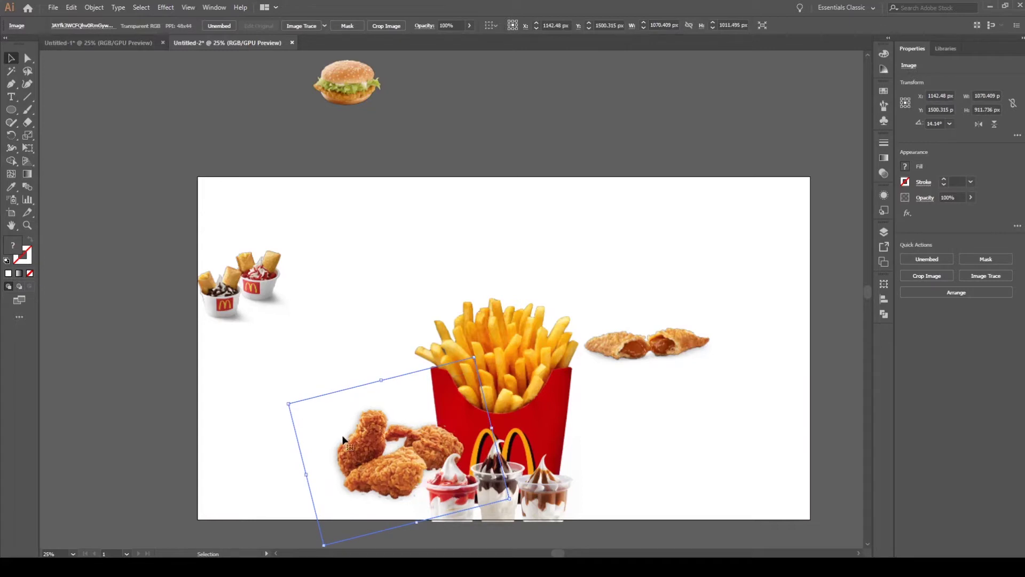
{"action": "left_click_drag", "start_coordinate": [390, 472], "coordinate": [384, 487]}
{"action": "left_click", "coordinate": [648, 453]}
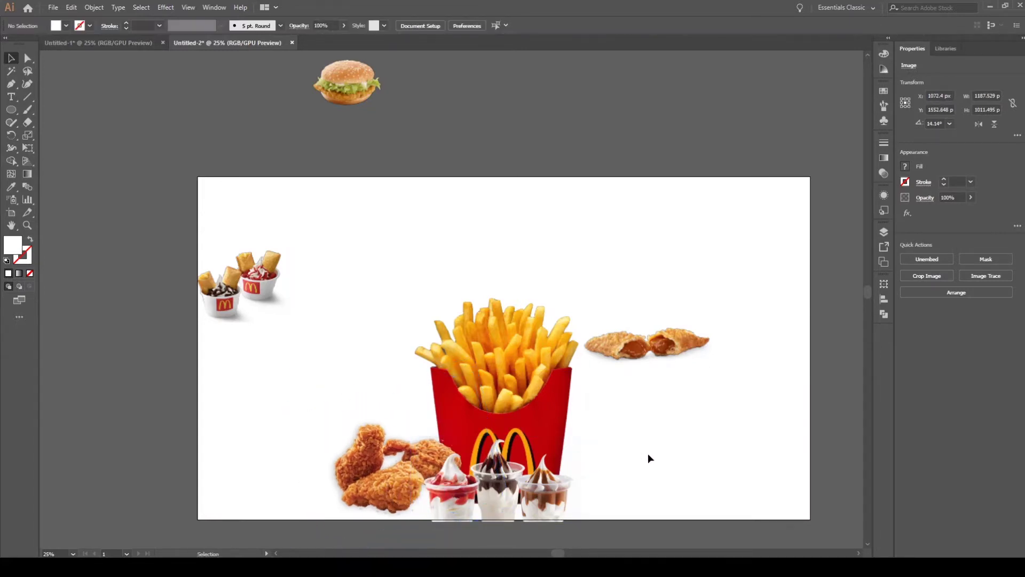
- Try the caramel pies over the fried chicken and examine both images' detail up close
{"action": "left_click", "coordinate": [655, 362]}
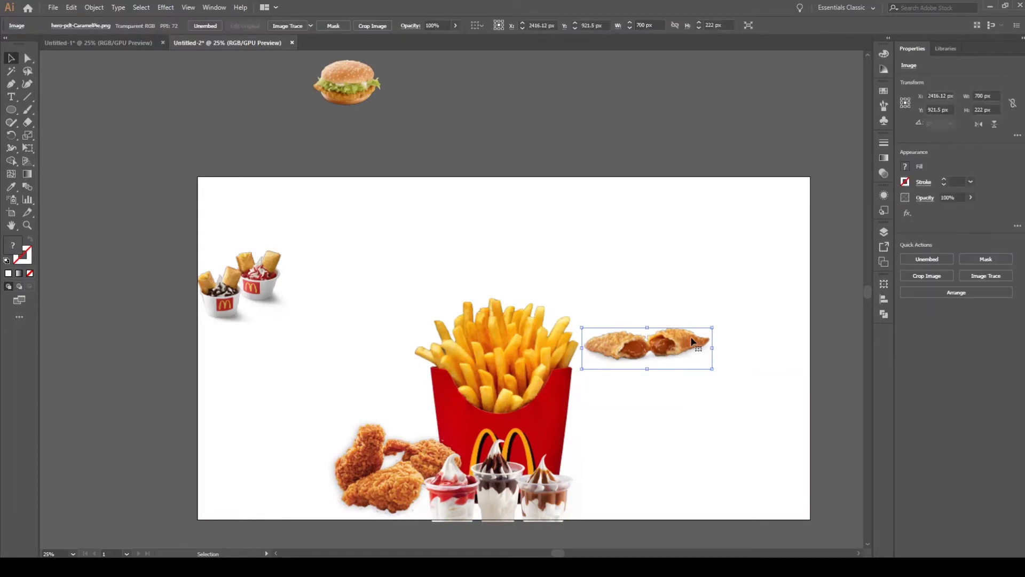
{"action": "left_click_drag", "start_coordinate": [669, 349], "coordinate": [405, 460]}
{"action": "scroll", "coordinate": [406, 460], "scroll_direction": "up", "scroll_amount": 5}
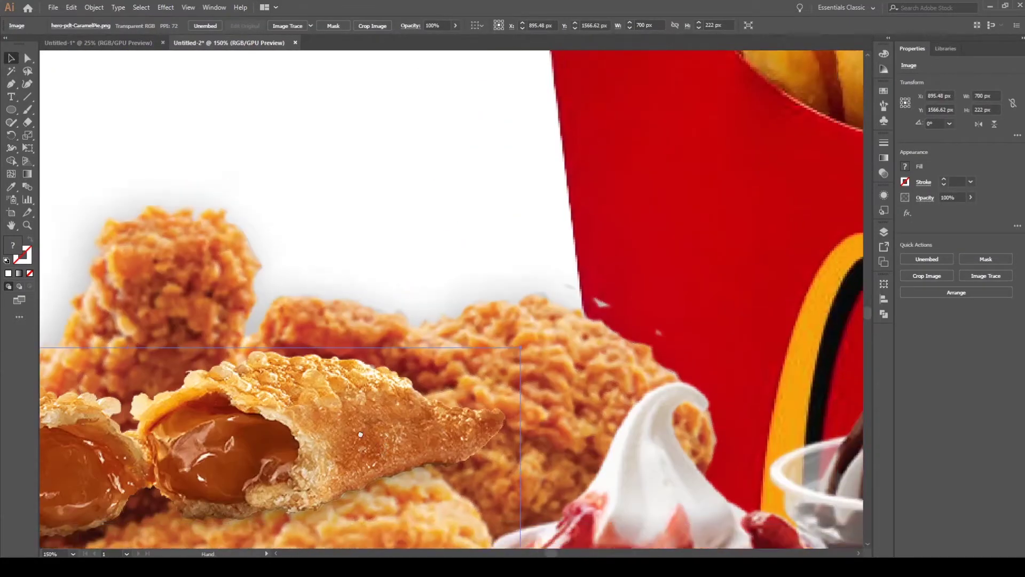
{"action": "scroll", "coordinate": [451, 373], "scroll_direction": "down", "scroll_amount": 3}
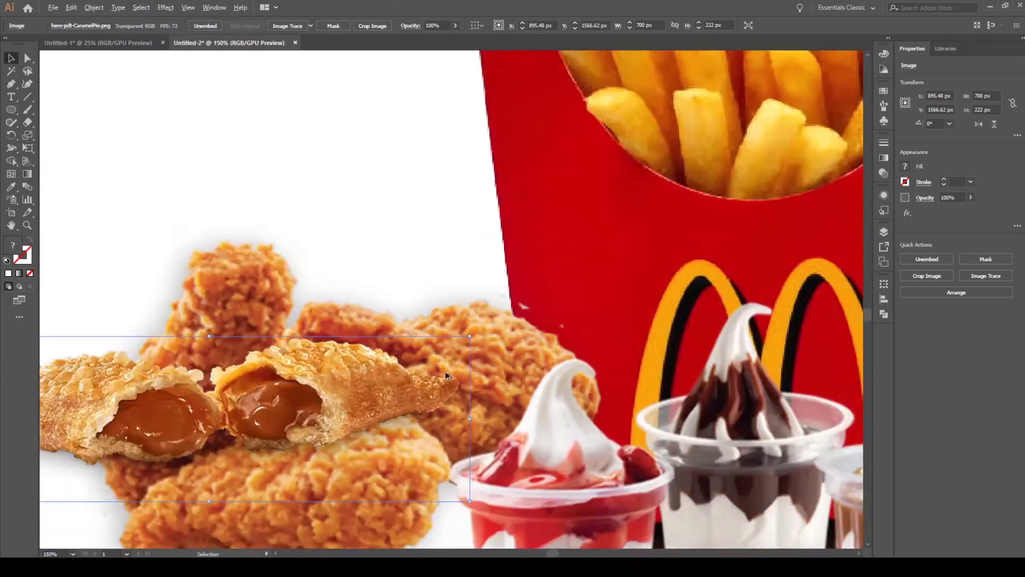
{"action": "scroll", "coordinate": [454, 374], "scroll_direction": "up", "scroll_amount": 3}
{"action": "scroll", "coordinate": [503, 347], "scroll_direction": "down", "scroll_amount": 3}
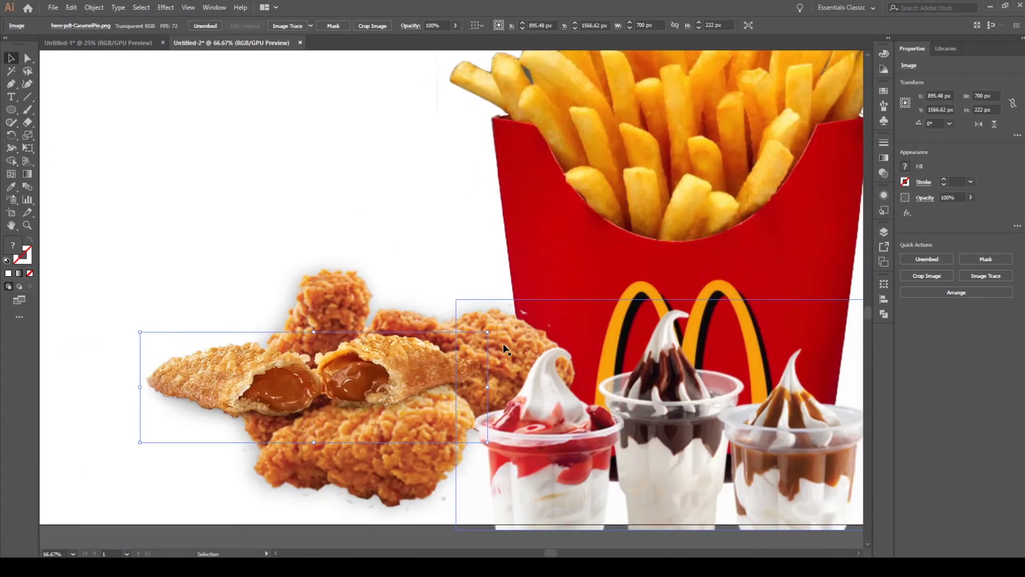
{"action": "scroll", "coordinate": [410, 372], "scroll_direction": "down", "scroll_amount": 1}
{"action": "left_click_drag", "start_coordinate": [410, 371], "coordinate": [444, 372]}
{"action": "scroll", "coordinate": [415, 370], "scroll_direction": "up", "scroll_amount": 5}
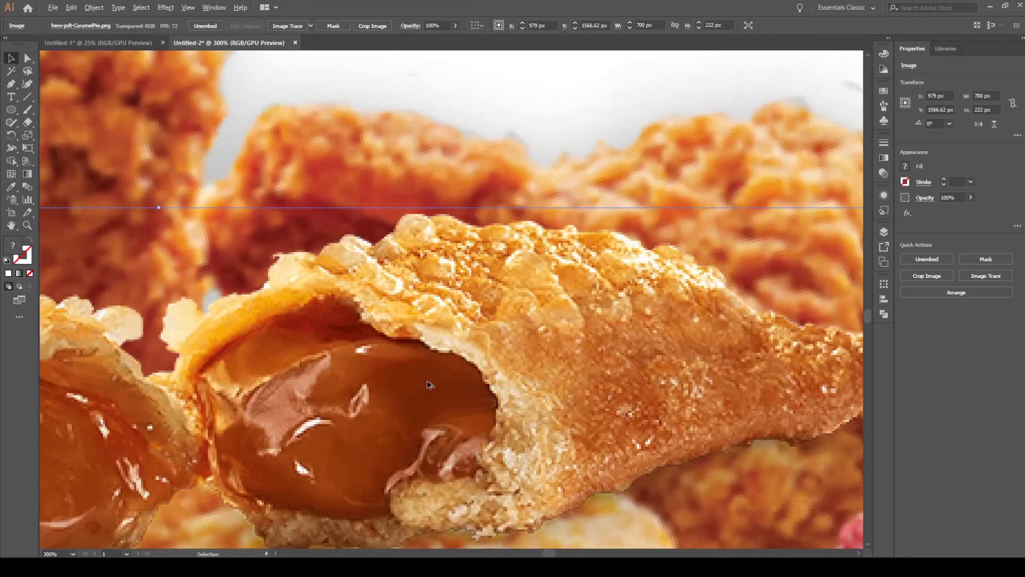
{"action": "left_click_drag", "start_coordinate": [429, 386], "coordinate": [521, 315]}
{"action": "scroll", "coordinate": [521, 315], "scroll_direction": "down", "scroll_amount": 5}
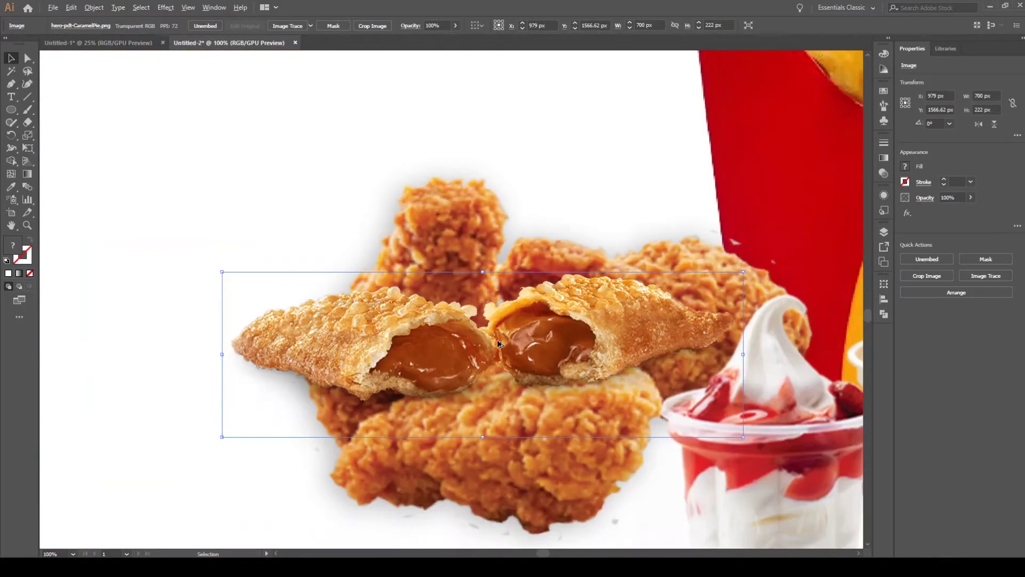
{"action": "scroll", "coordinate": [497, 343], "scroll_direction": "down", "scroll_amount": 1}
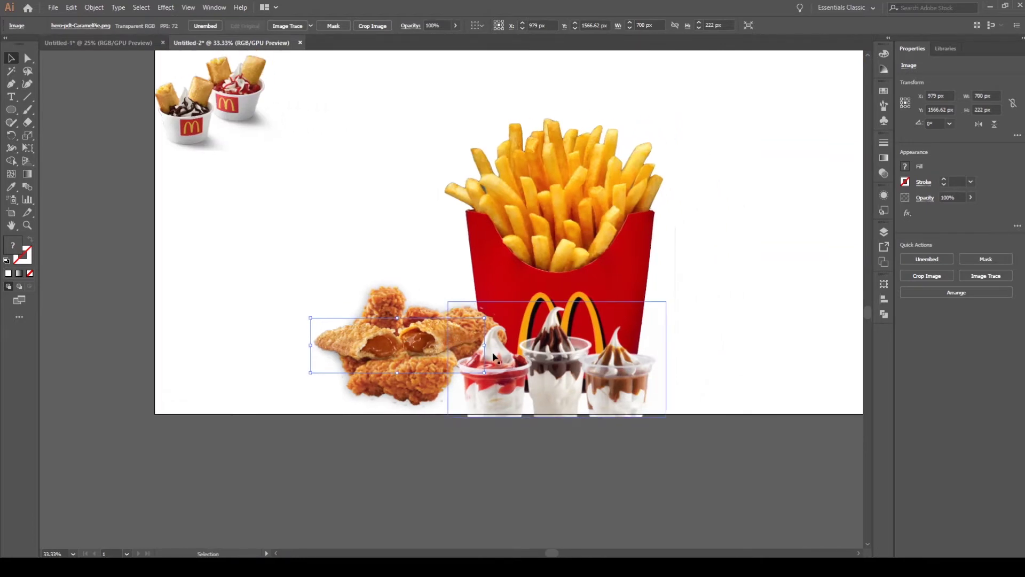
- Place the caramel pies right of and behind the sundaes, enlarged and rotated to about 355.78°
{"action": "left_click_drag", "start_coordinate": [456, 340], "coordinate": [699, 347]}
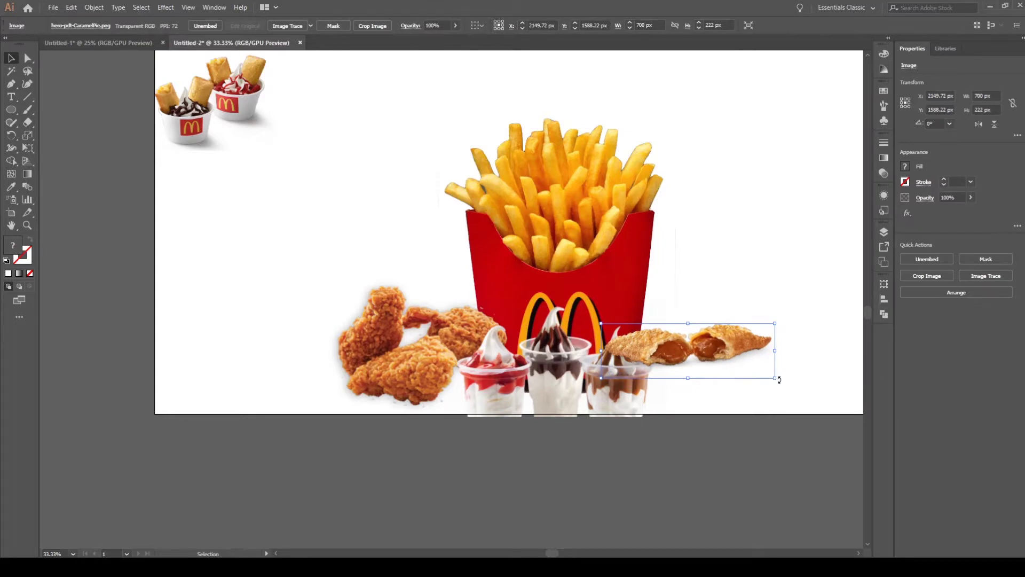
{"action": "left_click_drag", "start_coordinate": [778, 379], "coordinate": [796, 400]}
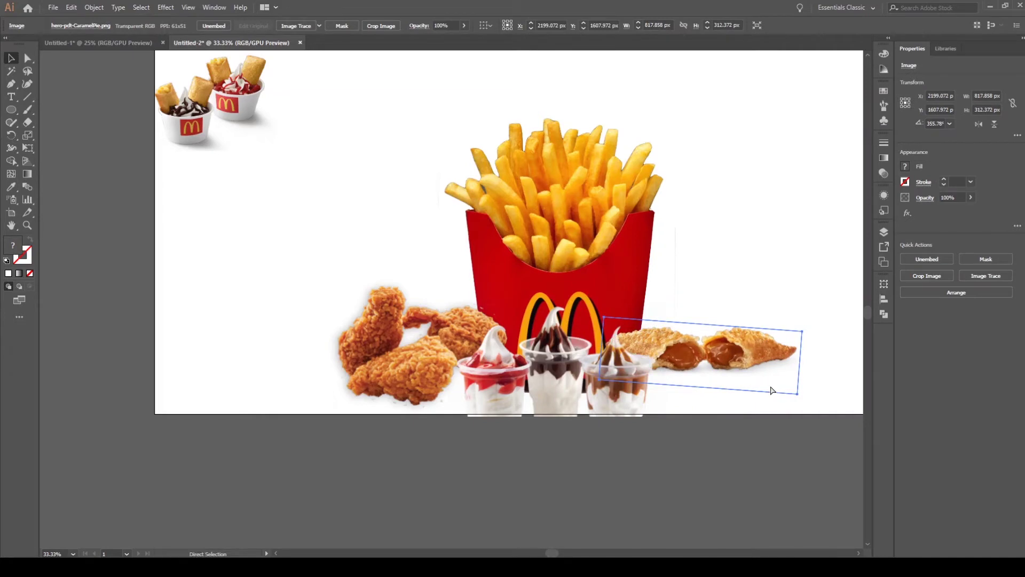
{"action": "left_click_drag", "start_coordinate": [720, 362], "coordinate": [714, 377]}
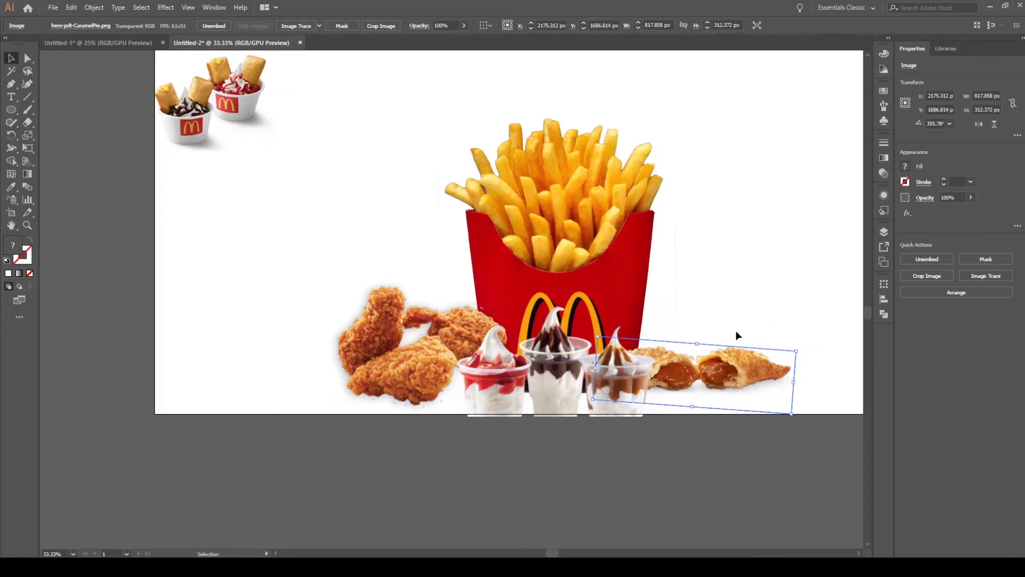
{"action": "left_click", "coordinate": [736, 316]}
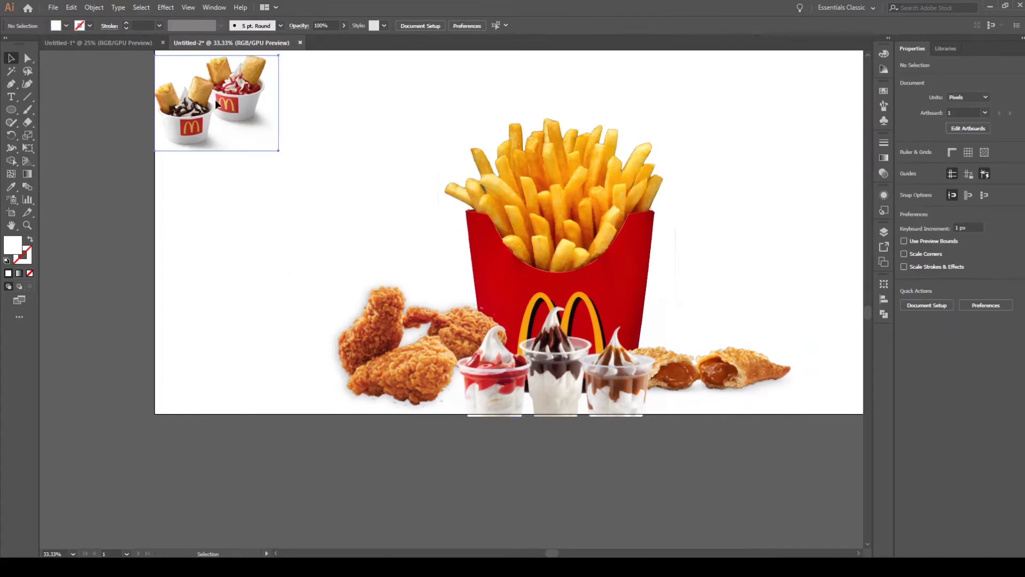
- Move the two apple pie dessert cups above the caramel pies, right of the fries, and enlarge them
{"action": "left_click_drag", "start_coordinate": [216, 104], "coordinate": [674, 336]}
{"action": "left_click_drag", "start_coordinate": [753, 280], "coordinate": [826, 223]}
{"action": "left_click_drag", "start_coordinate": [715, 301], "coordinate": [702, 304]}
{"action": "left_click_drag", "start_coordinate": [806, 224], "coordinate": [843, 195]}
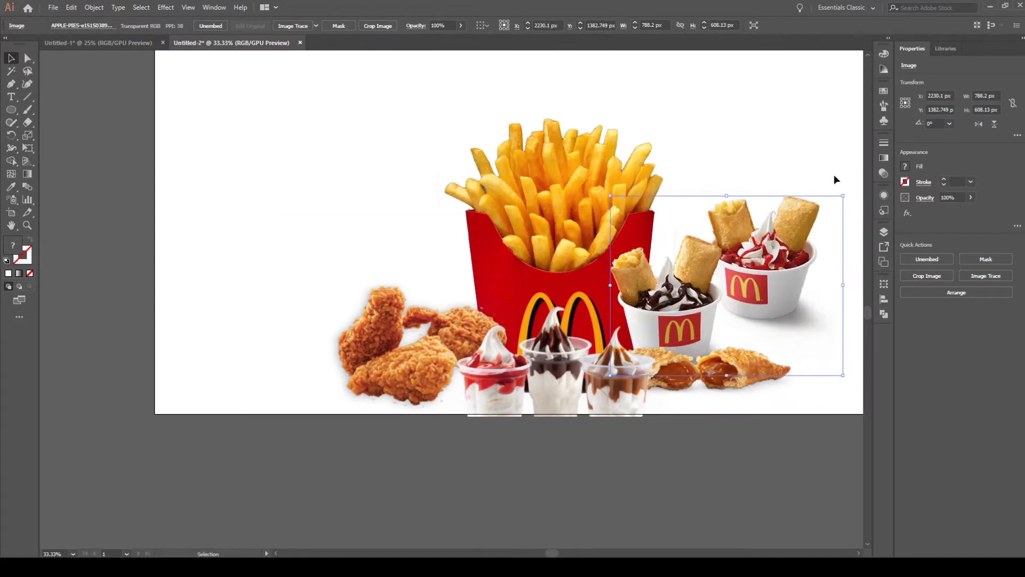
- Reposition the two apple pie dessert cups lower beside the fries and enlarge them to about 1000 × 771 px
{"action": "left_click_drag", "start_coordinate": [738, 273], "coordinate": [700, 295]}
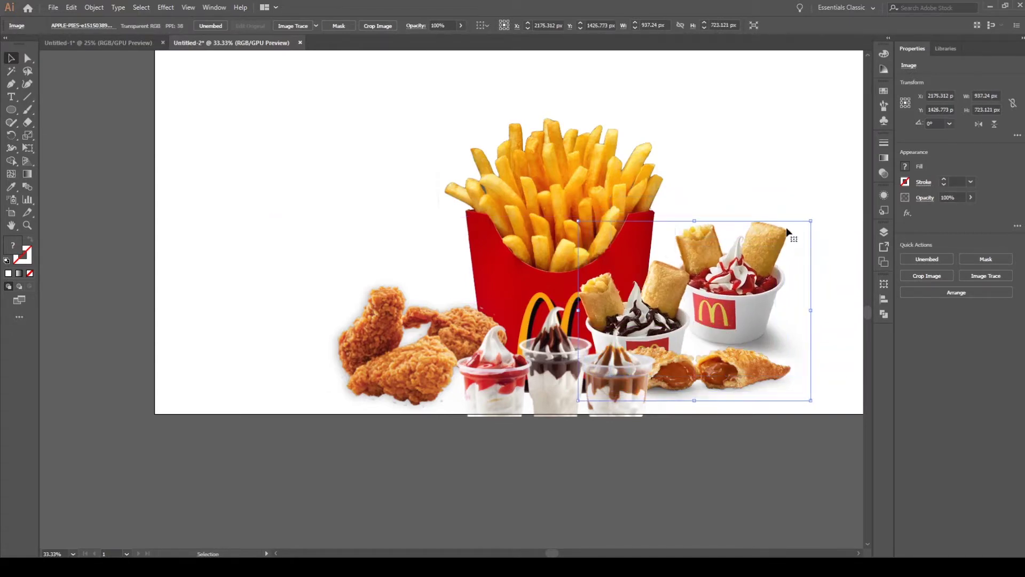
{"action": "left_click_drag", "start_coordinate": [809, 222], "coordinate": [827, 206]}
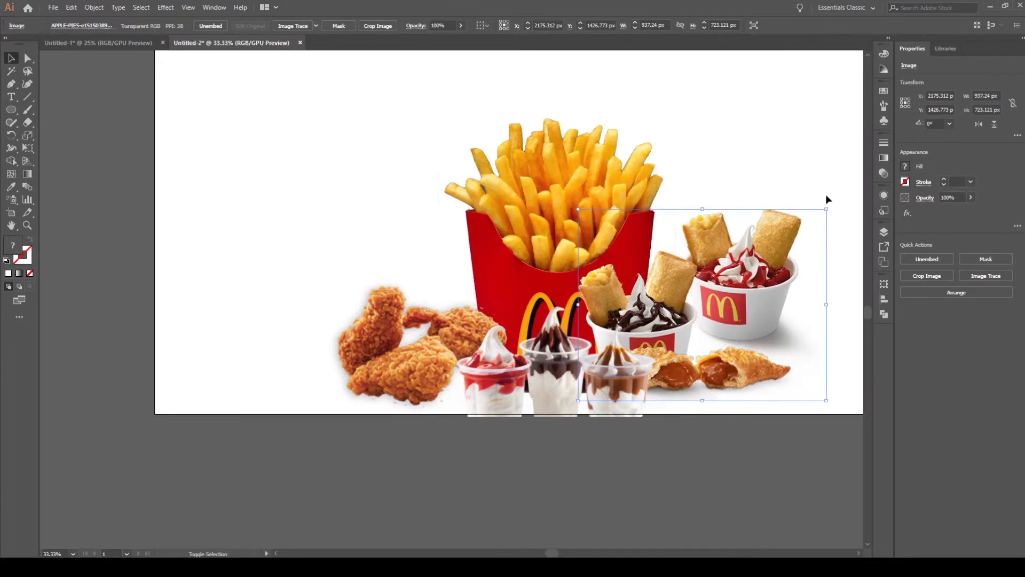
{"action": "left_click_drag", "start_coordinate": [746, 285], "coordinate": [746, 287]}
{"action": "left_click_drag", "start_coordinate": [743, 293], "coordinate": [760, 288]}
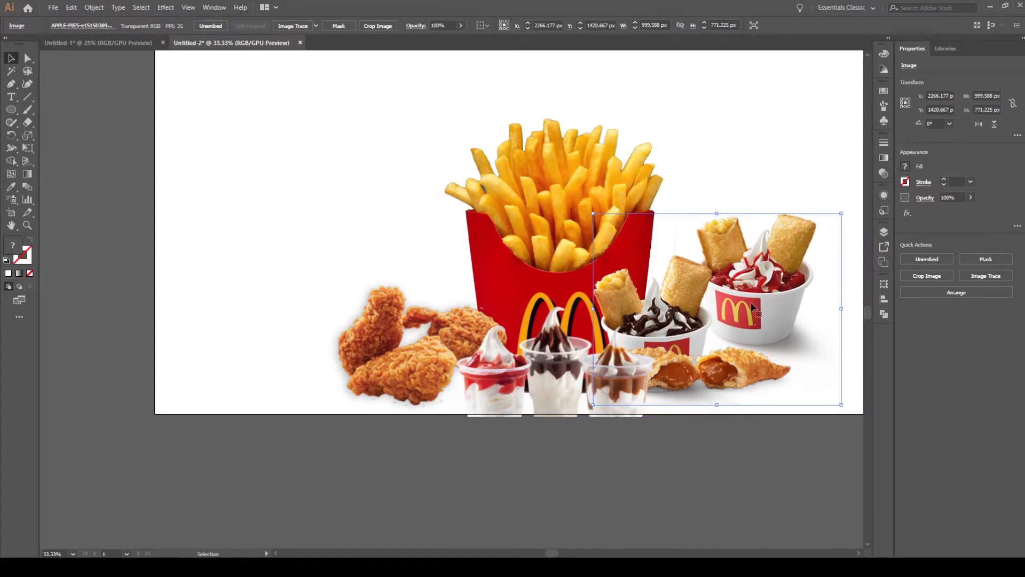
{"action": "scroll", "coordinate": [659, 255], "scroll_direction": "right", "scroll_amount": 5}
{"action": "scroll", "coordinate": [659, 255], "scroll_direction": "up", "scroll_amount": 1}
{"action": "left_click", "coordinate": [659, 218]}
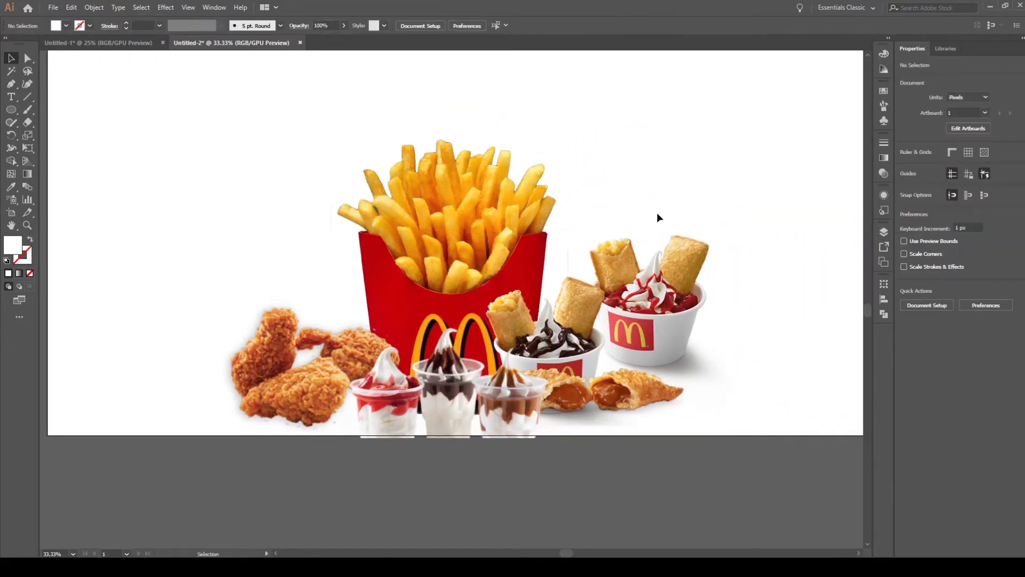
- Enlarge the fried chicken image slightly so it sits closer behind the sundaes
{"action": "left_click", "coordinate": [347, 332]}
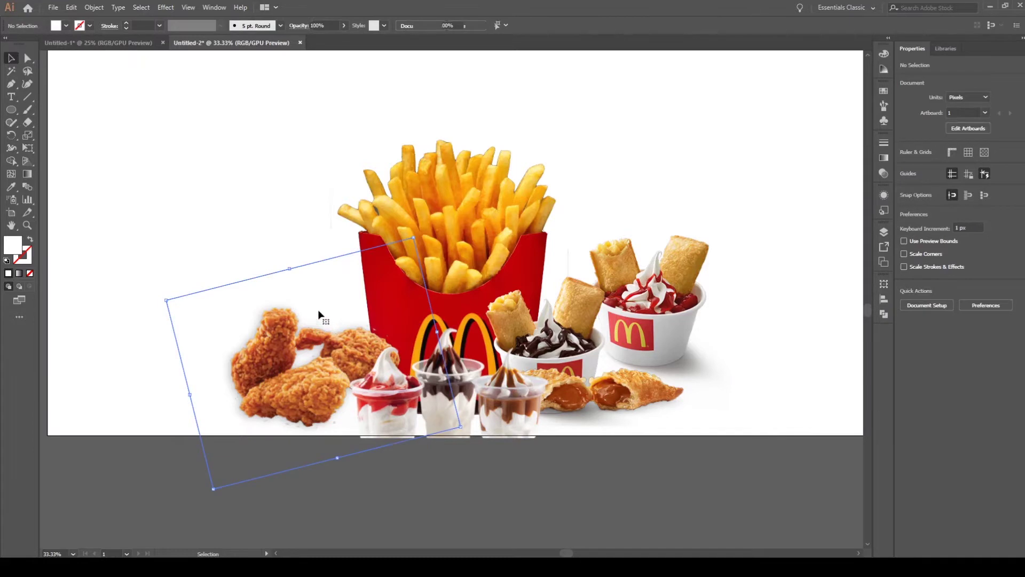
{"action": "left_click_drag", "start_coordinate": [412, 239], "coordinate": [432, 214]}
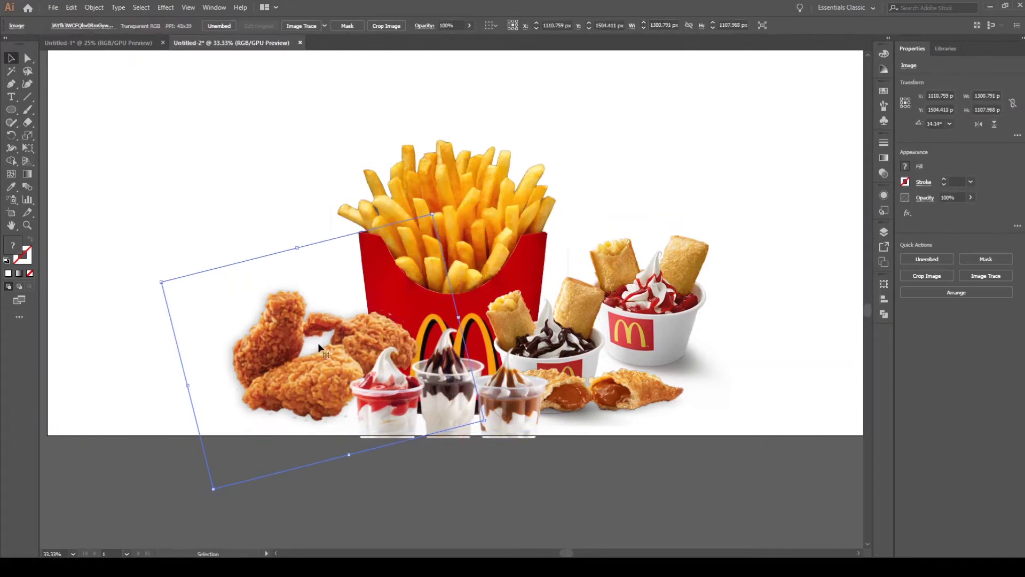
{"action": "key", "text": "ctrl+z"}
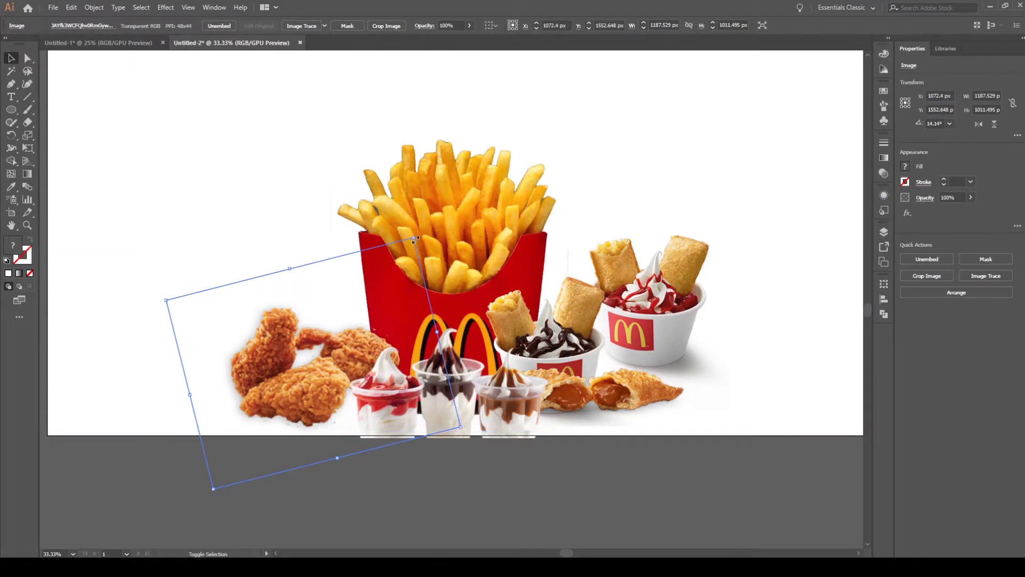
{"action": "left_click_drag", "start_coordinate": [413, 237], "coordinate": [419, 231]}
{"action": "left_click", "coordinate": [265, 243]}
{"action": "scroll", "coordinate": [271, 277], "scroll_direction": "left", "scroll_amount": 3}
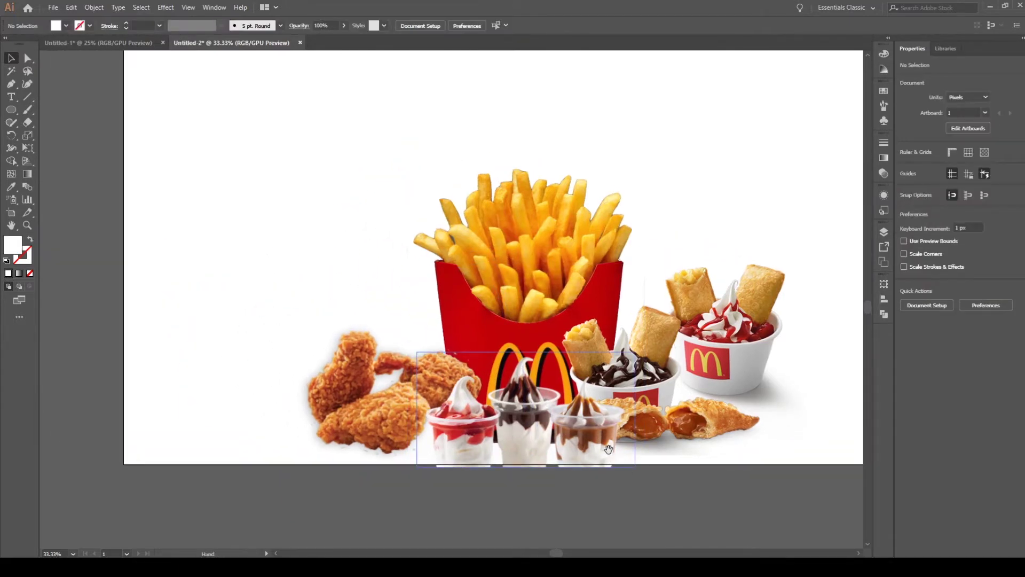
{"action": "scroll", "coordinate": [587, 456], "scroll_direction": "right", "scroll_amount": 1}
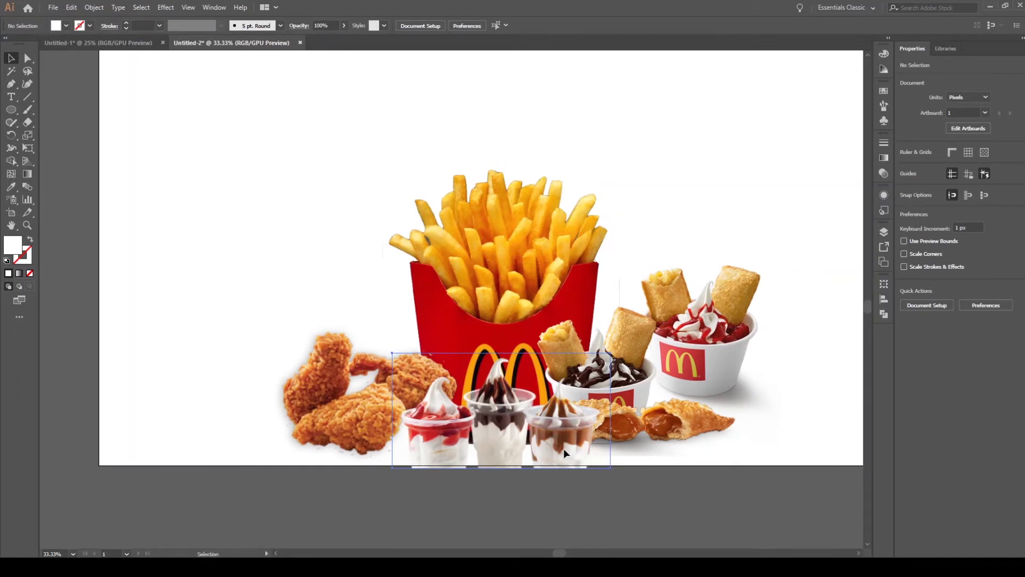
{"action": "left_click", "coordinate": [659, 435]}
{"action": "left_click", "coordinate": [227, 453]}
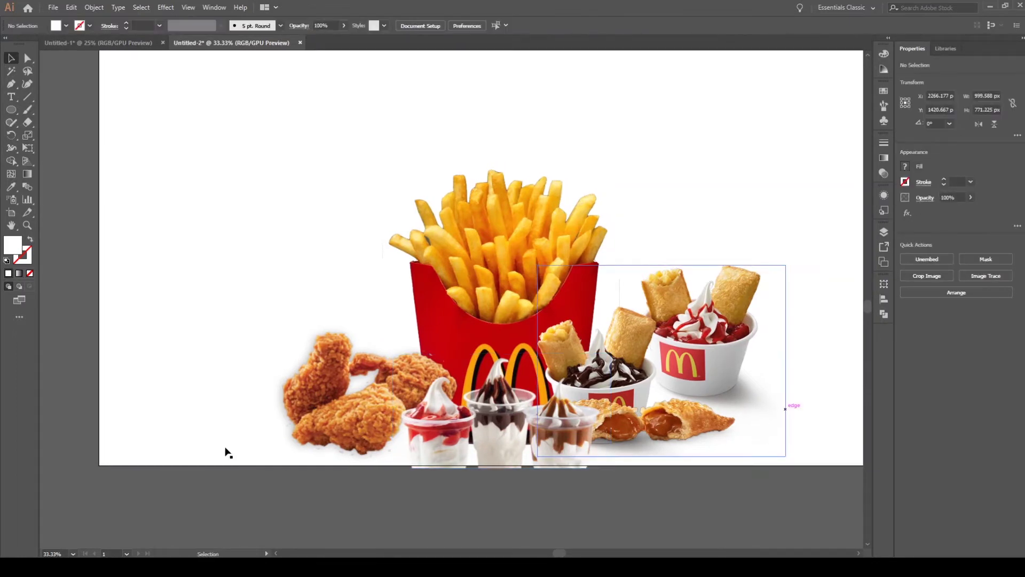
{"action": "left_click", "coordinate": [600, 195]}
{"action": "left_click", "coordinate": [748, 348]}
- Bring the chicken burger to the artboard's upper edge and examine its image detail up close
{"action": "scroll", "coordinate": [748, 347], "scroll_direction": "down", "scroll_amount": 2}
{"action": "left_click", "coordinate": [424, 277]}
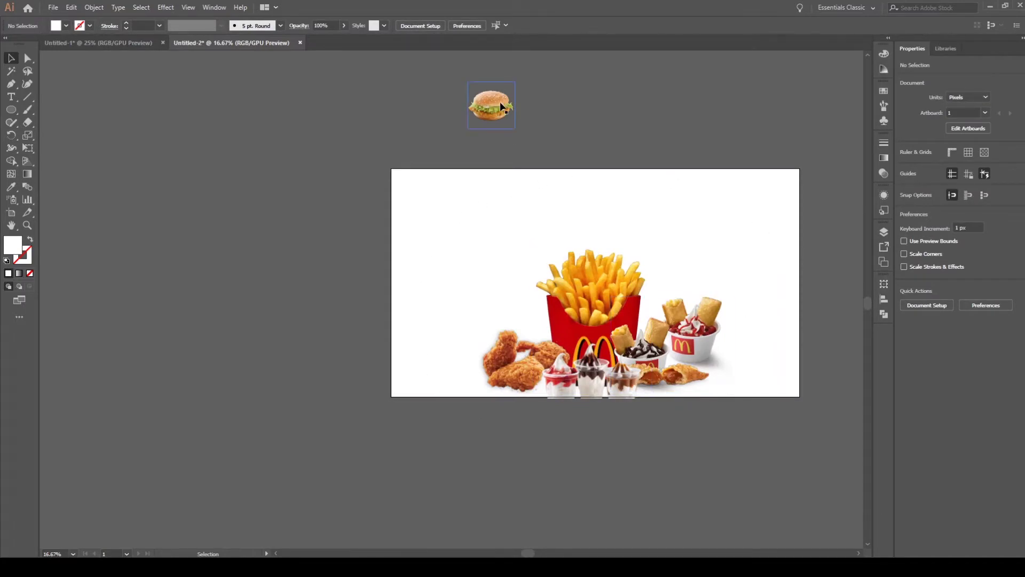
{"action": "left_click_drag", "start_coordinate": [494, 120], "coordinate": [497, 159]}
{"action": "scroll", "coordinate": [497, 158], "scroll_direction": "up", "scroll_amount": 8}
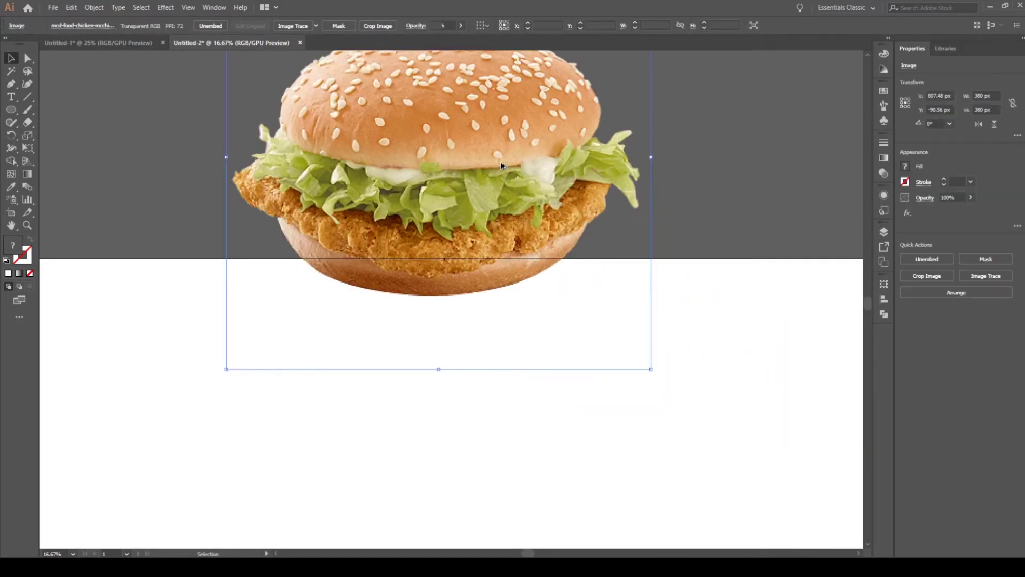
{"action": "scroll", "coordinate": [513, 200], "scroll_direction": "down", "scroll_amount": 4}
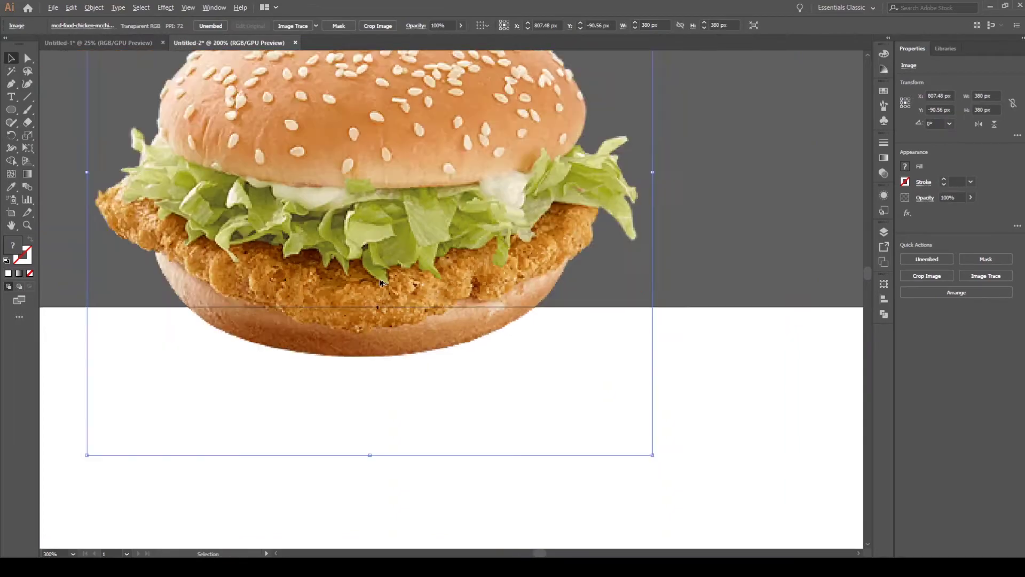
{"action": "scroll", "coordinate": [382, 275], "scroll_direction": "up", "scroll_amount": 5}
{"action": "scroll", "coordinate": [382, 274], "scroll_direction": "down", "scroll_amount": 2}
{"action": "scroll", "coordinate": [382, 278], "scroll_direction": "up", "scroll_amount": 3}
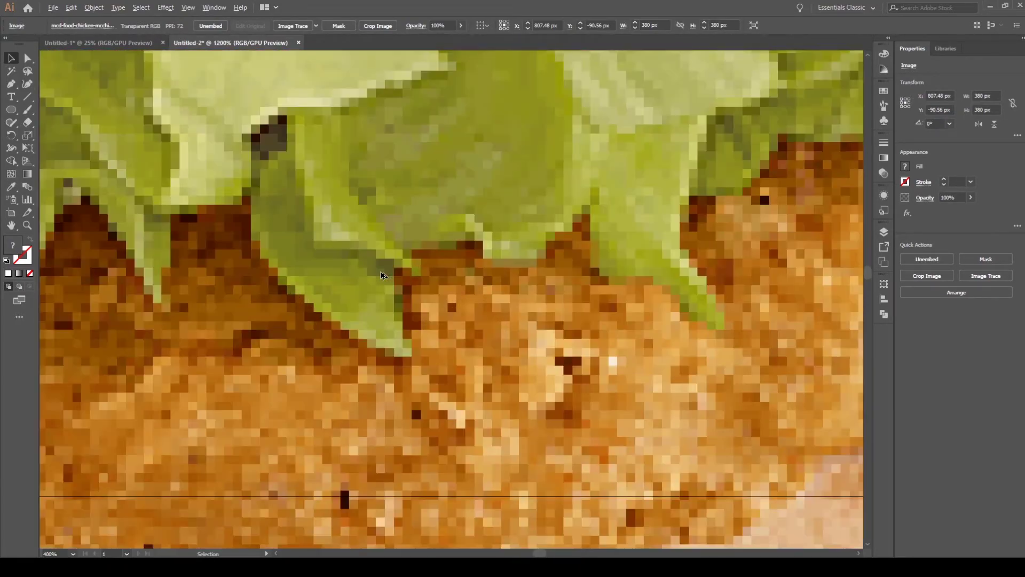
{"action": "scroll", "coordinate": [384, 286], "scroll_direction": "down", "scroll_amount": 8}
- Place the burger behind the fried chicken and partly behind the fries, enlarged to about 821 × 821 px
{"action": "left_click_drag", "start_coordinate": [385, 291], "coordinate": [466, 420]}
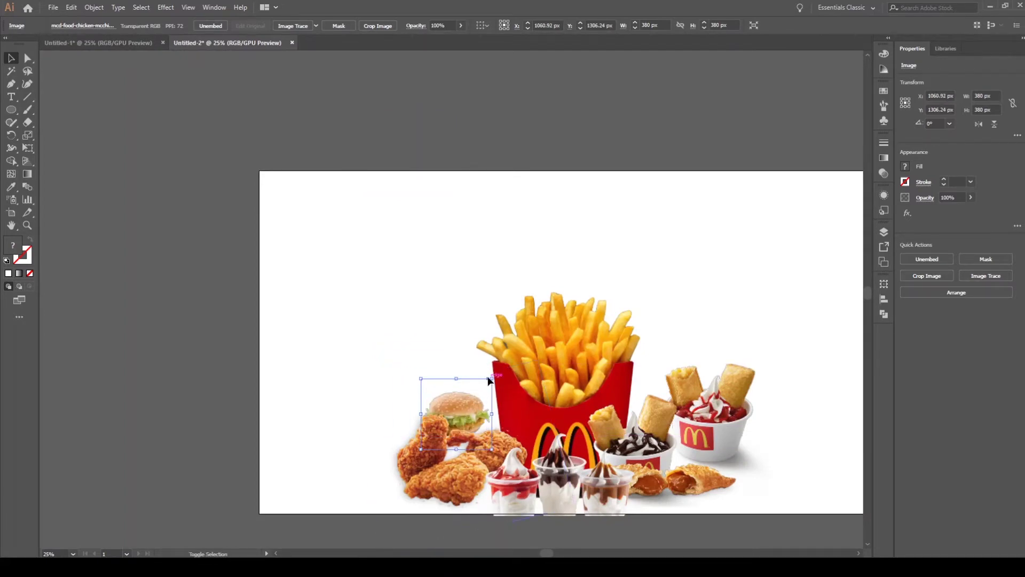
{"action": "left_click_drag", "start_coordinate": [491, 378], "coordinate": [558, 312]}
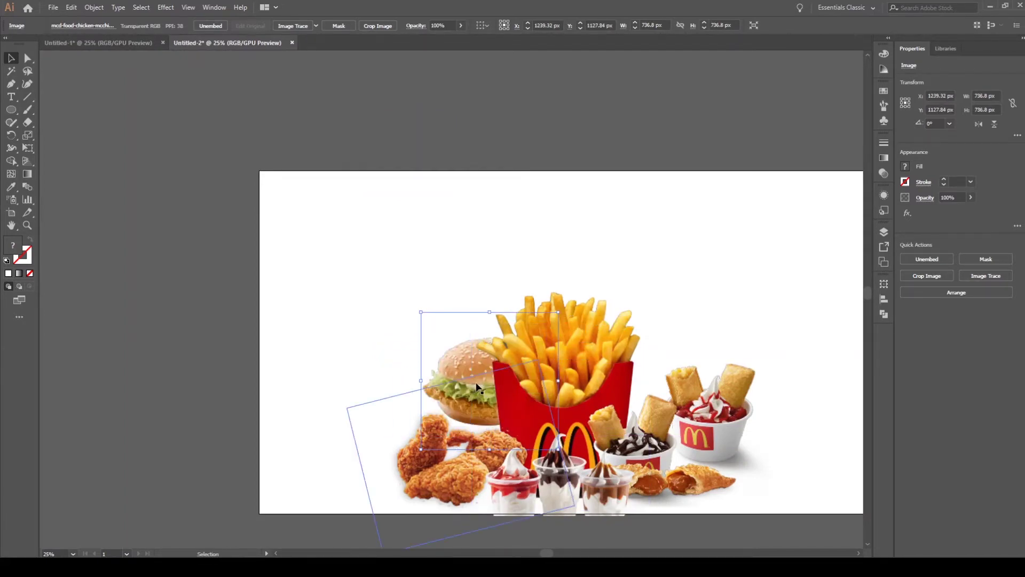
{"action": "left_click_drag", "start_coordinate": [465, 352], "coordinate": [428, 389]}
{"action": "left_click_drag", "start_coordinate": [512, 343], "coordinate": [528, 327]}
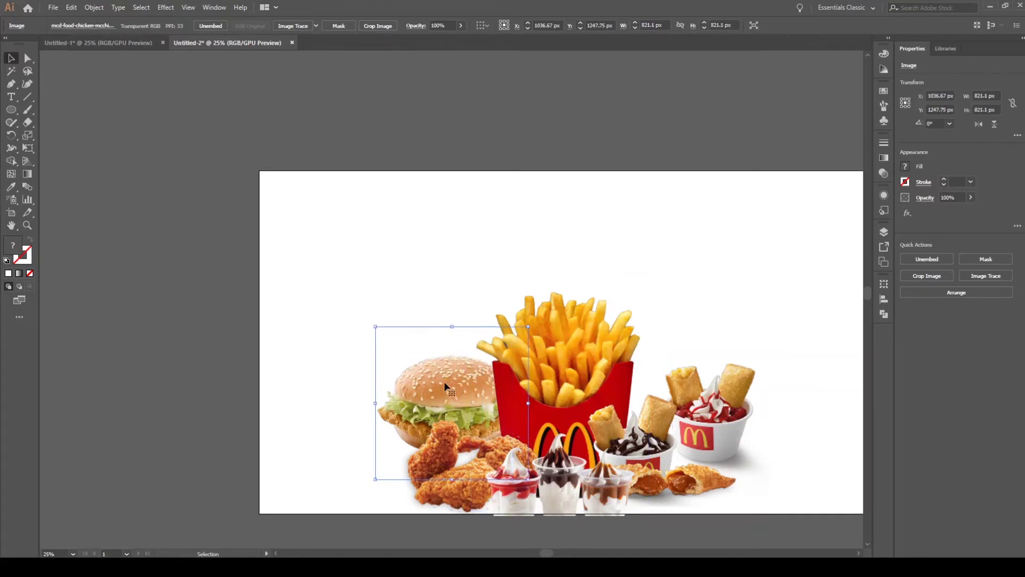
{"action": "left_click_drag", "start_coordinate": [440, 387], "coordinate": [453, 392]}
- Shift the apple pie dessert cups horizontally closer to the fries, to about X 2226 px
{"action": "left_click", "coordinate": [684, 404]}
{"action": "left_click_drag", "start_coordinate": [710, 406], "coordinate": [689, 407]}
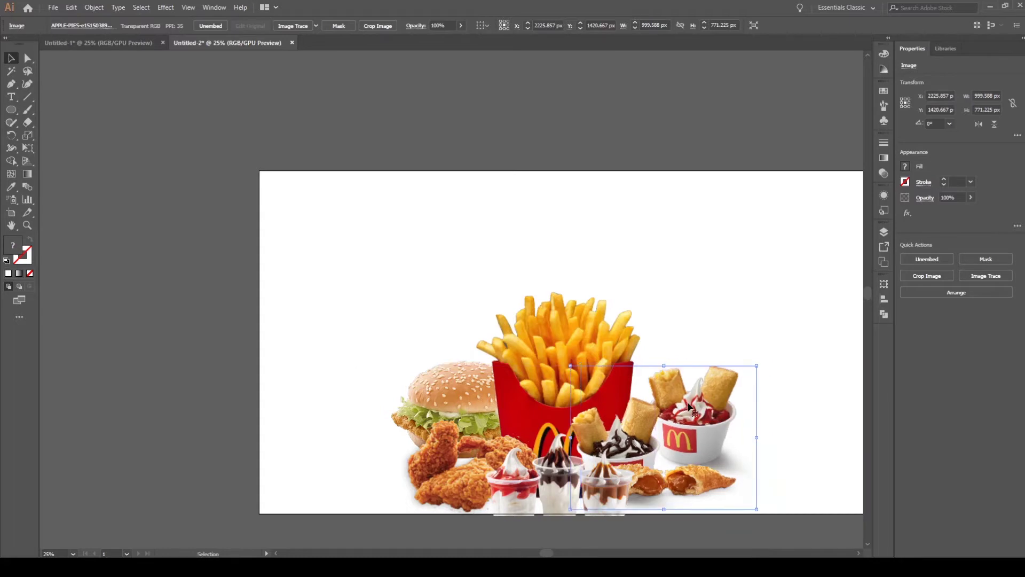
{"action": "left_click", "coordinate": [707, 311]}
- Enlarge the caramel pies to about 864 × 330 px and nudge them slightly down and away from the sundaes
{"action": "left_click", "coordinate": [700, 496]}
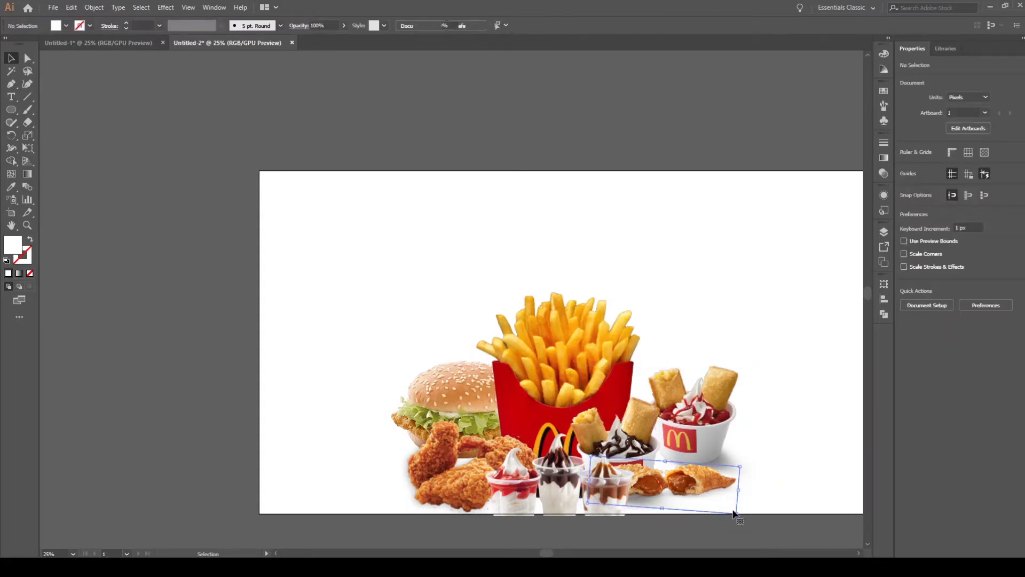
{"action": "left_click_drag", "start_coordinate": [736, 513], "coordinate": [781, 530]}
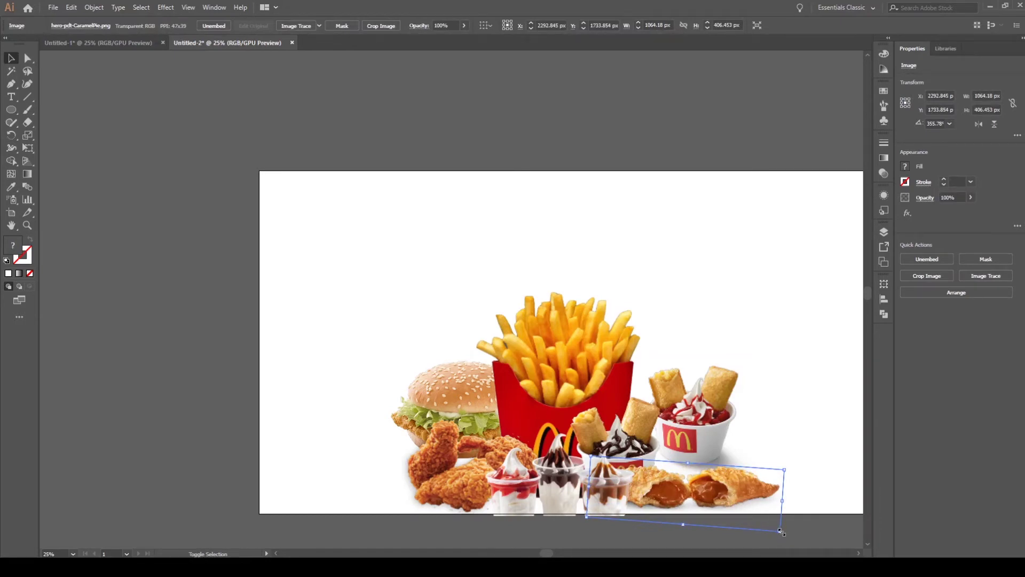
{"action": "left_click_drag", "start_coordinate": [780, 531], "coordinate": [744, 517]}
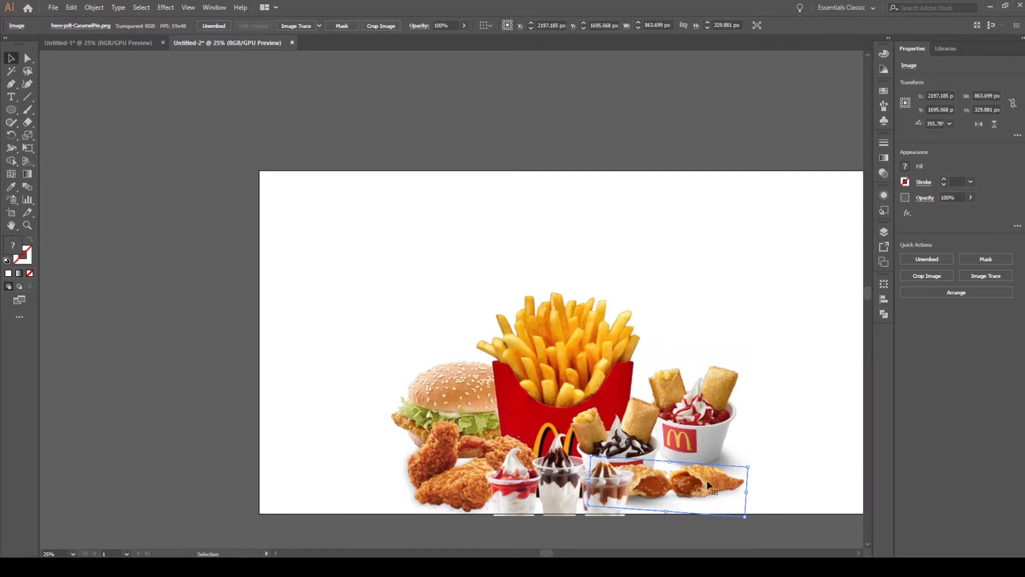
{"action": "scroll", "coordinate": [707, 484], "scroll_direction": "up", "scroll_amount": 2}
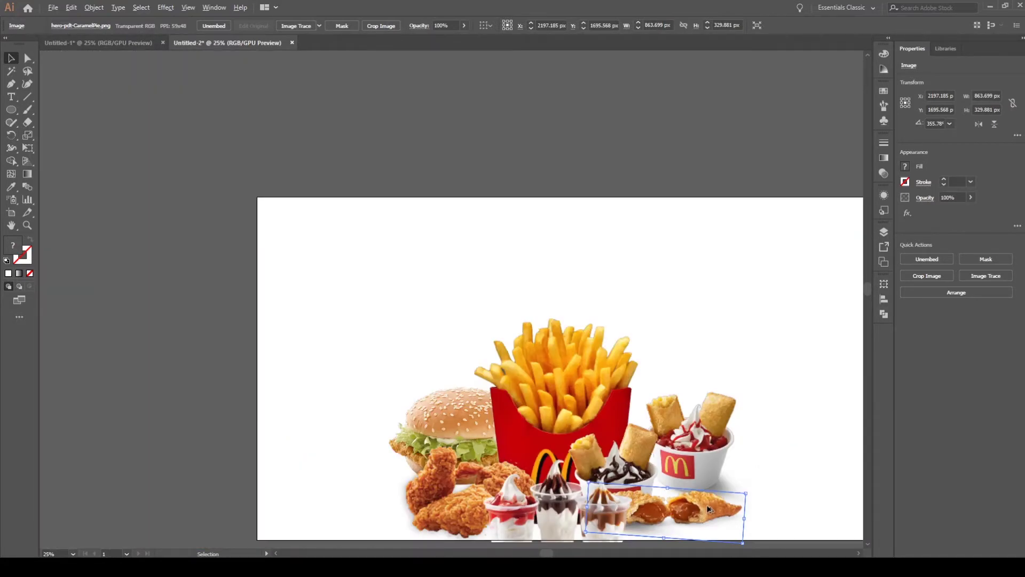
{"action": "left_click_drag", "start_coordinate": [709, 509], "coordinate": [705, 520]}
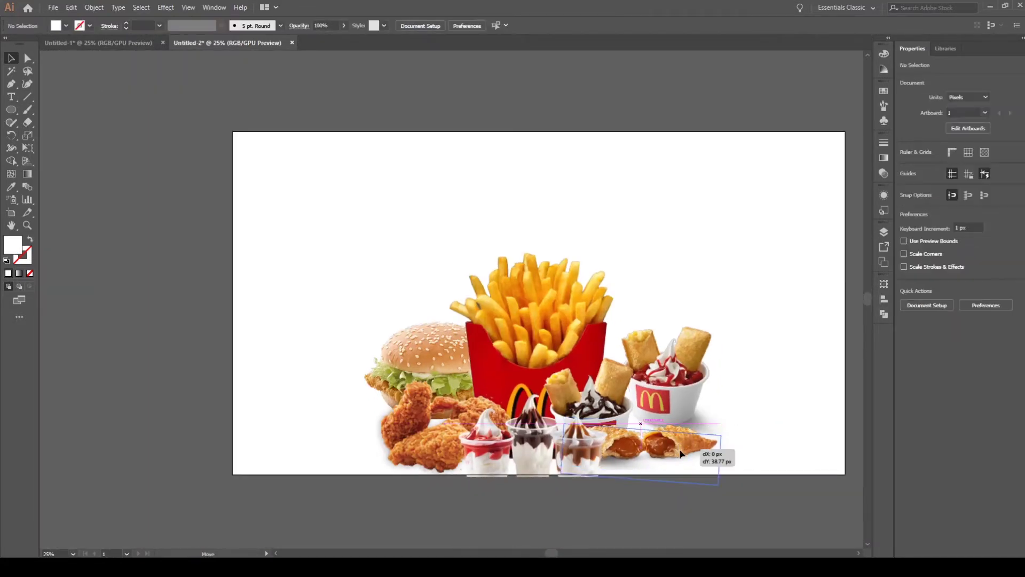
{"action": "left_click_drag", "start_coordinate": [681, 454], "coordinate": [688, 450]}
{"action": "left_click", "coordinate": [760, 368]}
- Compare the food arrangement with the reference banner in Untitled-1
{"action": "scroll", "coordinate": [596, 377], "scroll_direction": "up", "scroll_amount": 1}
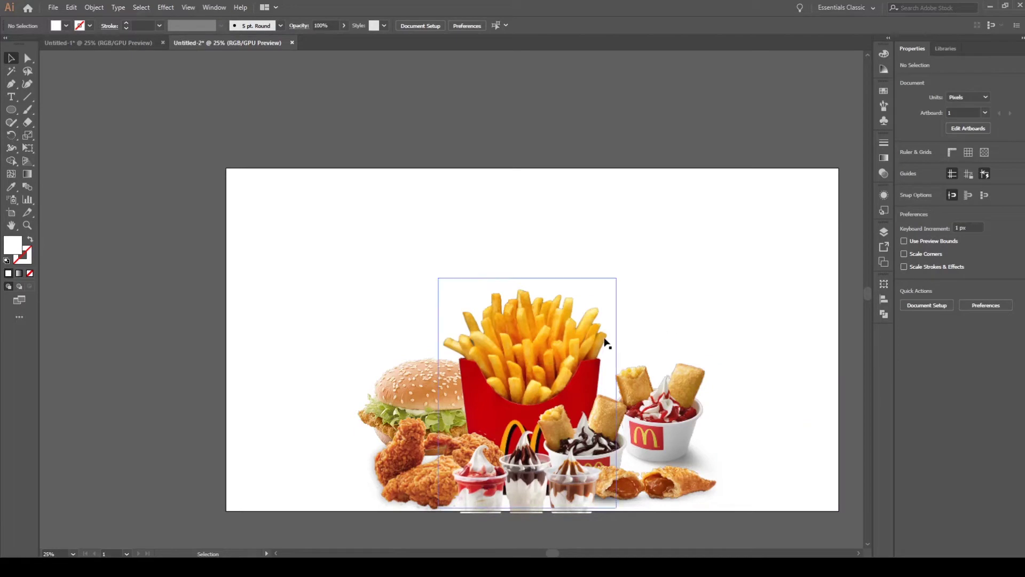
{"action": "left_click", "coordinate": [72, 42]}
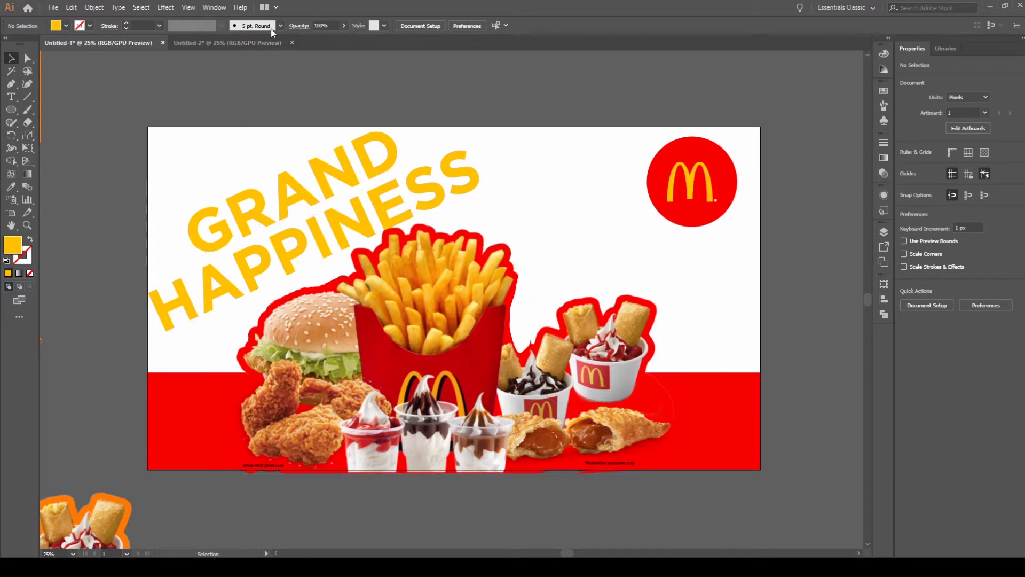
{"action": "left_click", "coordinate": [249, 43]}
- Group all the food images on the Untitled-2 artboard and reopen the Untitled-1 banner with nothing selected
{"action": "left_click_drag", "start_coordinate": [621, 250], "coordinate": [529, 171]}
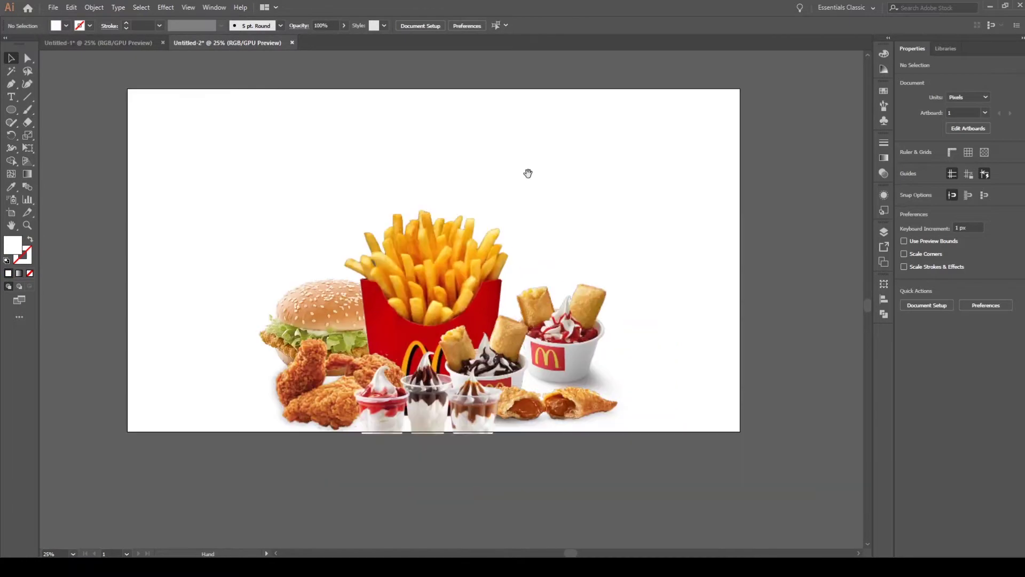
{"action": "left_click_drag", "start_coordinate": [203, 128], "coordinate": [736, 441]}
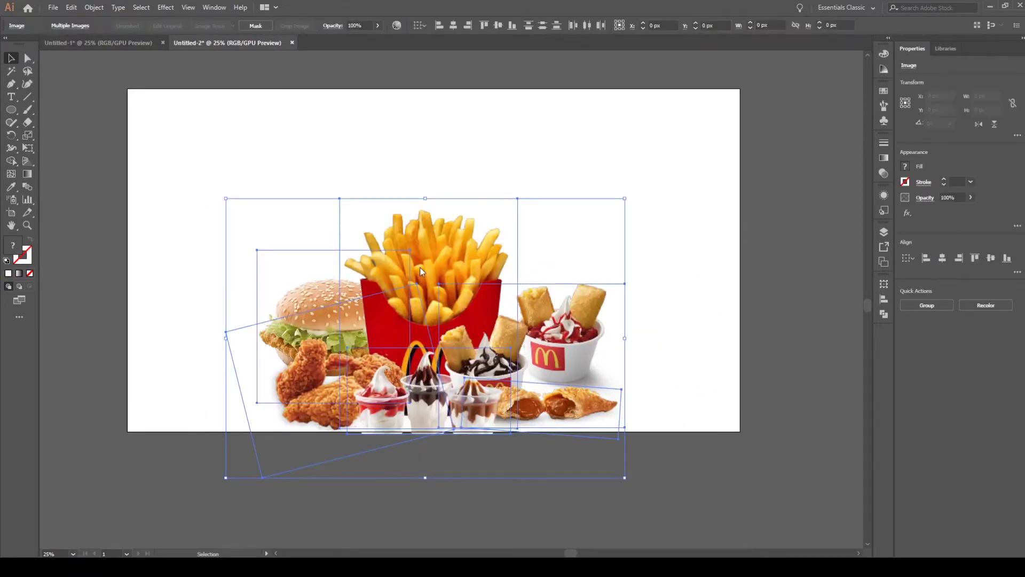
{"action": "left_click", "coordinate": [385, 94]}
{"action": "left_click", "coordinate": [583, 399]}
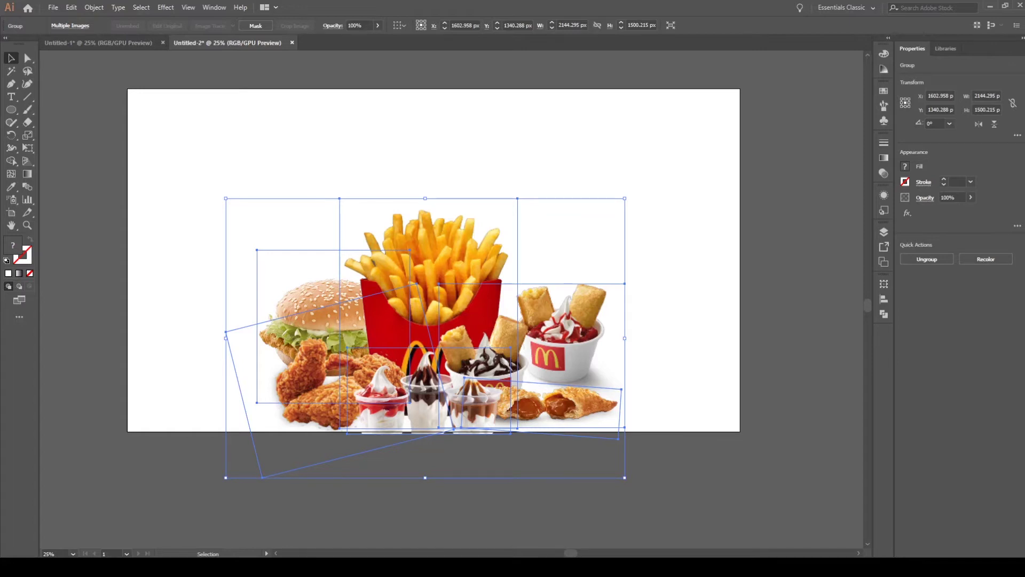
{"action": "left_click", "coordinate": [102, 42]}
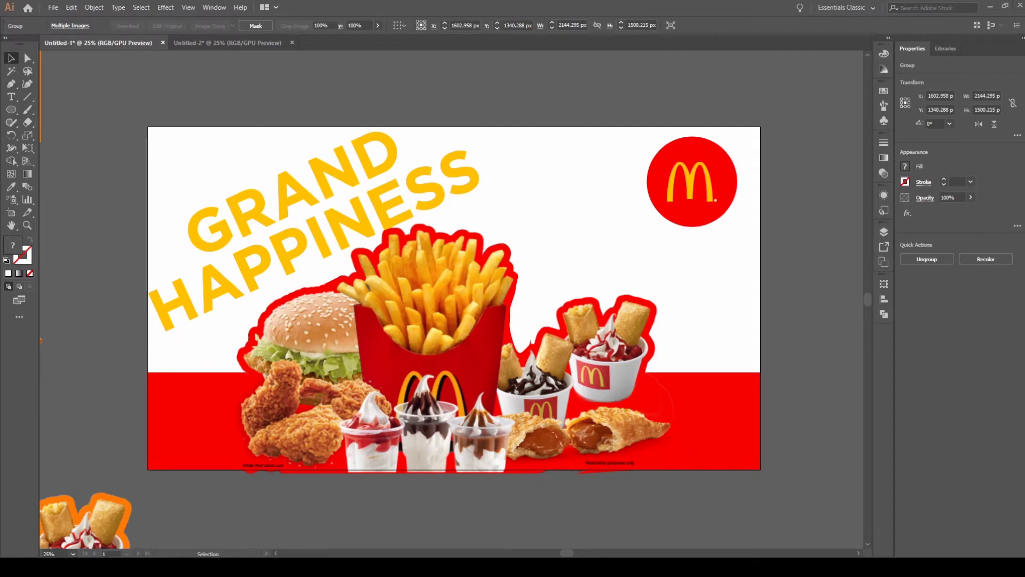
{"action": "key", "text": "ctrl+shift+a"}
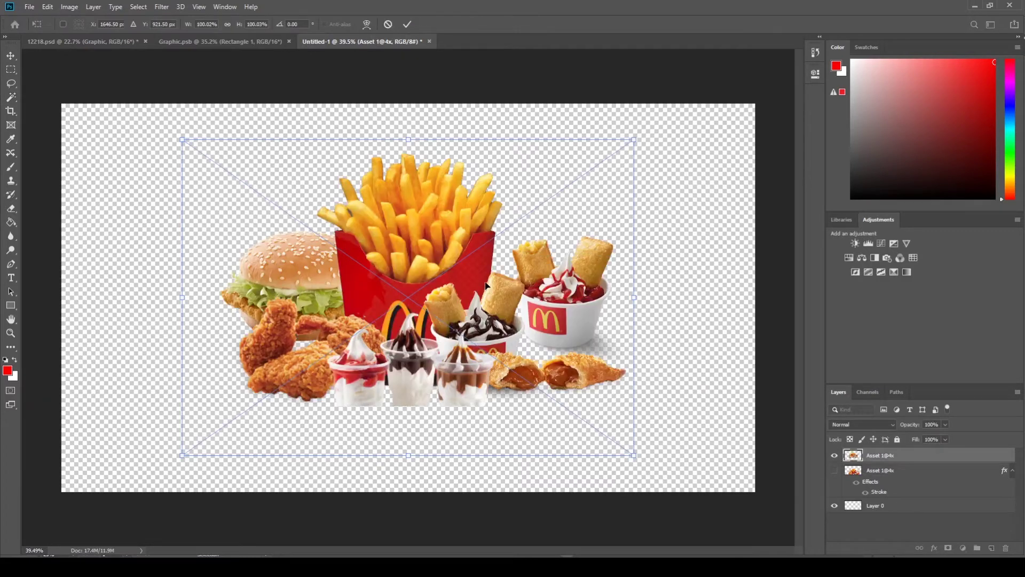
- Switch to Photoshop and place the food composition at the canvas's bottom edge, centred at about X 1580.5, Y 1339.5 px
{"action": "left_click_drag", "start_coordinate": [481, 276], "coordinate": [469, 356]}
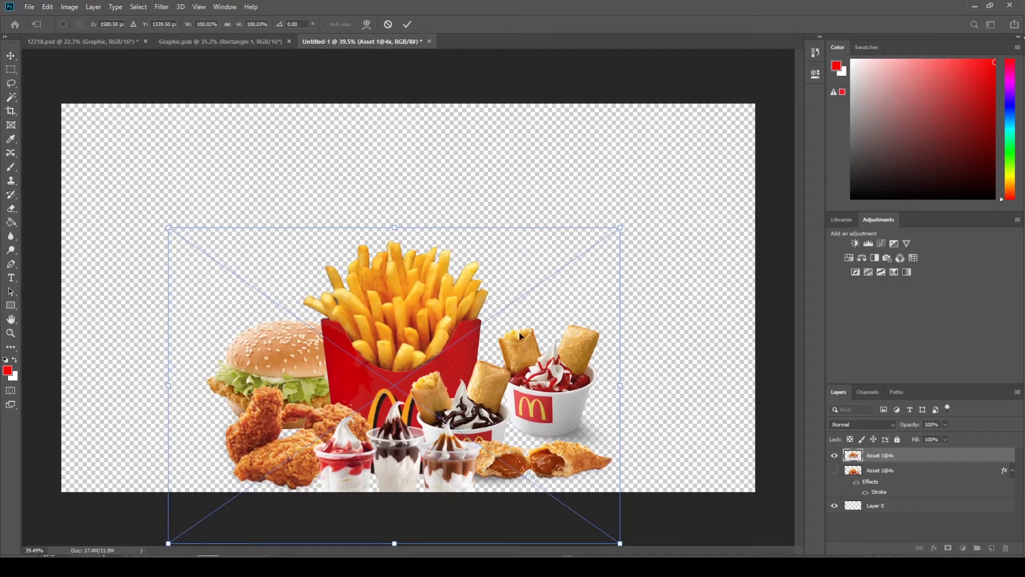
{"action": "key", "text": "w"}
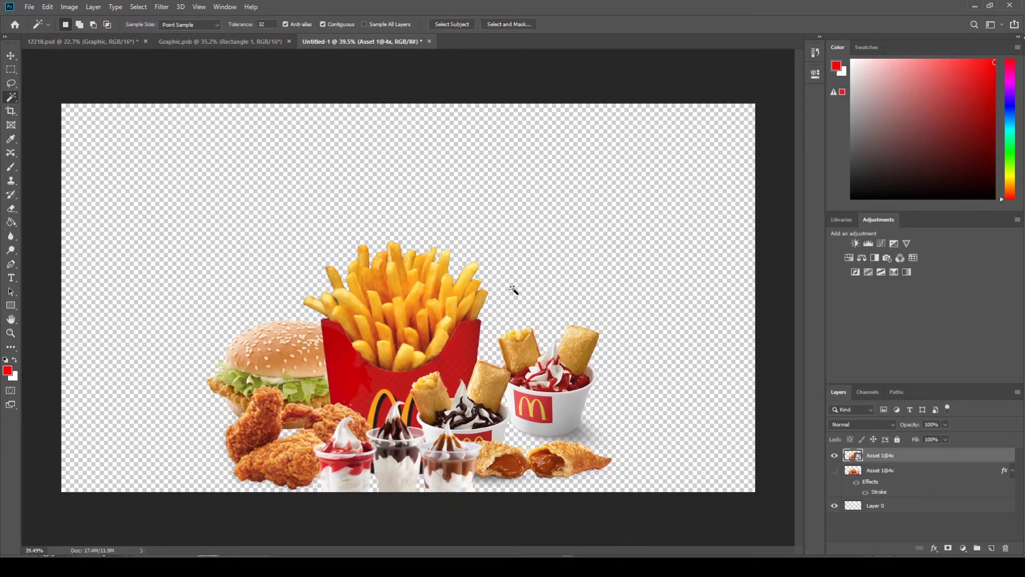
{"action": "scroll", "coordinate": [513, 289], "scroll_direction": "down", "scroll_amount": 1}
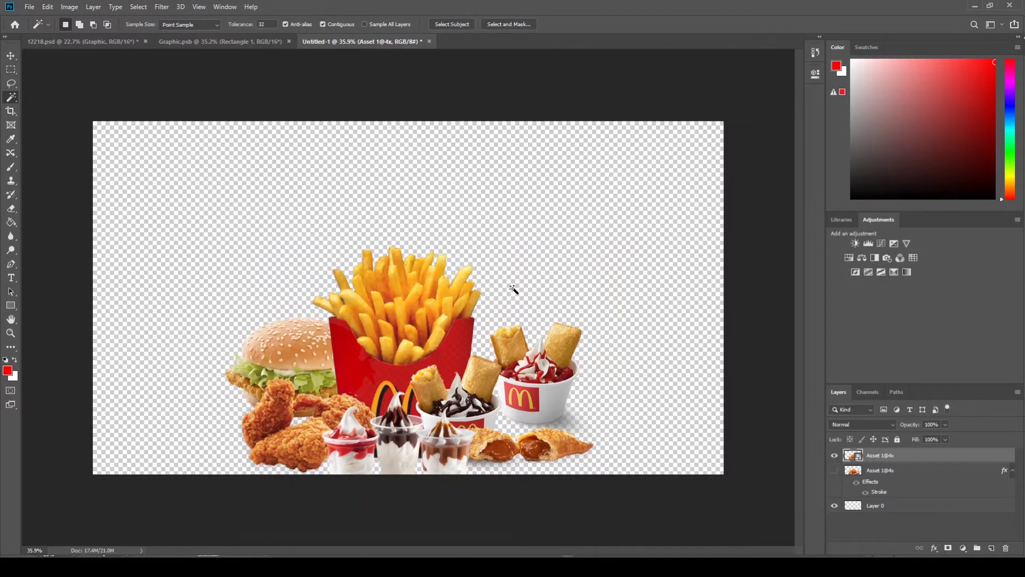
{"action": "scroll", "coordinate": [513, 289], "scroll_direction": "down", "scroll_amount": 1}
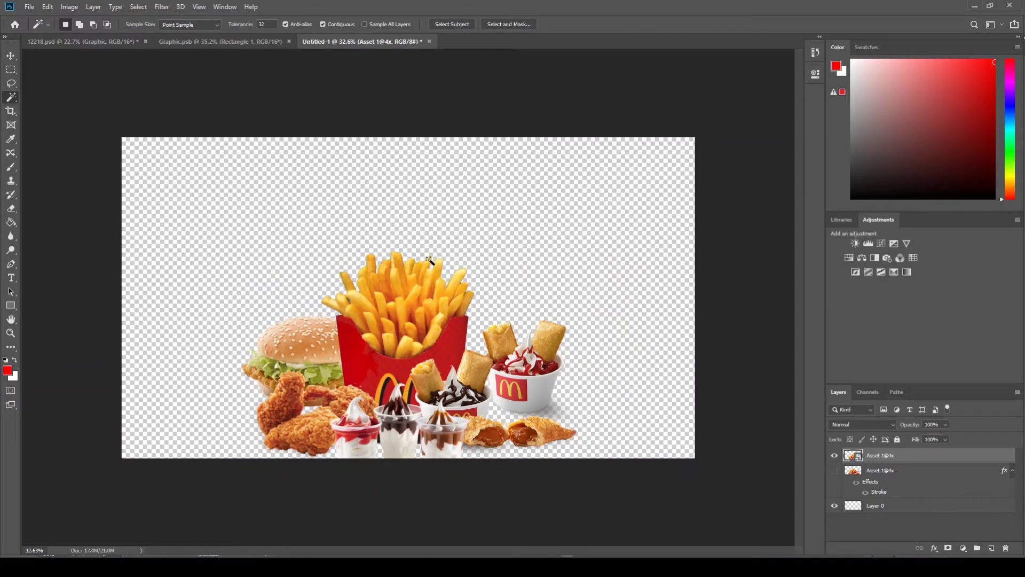
{"action": "key", "text": "v"}
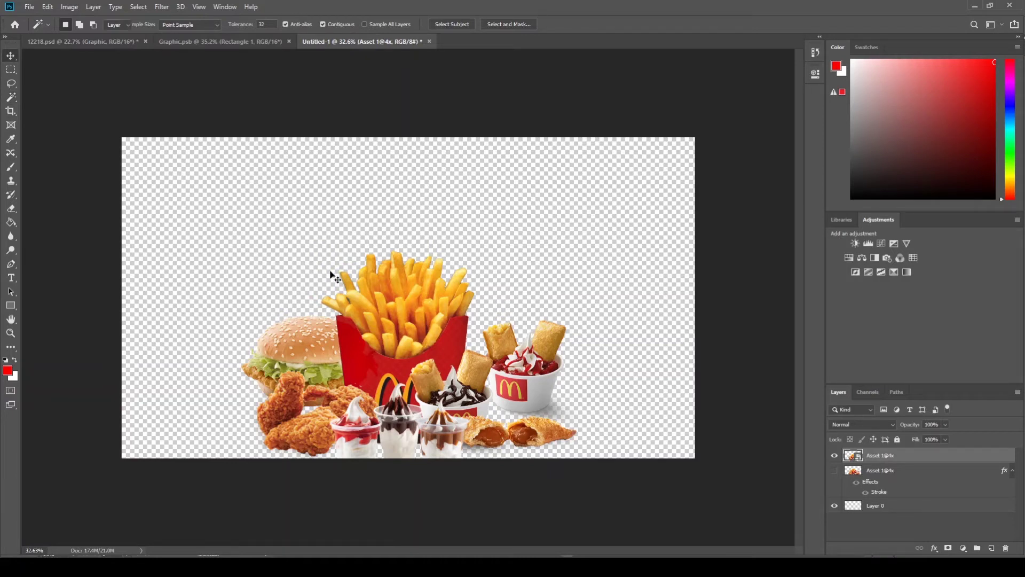
- Move the food composition slightly to the right and outline it with a thick red Stroke effect
{"action": "left_click_drag", "start_coordinate": [371, 316], "coordinate": [383, 316]}
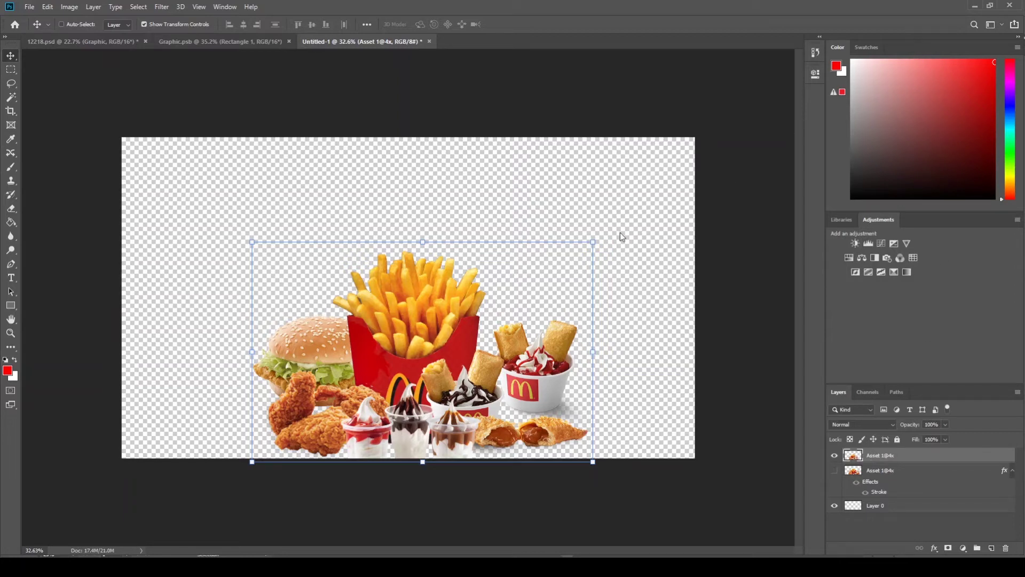
{"action": "key", "text": "h"}
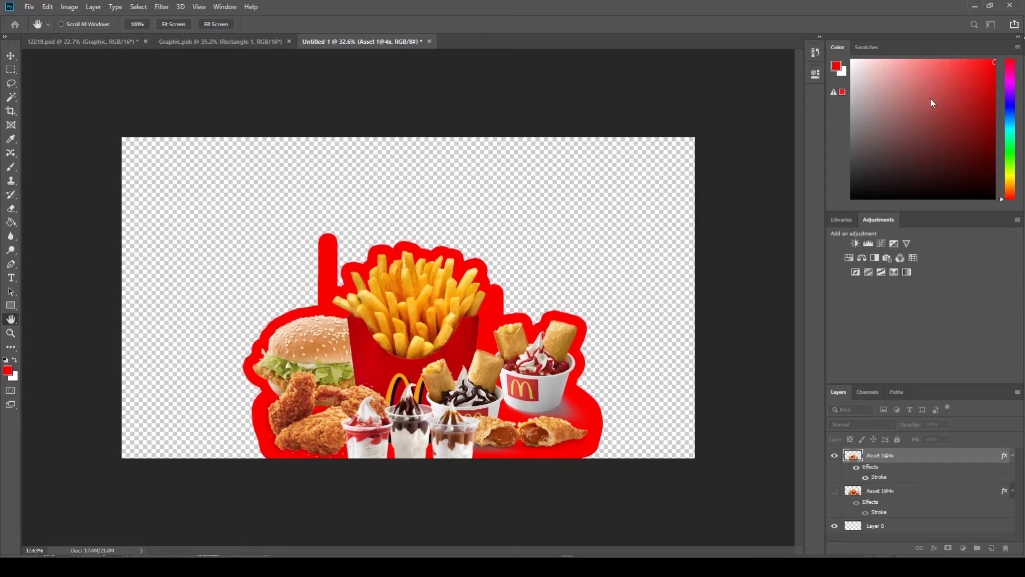
{"action": "key", "text": "v"}
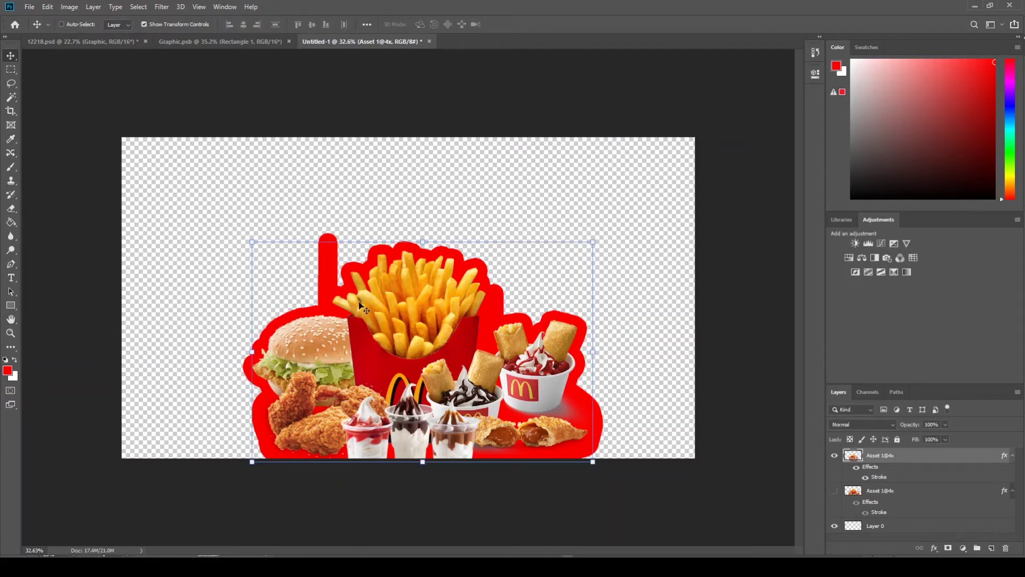
- Sample the red outline colour and try to brush over the grey shadow beside the strawberry sundae cup
{"action": "scroll", "coordinate": [309, 280], "scroll_direction": "up", "scroll_amount": 2}
{"action": "scroll", "coordinate": [306, 278], "scroll_direction": "up", "scroll_amount": 1}
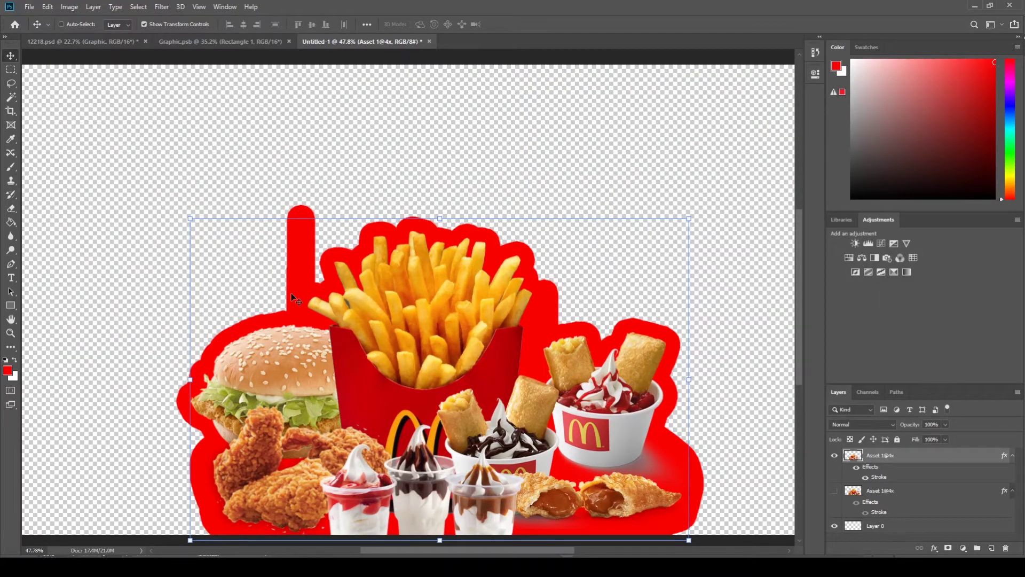
{"action": "scroll", "coordinate": [324, 241], "scroll_direction": "down", "scroll_amount": 1}
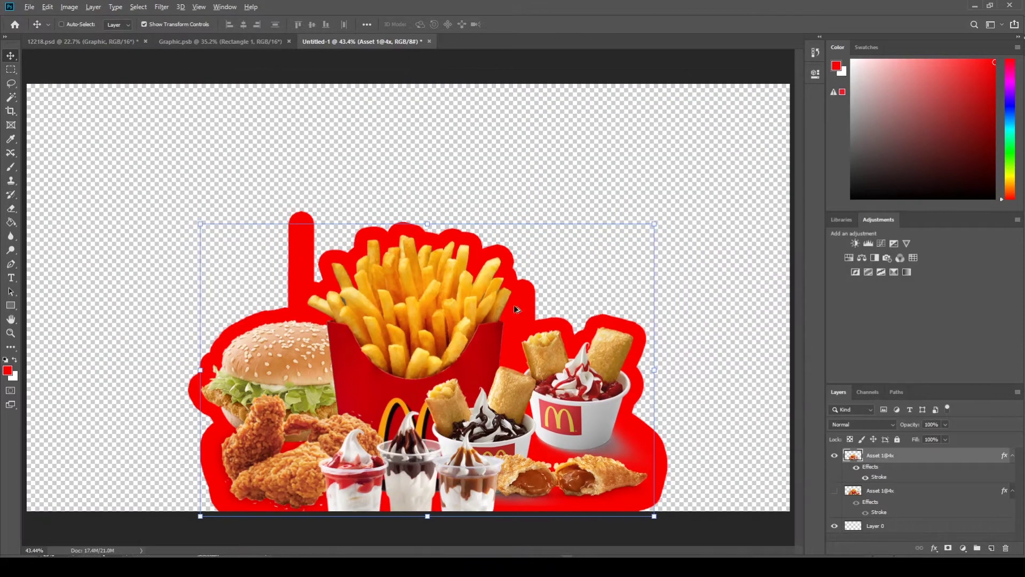
{"action": "scroll", "coordinate": [517, 309], "scroll_direction": "up", "scroll_amount": 2}
{"action": "left_click_drag", "start_coordinate": [580, 382], "coordinate": [464, 271]}
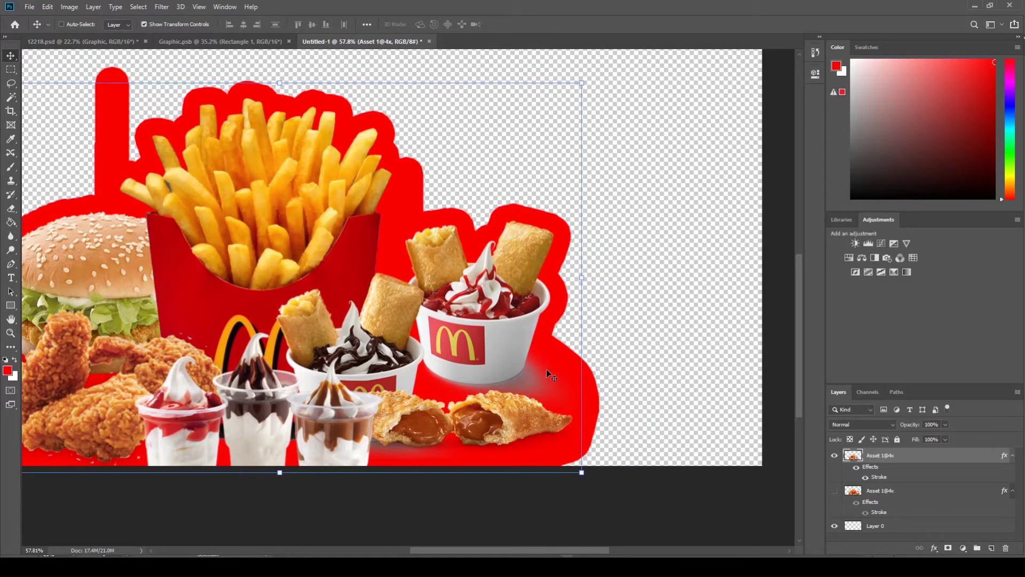
{"action": "key", "text": "i"}
{"action": "left_click", "coordinate": [566, 374]}
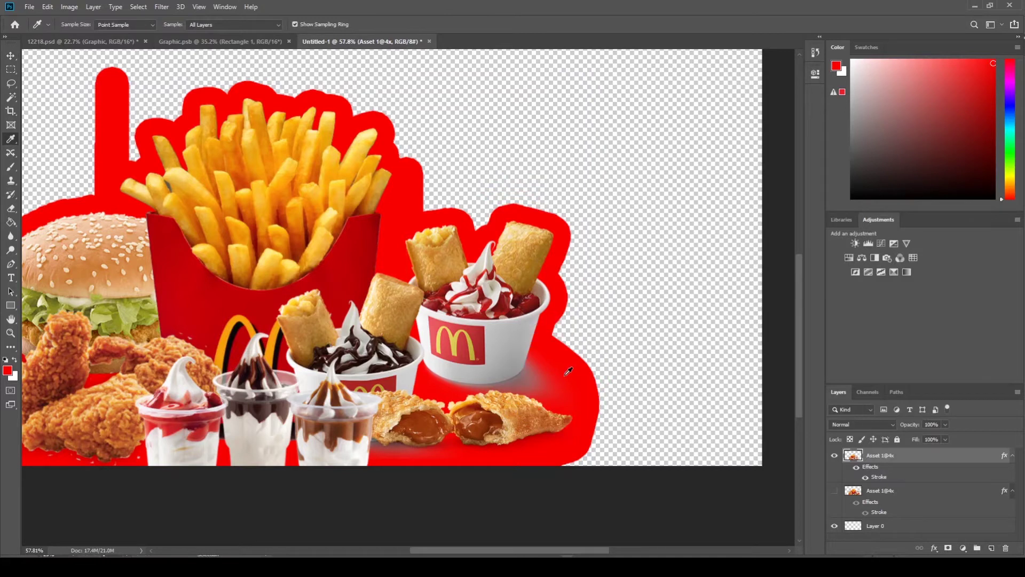
{"action": "key", "text": "b"}
{"action": "mouse_move", "coordinate": [530, 368]}
{"action": "left_mouse_down"}
{"action": "mouse_move", "coordinate": [541, 385]}
{"action": "mouse_move", "coordinate": [539, 369]}
{"action": "left_mouse_up"}
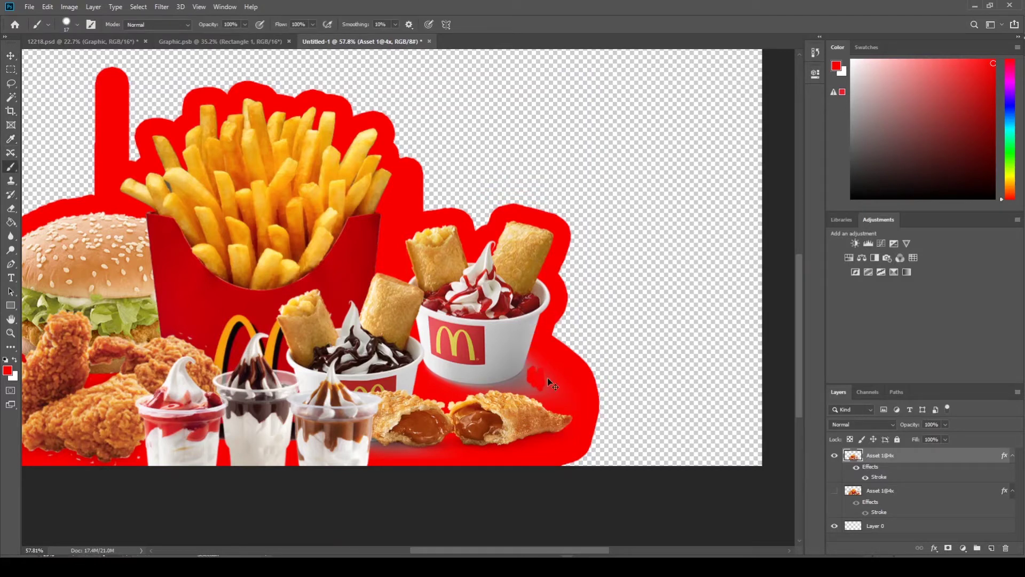
{"action": "key", "text": "v"}
- Try to export the outlined food composition to the Billboard 2 folder
{"action": "scroll", "coordinate": [624, 344], "scroll_direction": "down", "scroll_amount": 2}
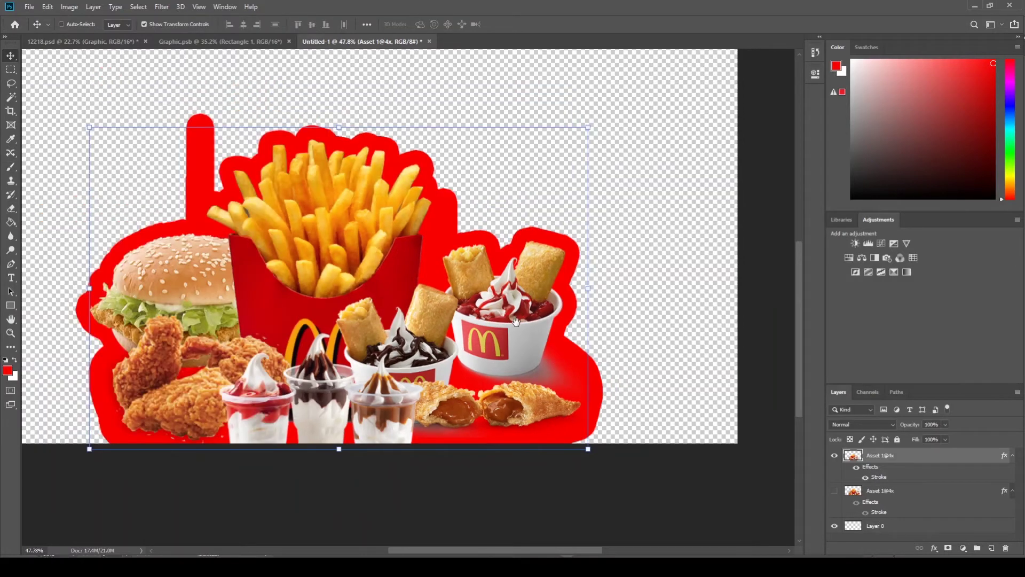
{"action": "left_click_drag", "start_coordinate": [516, 321], "coordinate": [674, 338]}
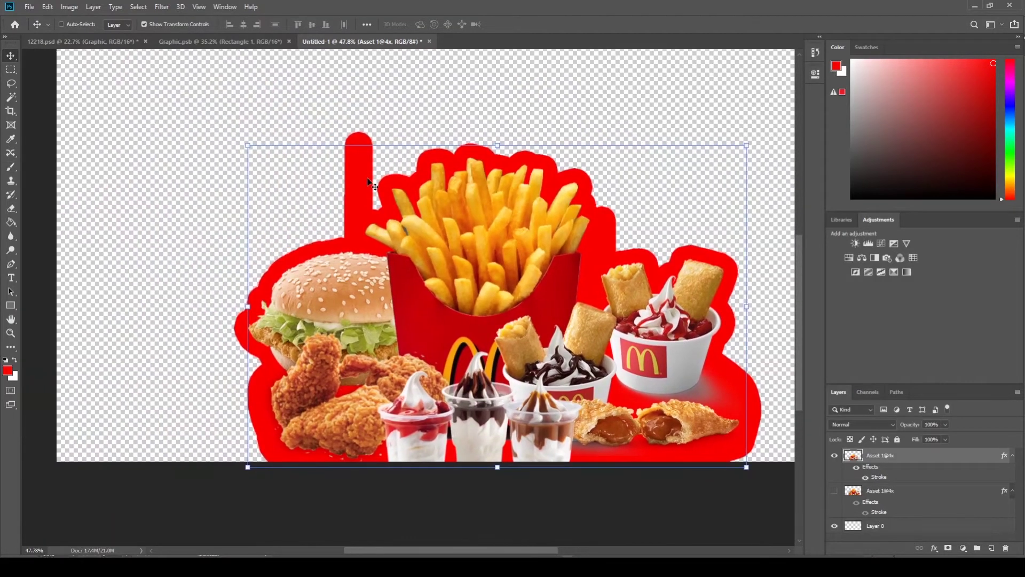
{"action": "scroll", "coordinate": [211, 176], "scroll_direction": "down", "scroll_amount": 1}
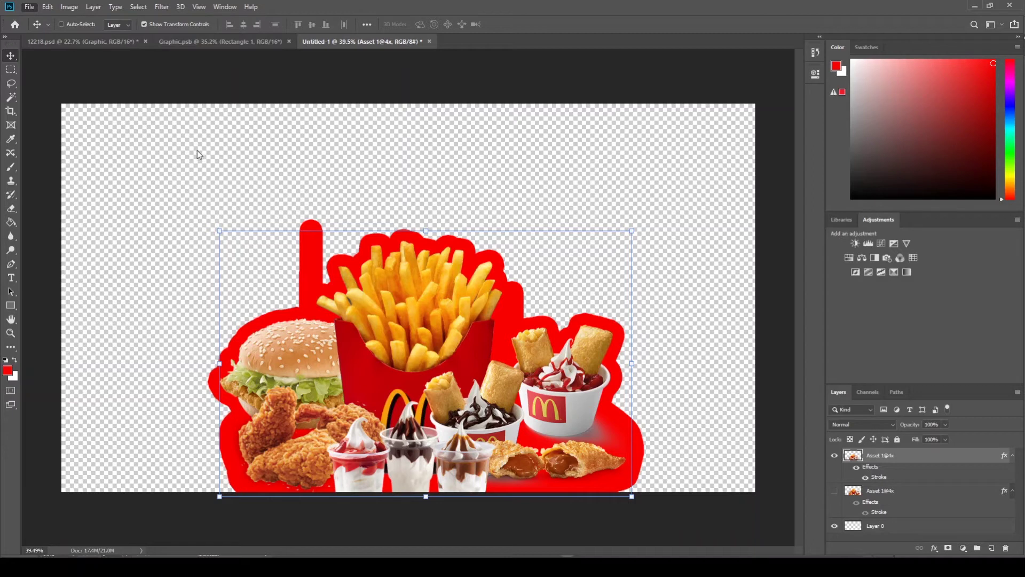
{"action": "left_click", "coordinate": [287, 165]}
{"action": "key", "text": "ctrl+shift+s"}
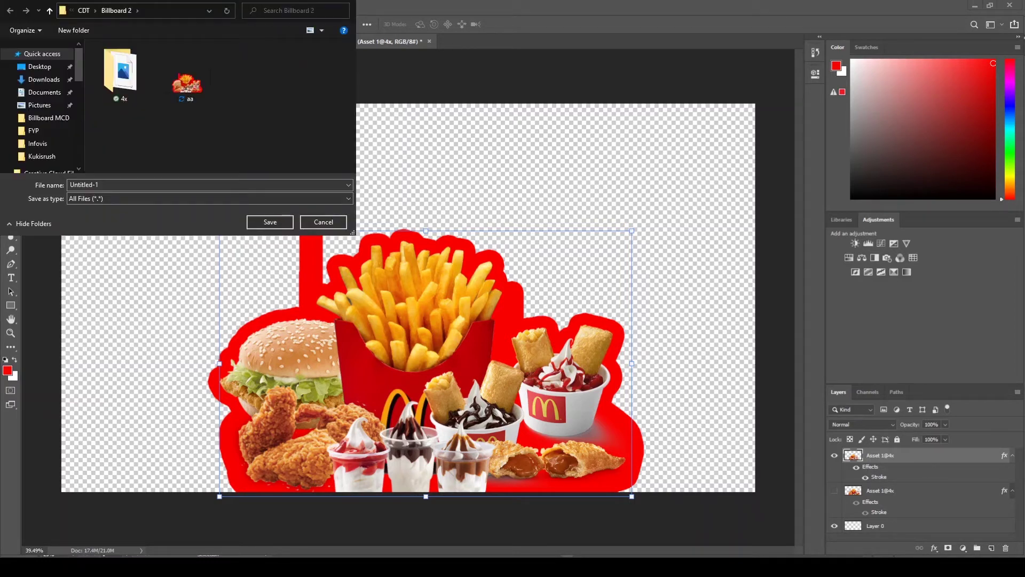
{"action": "left_click", "coordinate": [146, 1]}
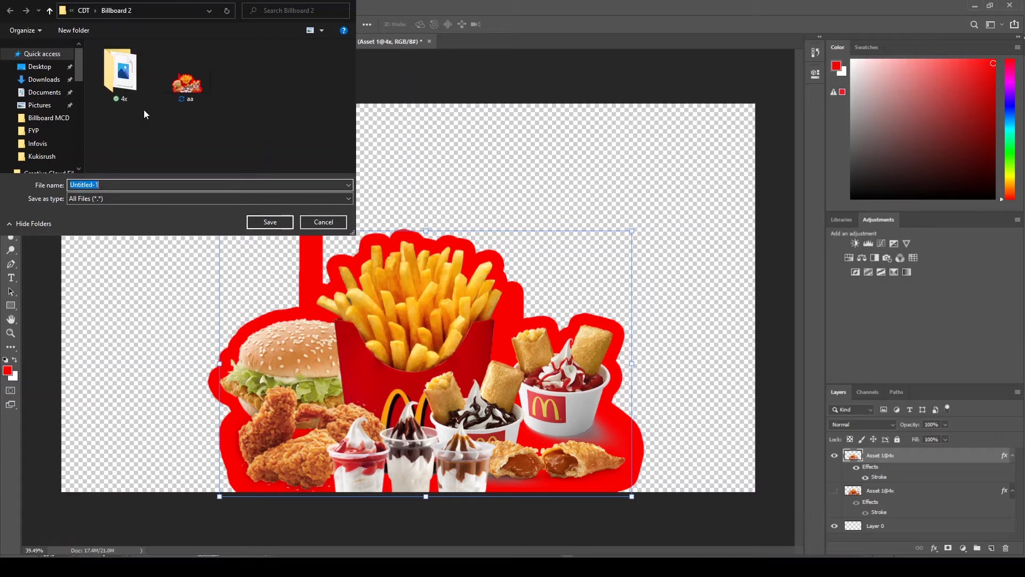
{"action": "left_click", "coordinate": [114, 198]}
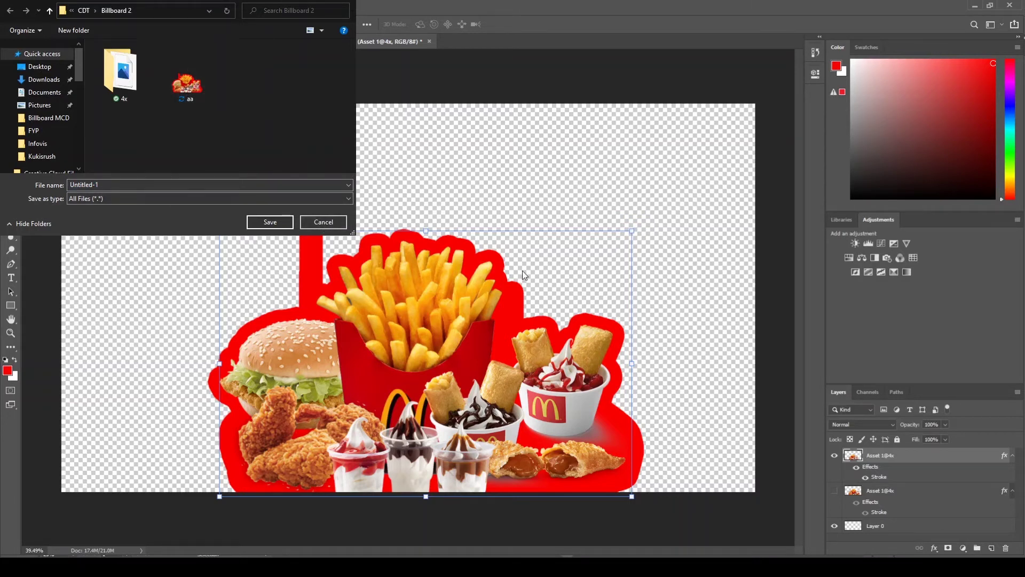
{"action": "left_click", "coordinate": [332, 228]}
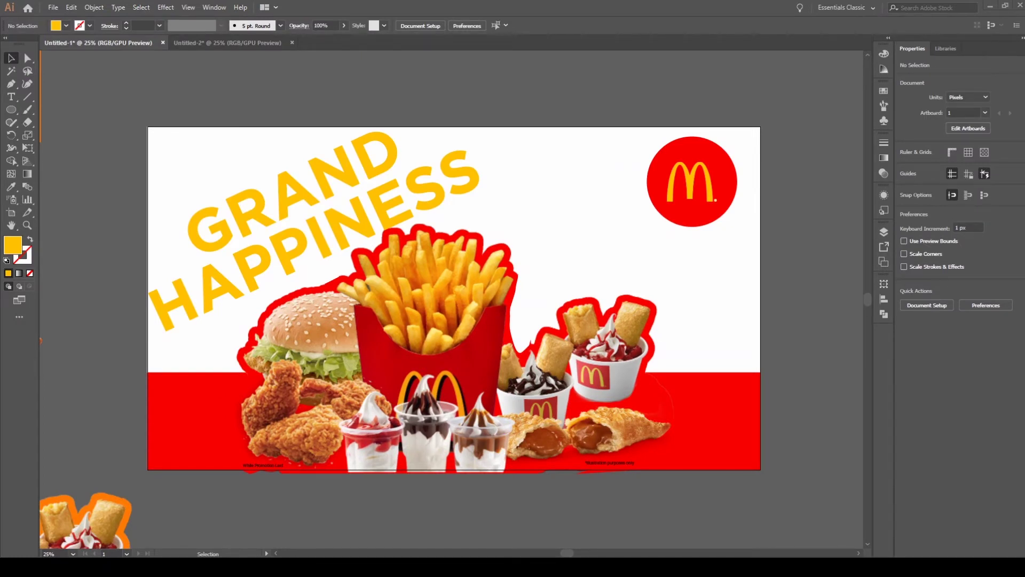
- Switch to Illustrator's Untitled-2 document and move the grouped food images off the artboard to about X -1836, Y -555 px
{"action": "left_click", "coordinate": [229, 48]}
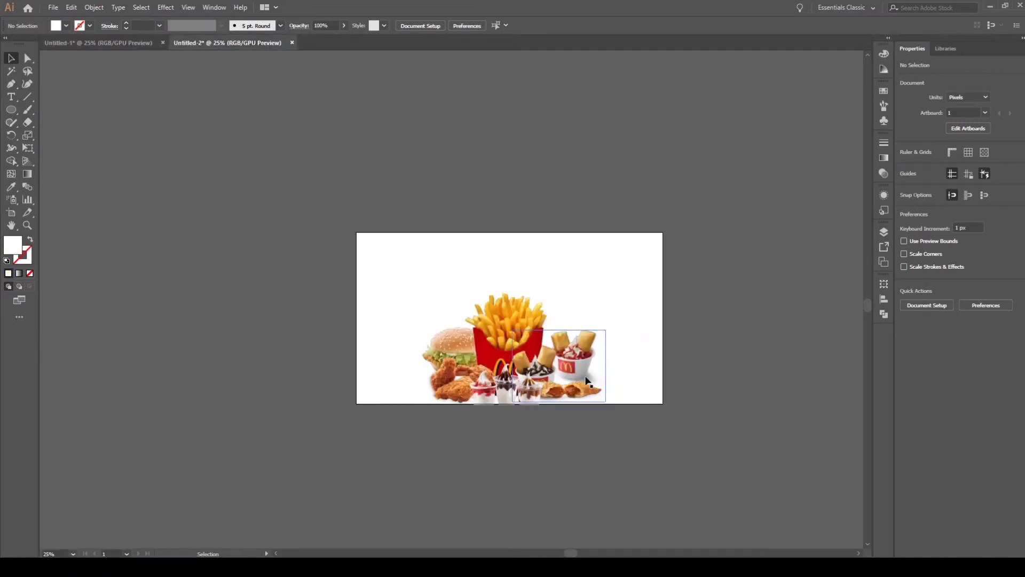
{"action": "left_click", "coordinate": [435, 305]}
{"action": "left_click_drag", "start_coordinate": [433, 308], "coordinate": [204, 182]}
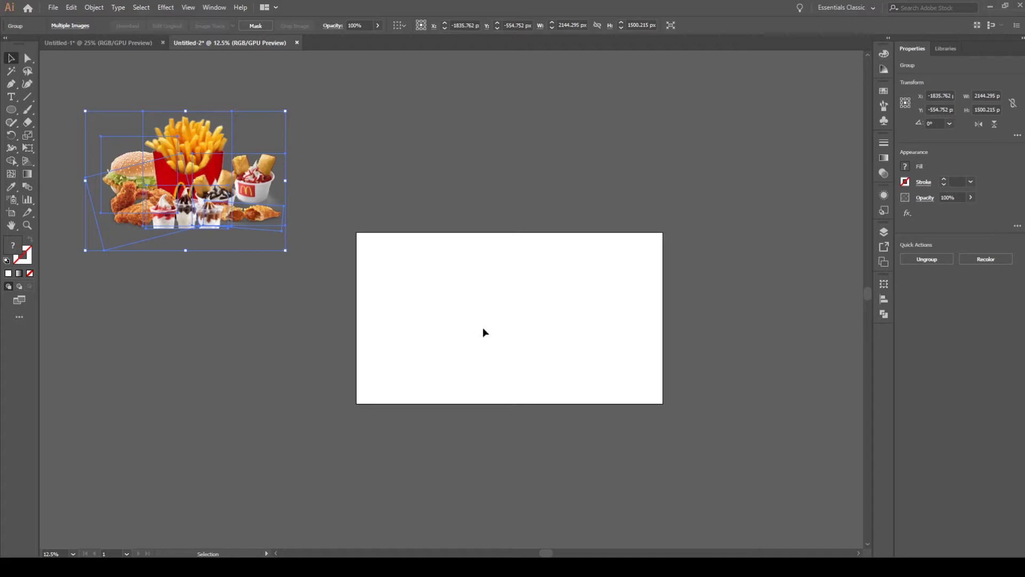
- Place aa.png as a linked image filling the Untitled-2 artboard, centred at X 1646.5, Y 921.5 px
{"action": "left_click", "coordinate": [535, 359]}
{"action": "left_click_drag", "start_coordinate": [537, 398], "coordinate": [585, 332]}
{"action": "left_click", "coordinate": [726, 329]}
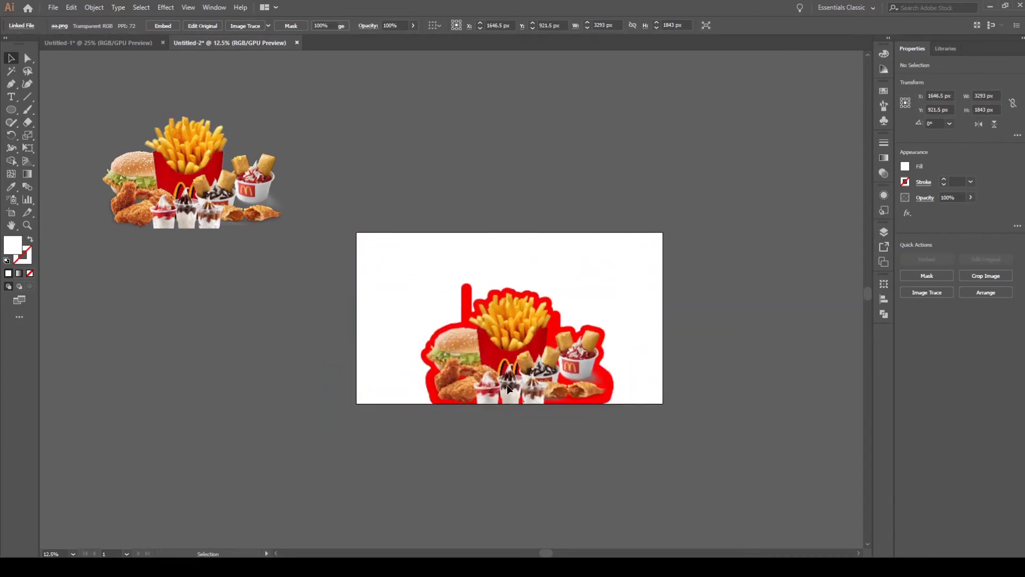
- Draw a 3293 × 663.08 px rectangle across the artboard's lower part and send it behind the food image
{"action": "scroll", "coordinate": [543, 378], "scroll_direction": "up", "scroll_amount": 2}
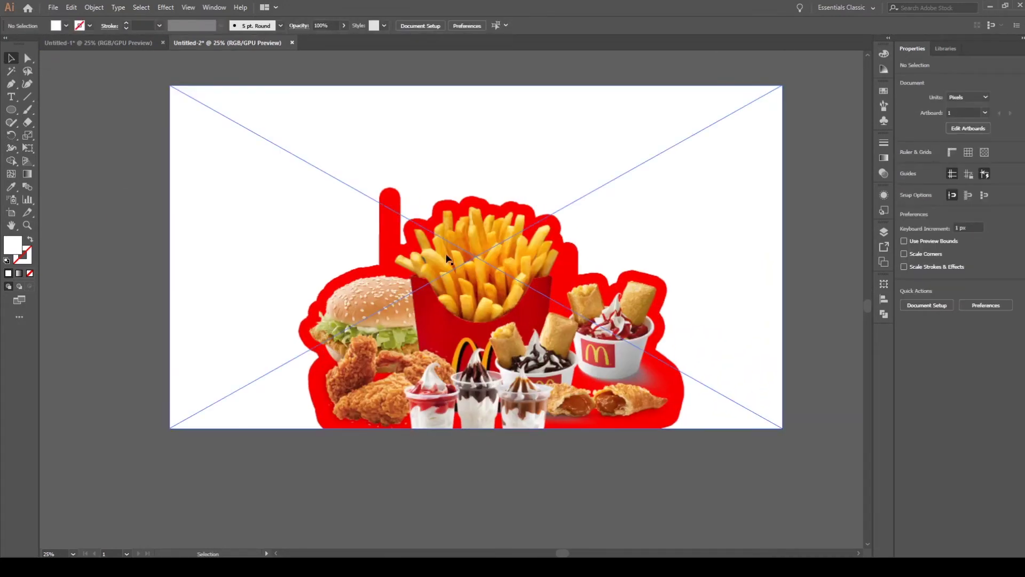
{"action": "scroll", "coordinate": [477, 350], "scroll_direction": "down", "scroll_amount": 2}
{"action": "scroll", "coordinate": [477, 350], "scroll_direction": "up", "scroll_amount": 2}
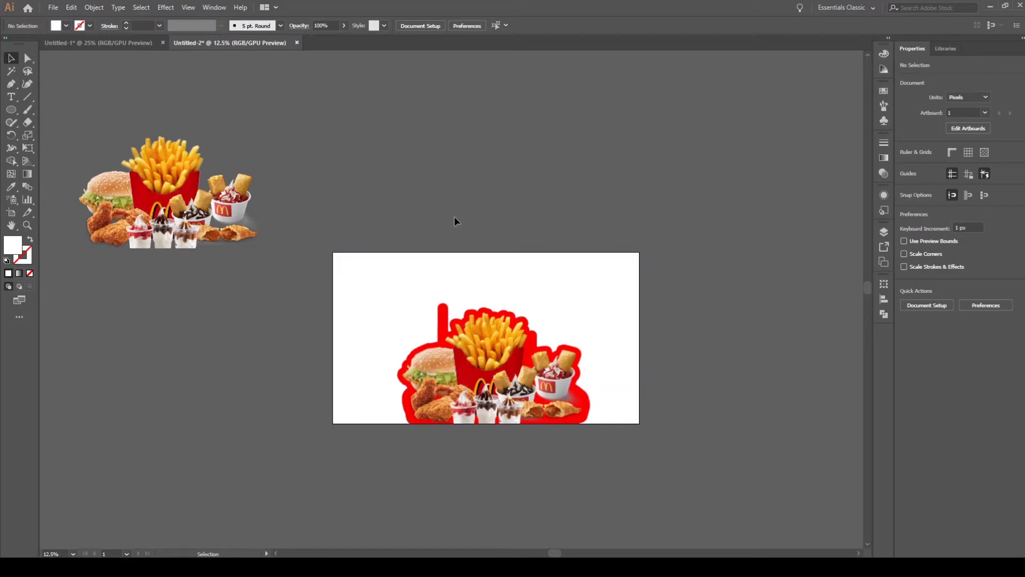
{"action": "key", "text": "m"}
{"action": "left_click_drag", "start_coordinate": [331, 362], "coordinate": [640, 424]}
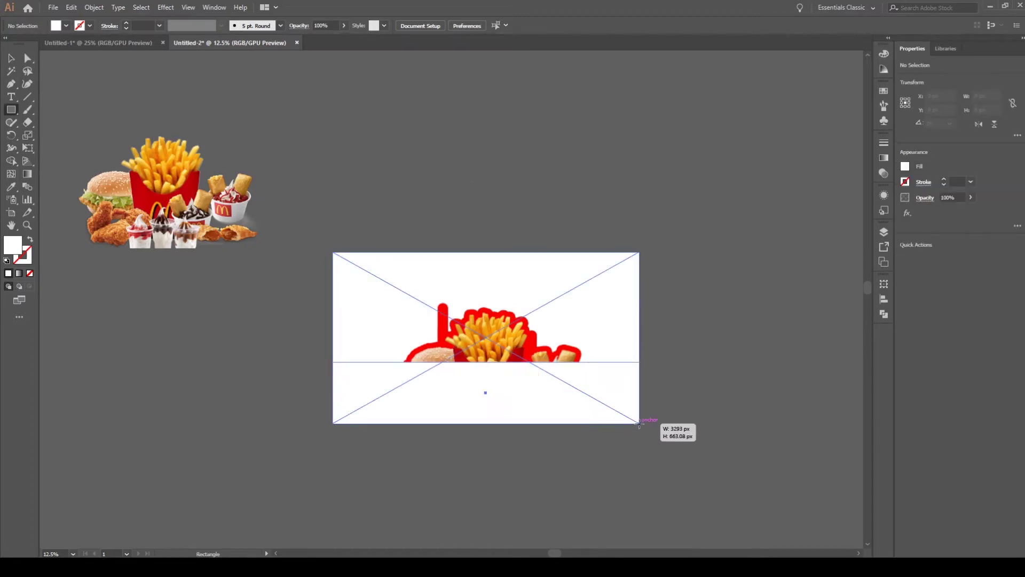
{"action": "key", "text": "ctrl+shift+bracketleft"}
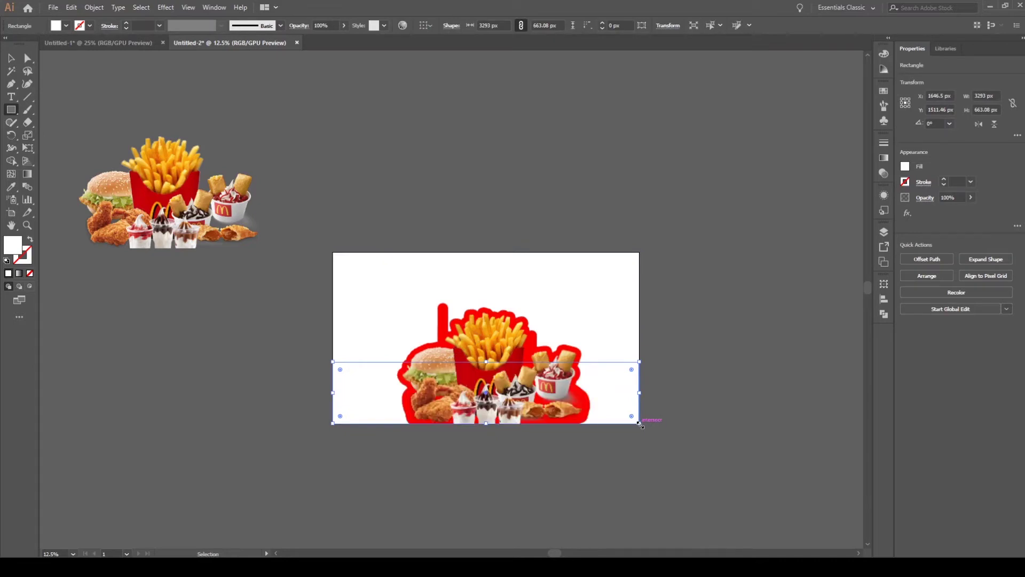
- Fill the rectangle with the red sampled from the food image's outline and deselect it
{"action": "left_click", "coordinate": [586, 409]}
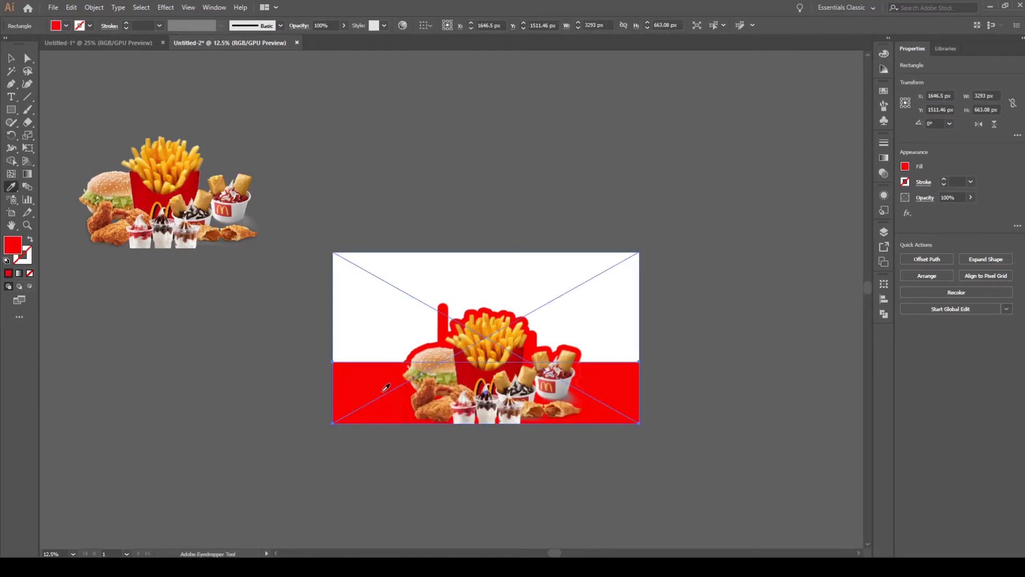
{"action": "key", "text": "v"}
{"action": "left_click", "coordinate": [405, 460]}
- Embed the linked aa.png food image in the Untitled-2 document
{"action": "scroll", "coordinate": [407, 417], "scroll_direction": "up", "scroll_amount": 3}
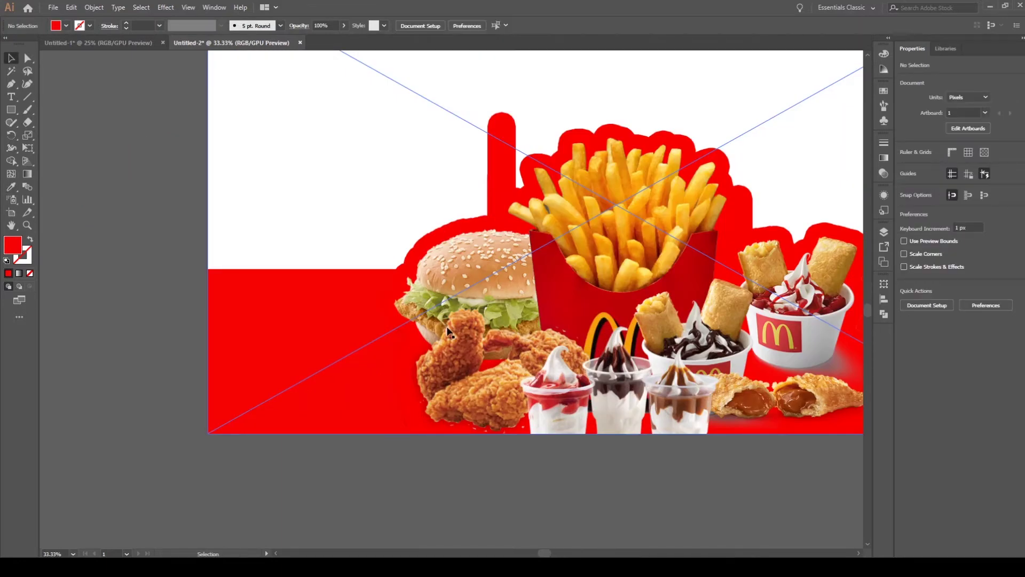
{"action": "scroll", "coordinate": [383, 366], "scroll_direction": "down", "scroll_amount": 4}
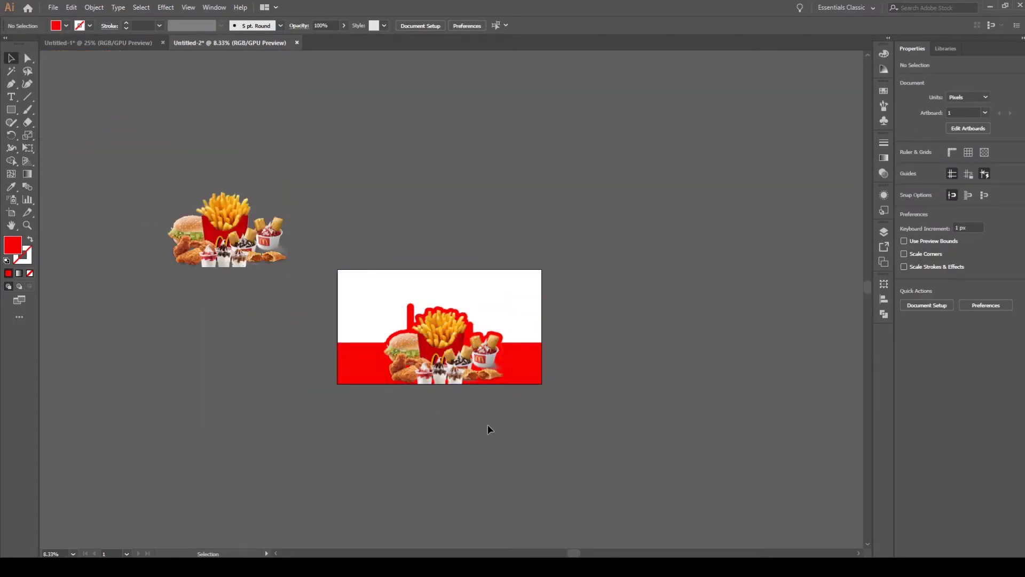
{"action": "scroll", "coordinate": [488, 426], "scroll_direction": "up", "scroll_amount": 8}
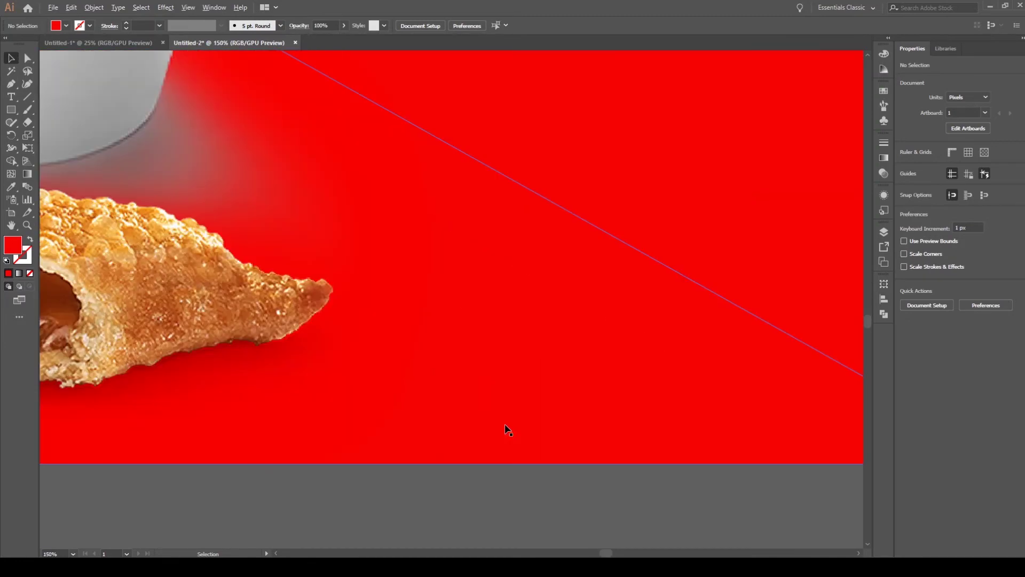
{"action": "scroll", "coordinate": [499, 428], "scroll_direction": "down", "scroll_amount": 4}
{"action": "left_click_drag", "start_coordinate": [492, 411], "coordinate": [538, 343]}
{"action": "scroll", "coordinate": [377, 328], "scroll_direction": "down", "scroll_amount": 2}
{"action": "left_click_drag", "start_coordinate": [377, 329], "coordinate": [462, 326]}
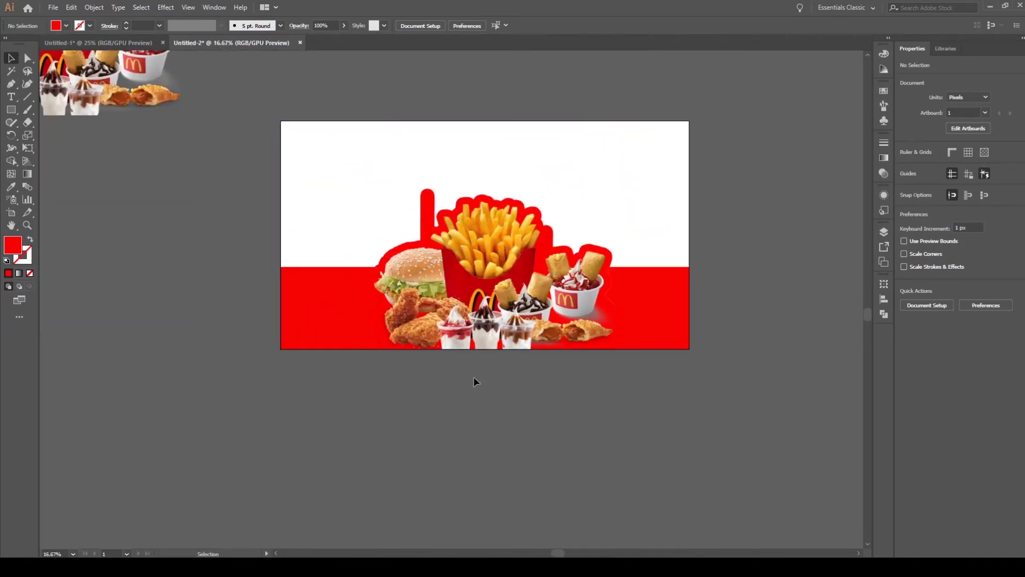
{"action": "left_click", "coordinate": [435, 249]}
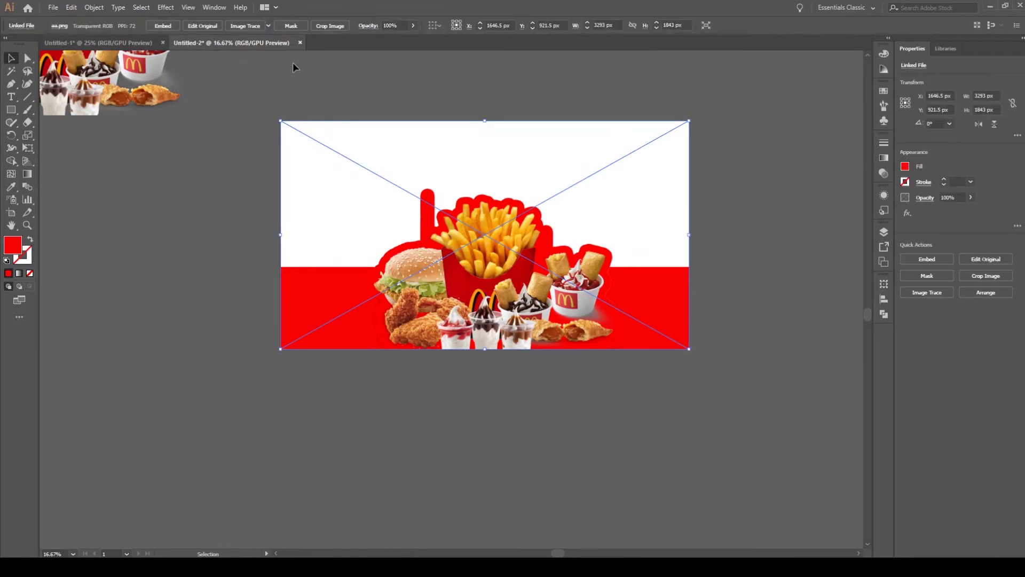
{"action": "left_click", "coordinate": [163, 25]}
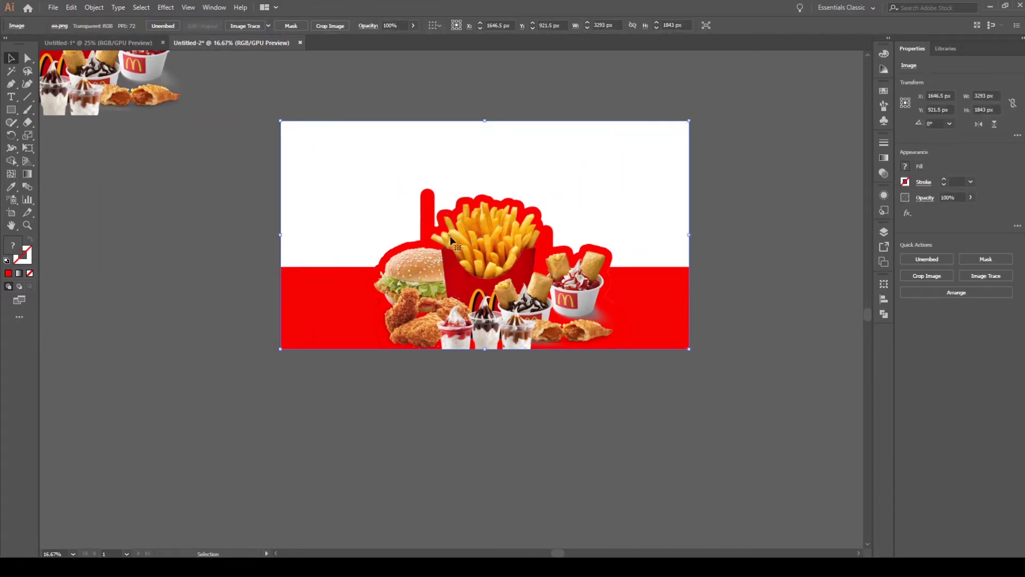
- Draw a closed red Pen shape along the left side of the burger and fried chicken, extending just below the artboard
{"action": "scroll", "coordinate": [384, 348], "scroll_direction": "up", "scroll_amount": 3, "text": "alt"}
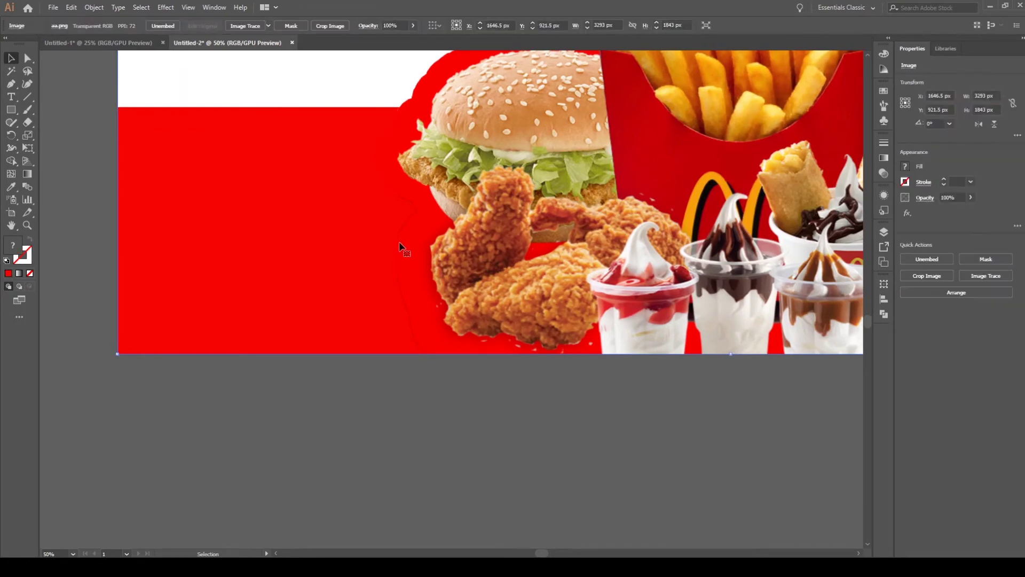
{"action": "scroll", "coordinate": [396, 213], "scroll_direction": "down", "scroll_amount": 4, "text": "alt"}
{"action": "scroll", "coordinate": [422, 217], "scroll_direction": "up", "scroll_amount": 6, "text": "alt"}
{"action": "scroll", "coordinate": [430, 220], "scroll_direction": "up", "scroll_amount": 2, "text": "alt"}
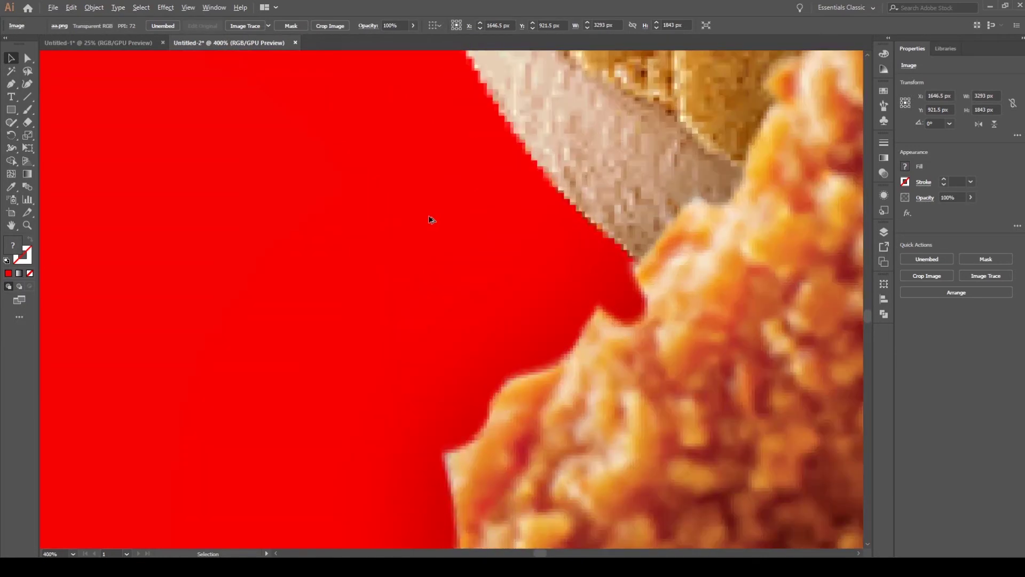
{"action": "scroll", "coordinate": [431, 220], "scroll_direction": "down", "scroll_amount": 7, "text": "alt"}
{"action": "scroll", "coordinate": [411, 247], "scroll_direction": "up", "scroll_amount": 1, "text": "alt"}
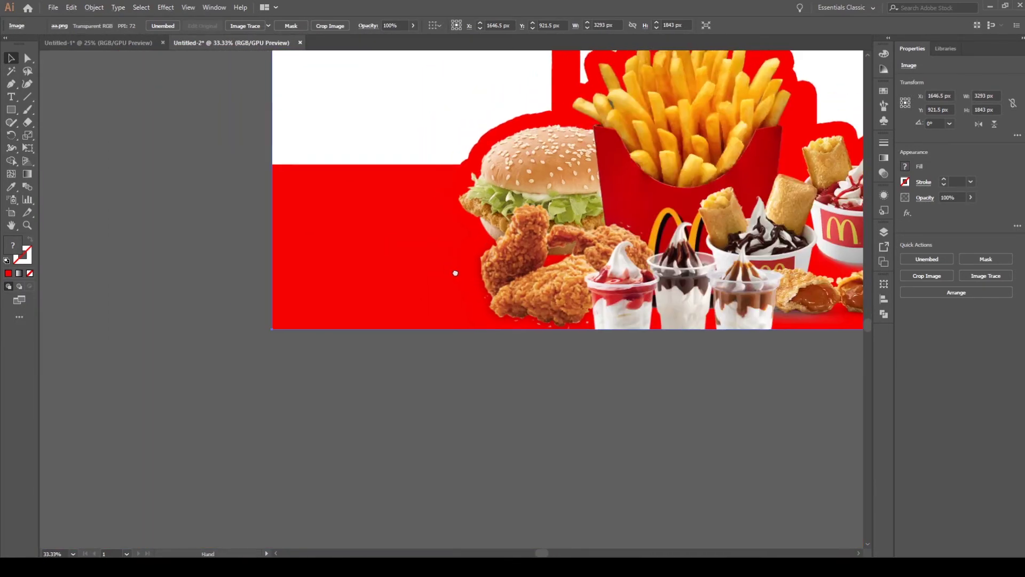
{"action": "key", "text": "p"}
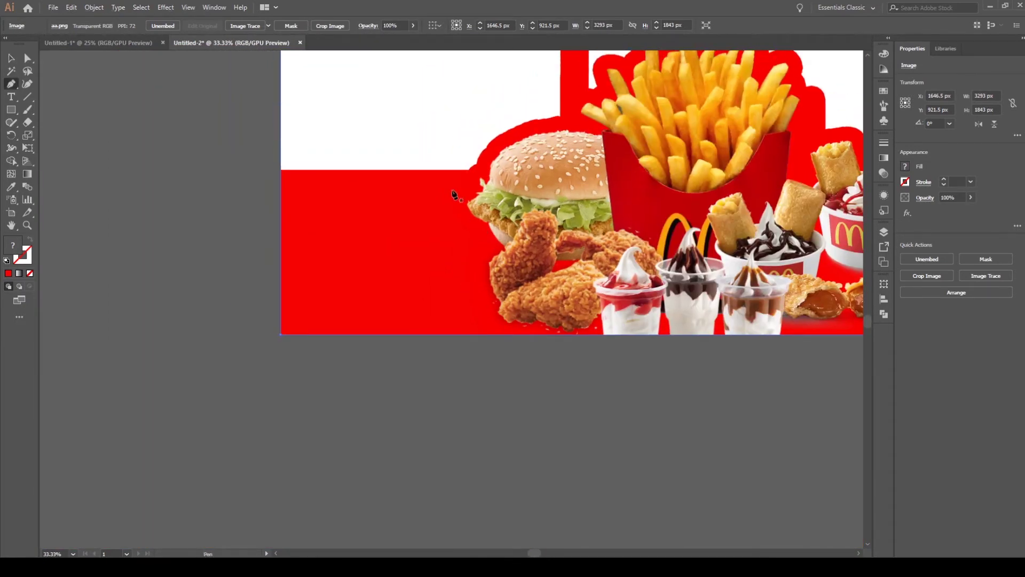
{"action": "left_click", "coordinate": [458, 182]}
{"action": "left_click", "coordinate": [465, 206]}
{"action": "left_click", "coordinate": [488, 235]}
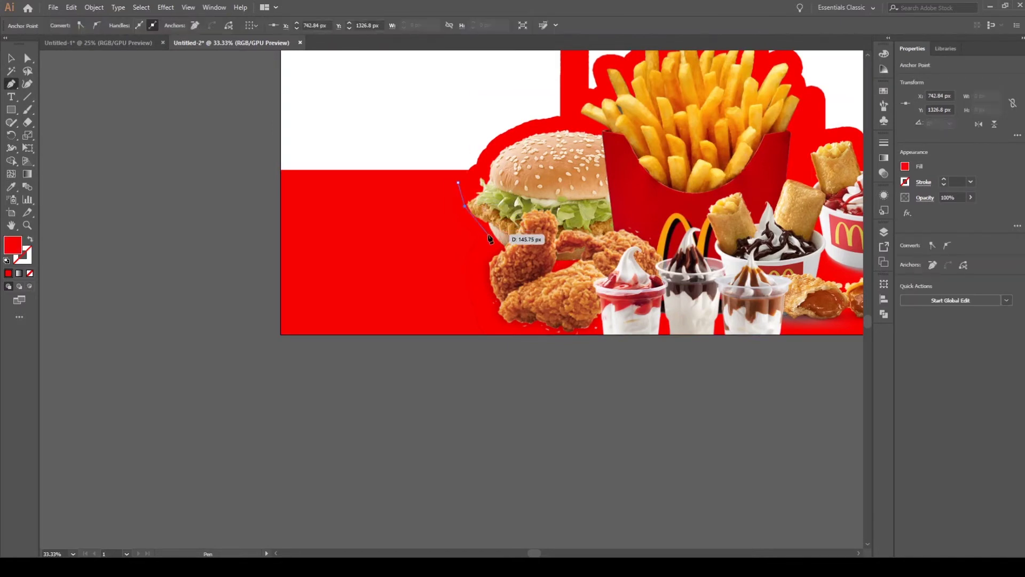
{"action": "left_click", "coordinate": [480, 263]}
{"action": "left_click", "coordinate": [479, 290]}
{"action": "left_click", "coordinate": [491, 325]}
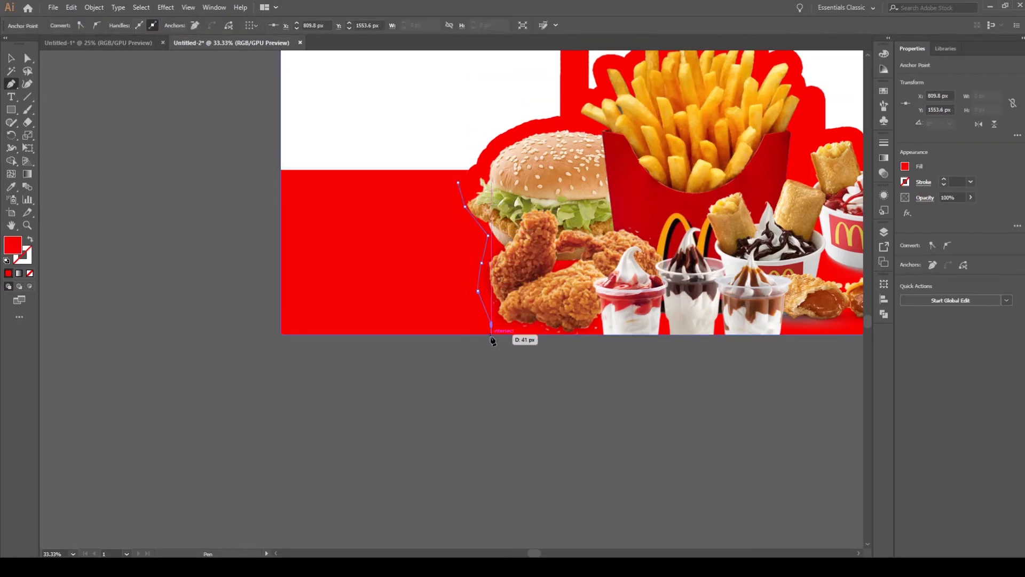
{"action": "left_click", "coordinate": [489, 342]}
{"action": "left_click", "coordinate": [469, 348]}
{"action": "left_click", "coordinate": [462, 334]}
{"action": "left_click", "coordinate": [446, 269]}
{"action": "left_click", "coordinate": [457, 234]}
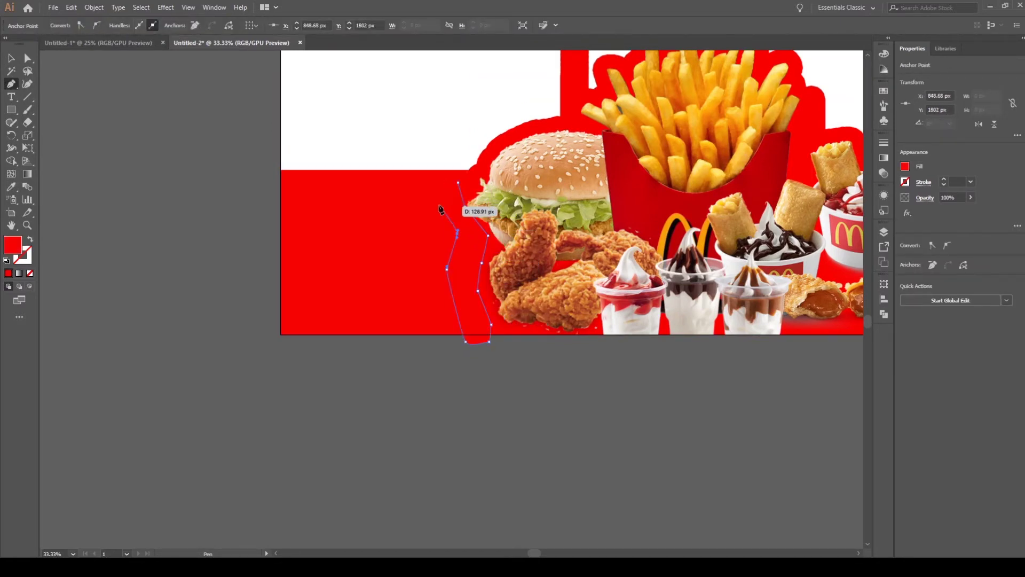
{"action": "left_click", "coordinate": [435, 197]}
{"action": "left_click", "coordinate": [442, 182]}
{"action": "left_click", "coordinate": [459, 183]}
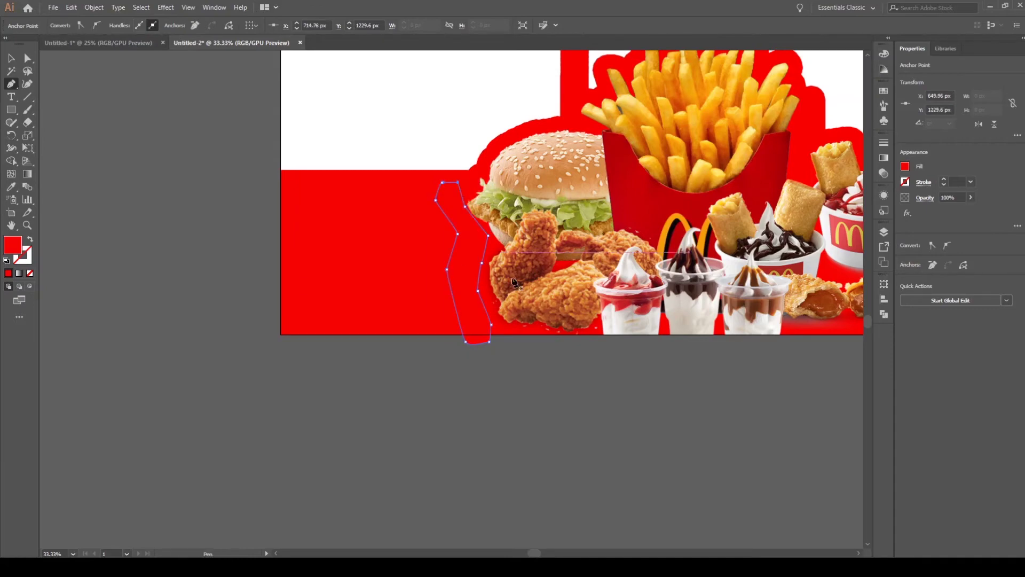
{"action": "key", "text": "v"}
{"action": "left_click", "coordinate": [431, 265]}
- Draw a closed red Pen shape around the right side of the pies, from below the sundae bowl to past the artboard's lower edge
{"action": "scroll", "coordinate": [462, 273], "scroll_direction": "down", "scroll_amount": 3}
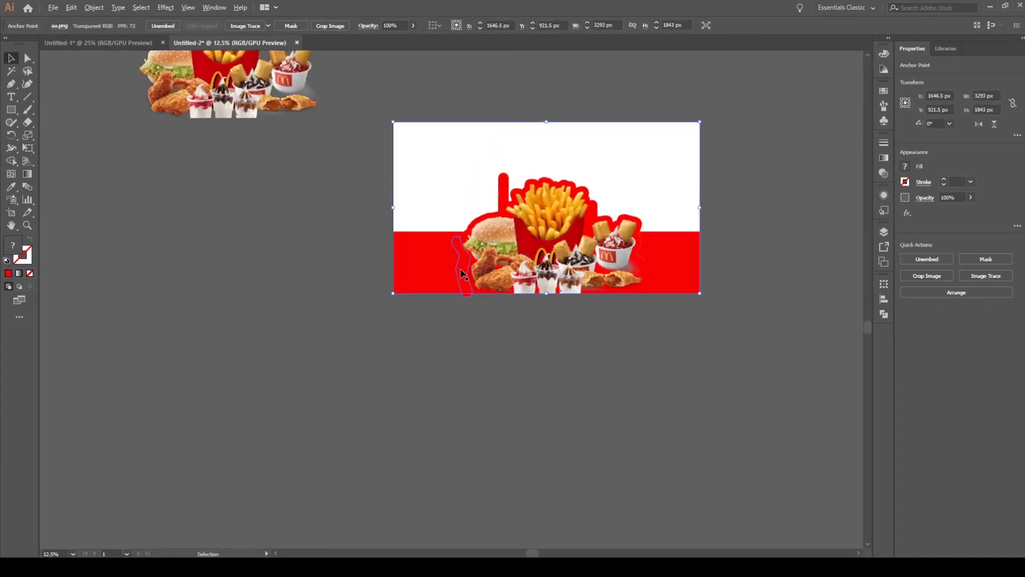
{"action": "scroll", "coordinate": [462, 273], "scroll_direction": "up", "scroll_amount": 4}
{"action": "scroll", "coordinate": [462, 274], "scroll_direction": "down", "scroll_amount": 2}
{"action": "scroll", "coordinate": [715, 403], "scroll_direction": "up", "scroll_amount": 3}
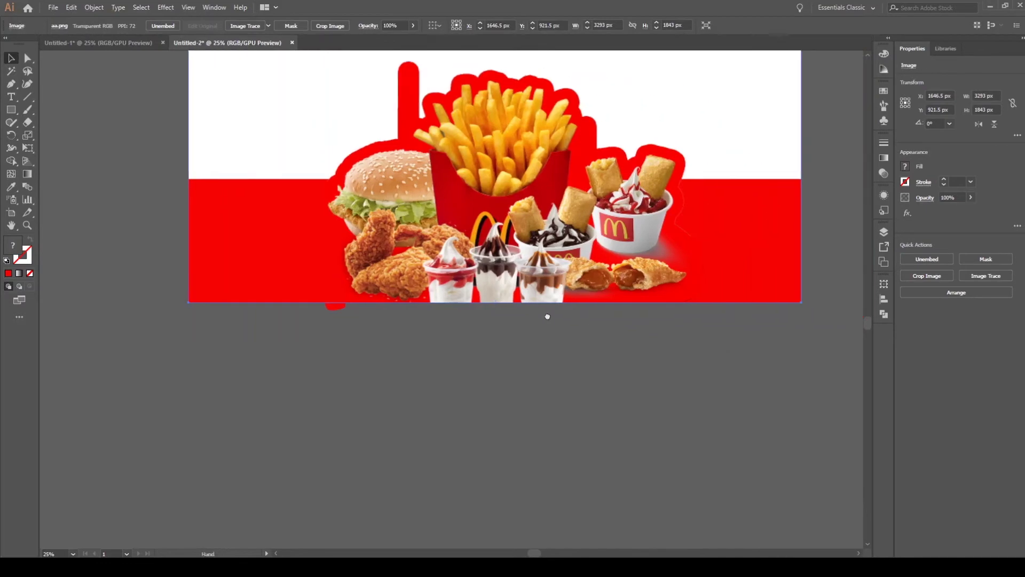
{"action": "scroll", "coordinate": [687, 279], "scroll_direction": "down", "scroll_amount": 3}
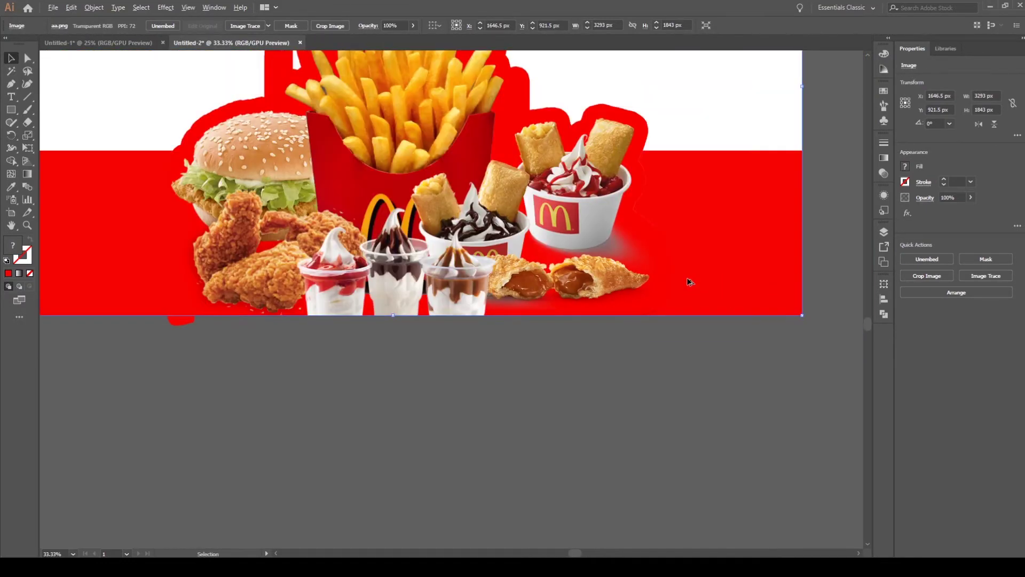
{"action": "key", "text": "p"}
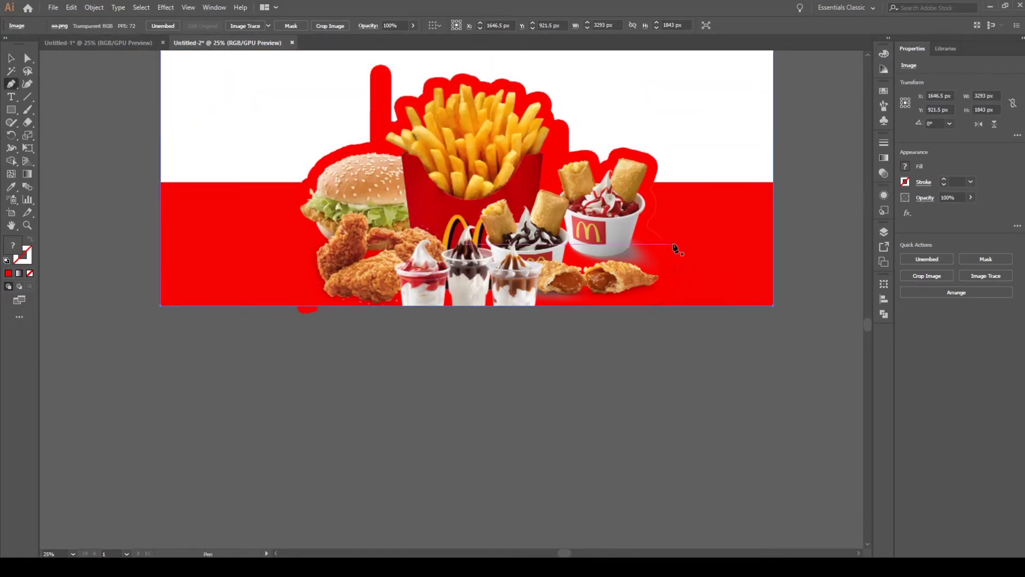
{"action": "left_click", "coordinate": [662, 233]}
{"action": "left_click", "coordinate": [665, 279]}
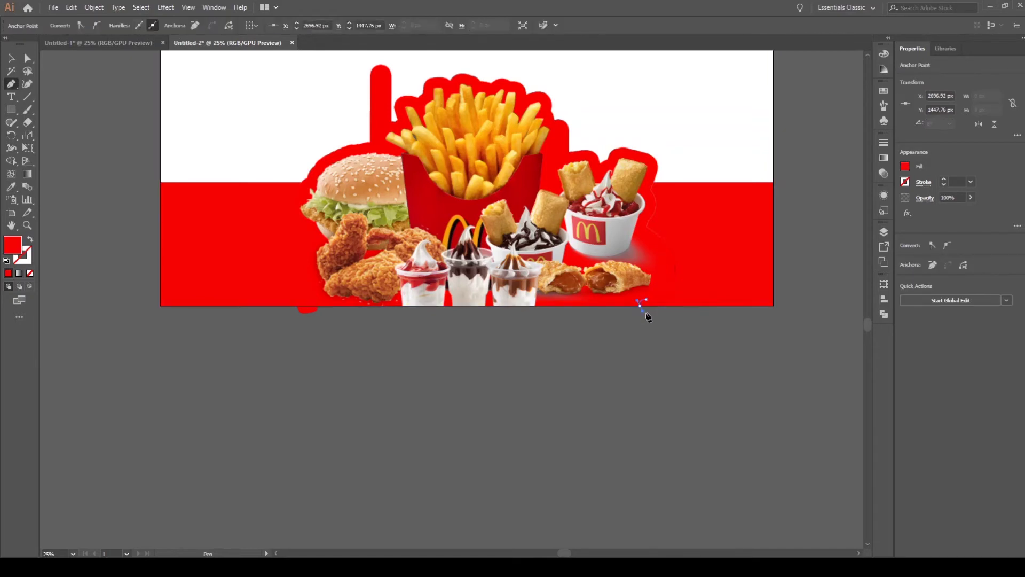
{"action": "left_click_drag", "start_coordinate": [652, 314], "coordinate": [673, 304]}
{"action": "left_click", "coordinate": [672, 301]}
{"action": "left_click", "coordinate": [687, 279]}
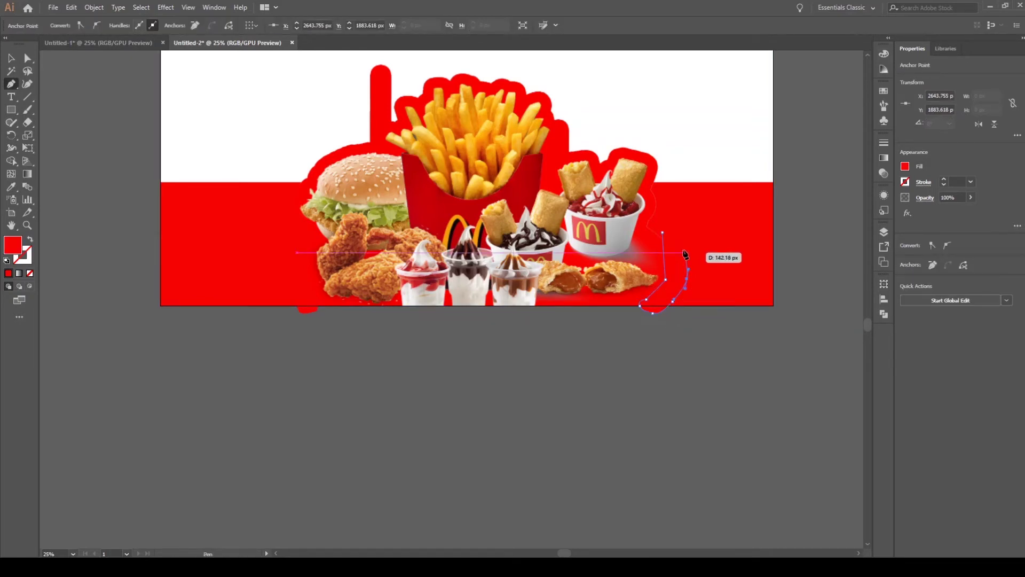
{"action": "left_click", "coordinate": [684, 249]}
{"action": "left_click_drag", "start_coordinate": [673, 236], "coordinate": [671, 234]}
{"action": "left_click", "coordinate": [662, 233]}
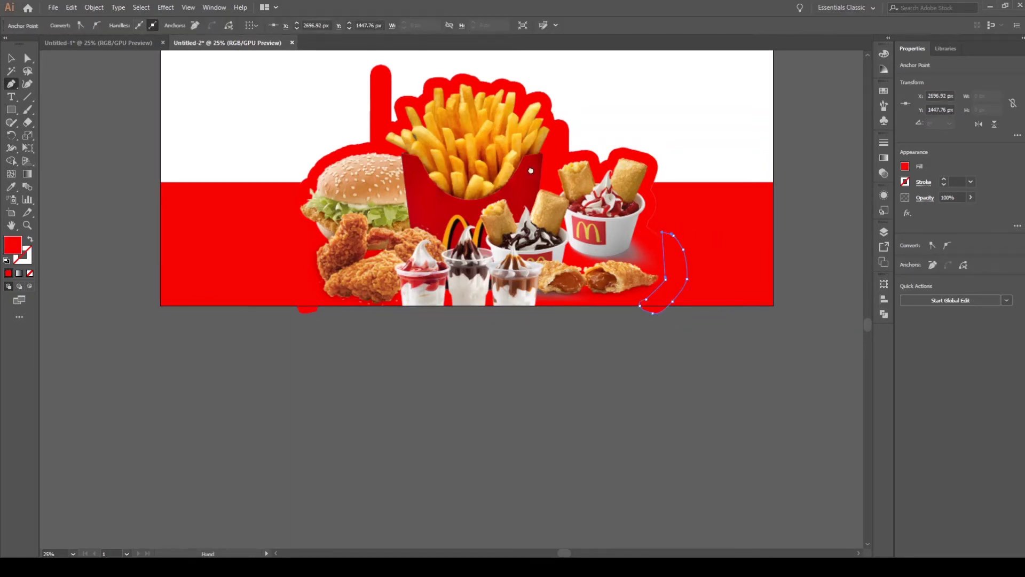
- Draw a closed Pen shape about 127 × 428 px over the vertical red bar between the burger and the fries
{"action": "key", "text": "ctrl+equal"}
{"action": "key", "text": "ctrl+equal"}
{"action": "key", "text": "ctrl+equal"}
{"action": "key", "text": "ctrl+minus"}
{"action": "key", "text": "ctrl+minus"}
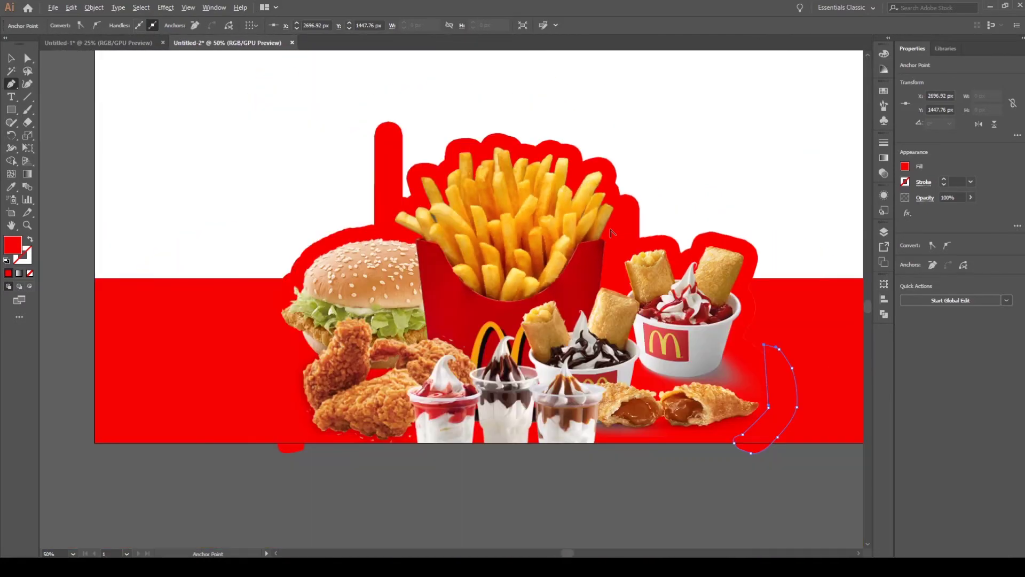
{"action": "scroll", "coordinate": [401, 202], "scroll_direction": "up", "scroll_amount": 3}
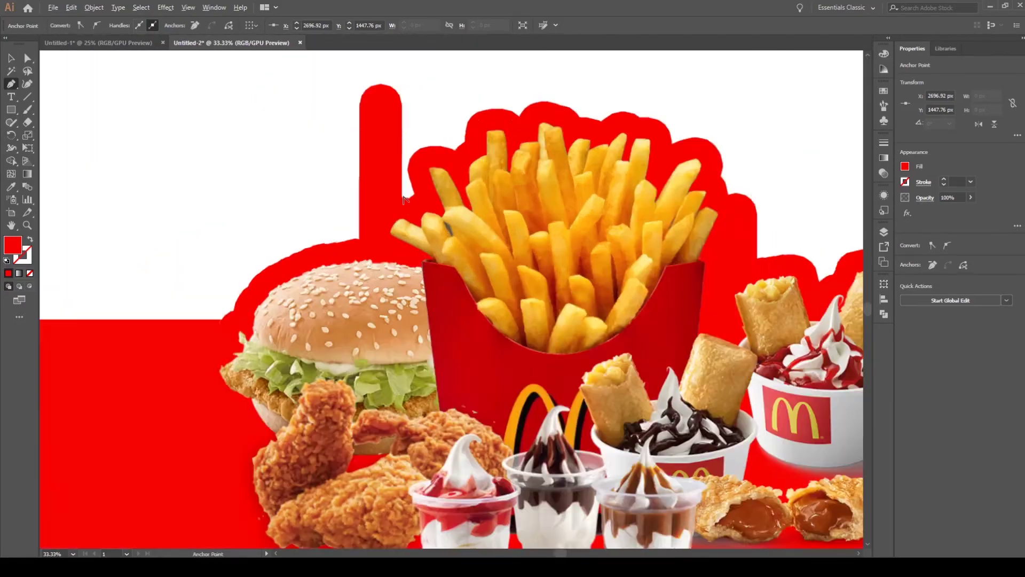
{"action": "left_click", "coordinate": [355, 264]}
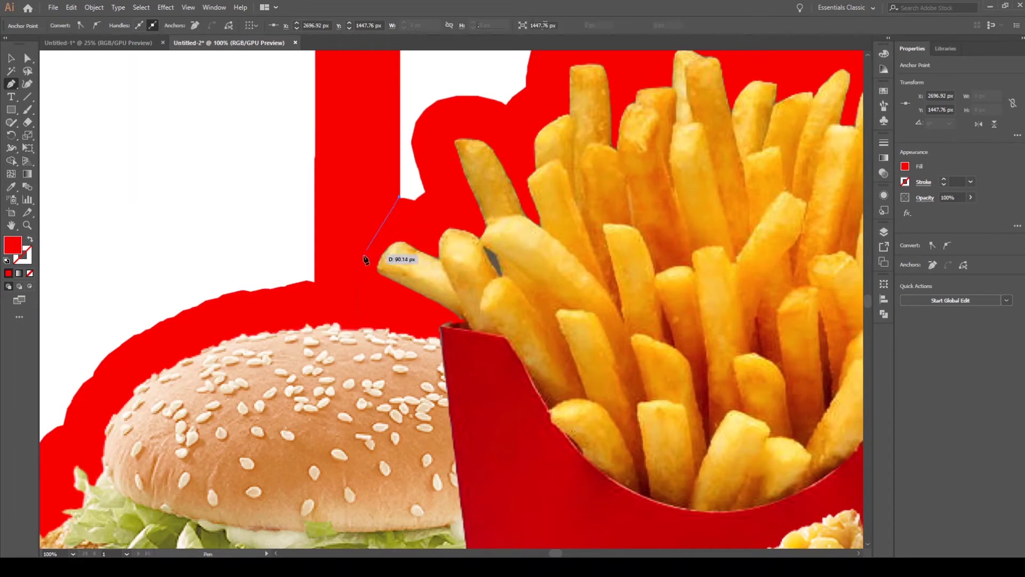
{"action": "left_click", "coordinate": [342, 270]}
{"action": "left_click", "coordinate": [326, 275]}
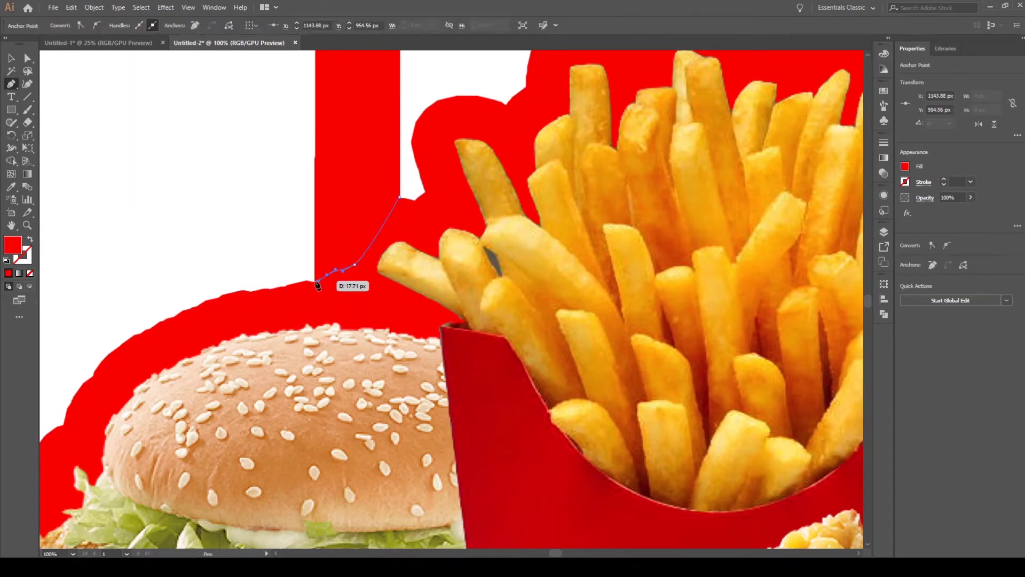
{"action": "left_click_drag", "start_coordinate": [342, 169], "coordinate": [344, 307]}
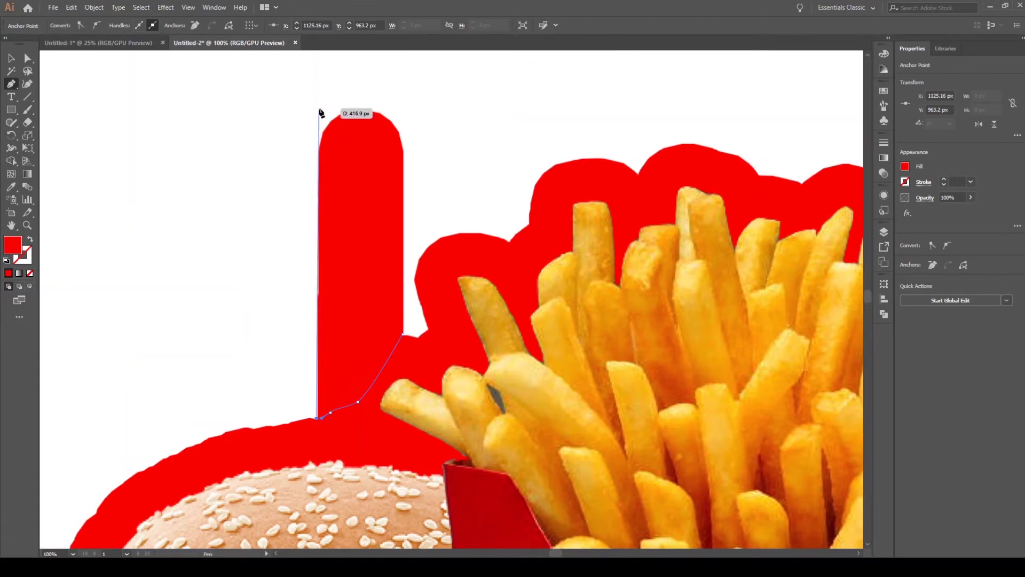
{"action": "left_click", "coordinate": [317, 106]}
{"action": "left_click", "coordinate": [398, 100]}
{"action": "left_click", "coordinate": [410, 190]}
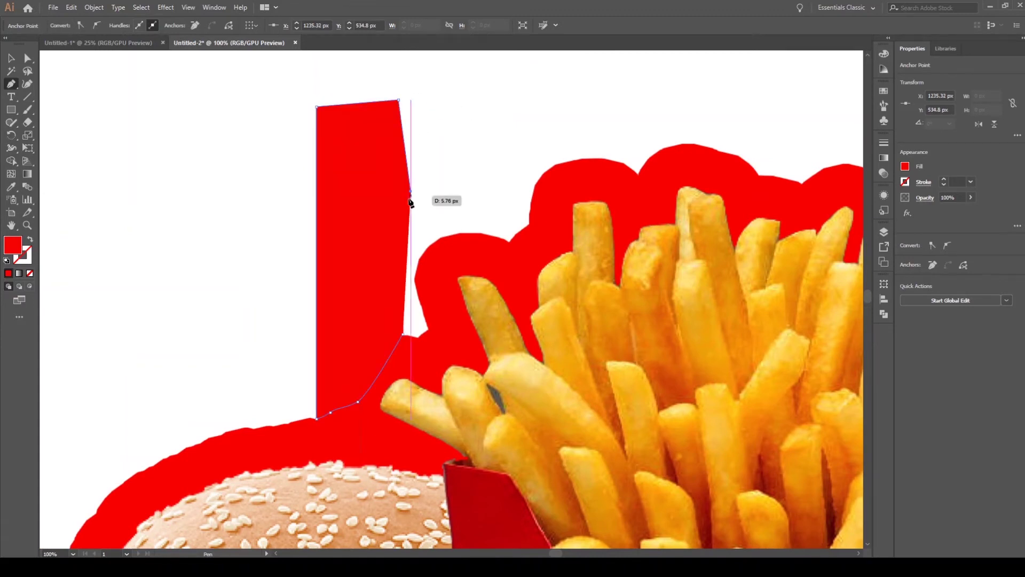
{"action": "left_click", "coordinate": [403, 335]}
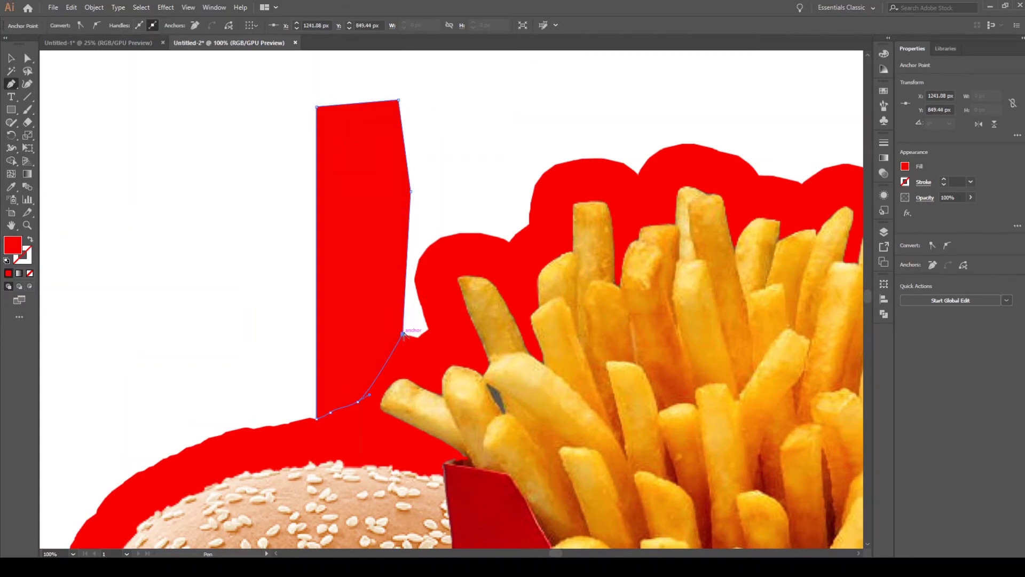
- Fill the shape covering the vertical red bar with white (ffffff) and deselect it
{"action": "key", "text": "i"}
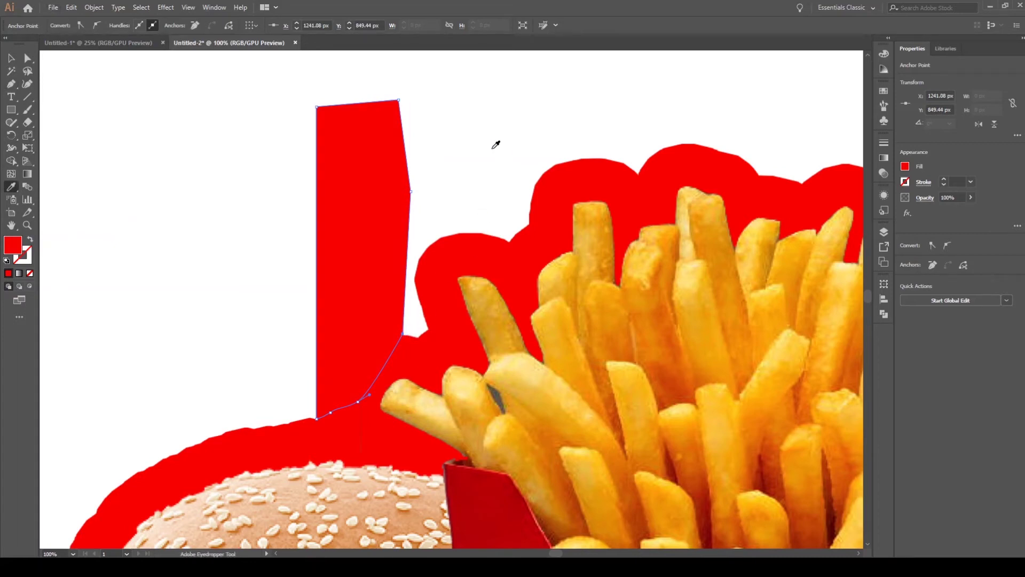
{"action": "left_click", "coordinate": [348, 210], "text": "ctrl"}
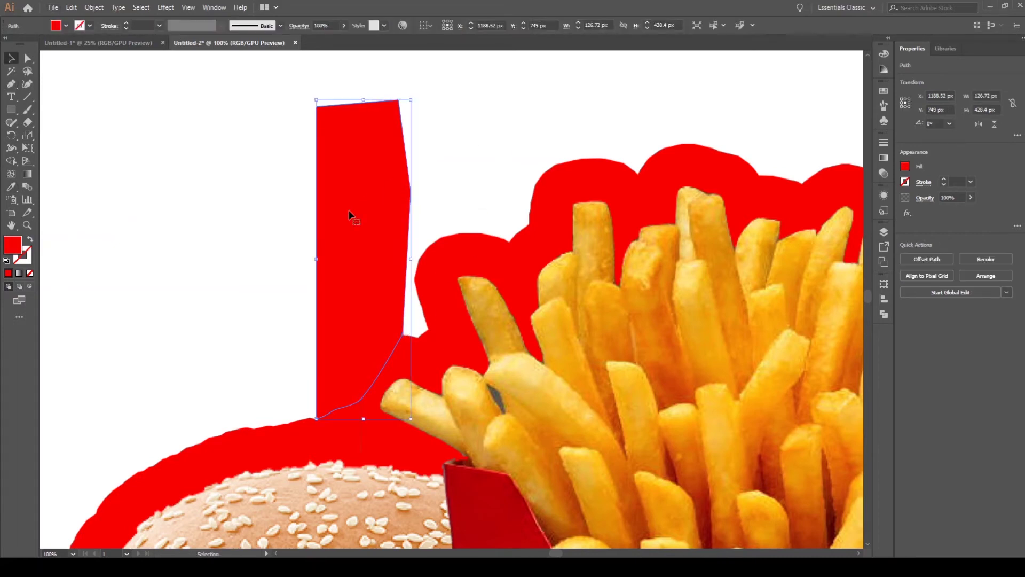
{"action": "scroll", "coordinate": [166, 199], "scroll_direction": "down", "scroll_amount": 4}
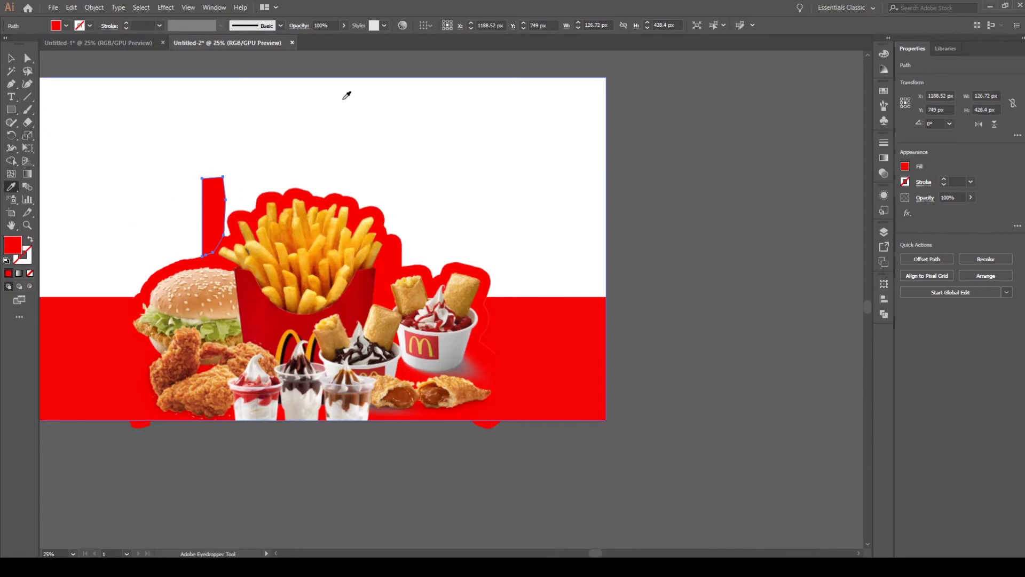
{"action": "left_click", "coordinate": [68, 196]}
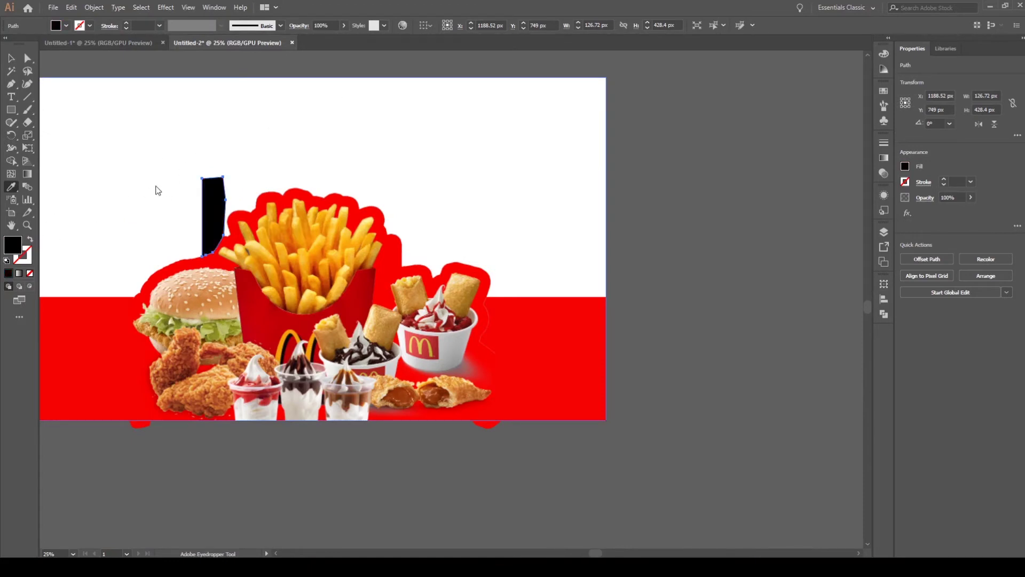
{"action": "double_click", "coordinate": [12, 245]}
{"action": "type", "text": "ffffff"}
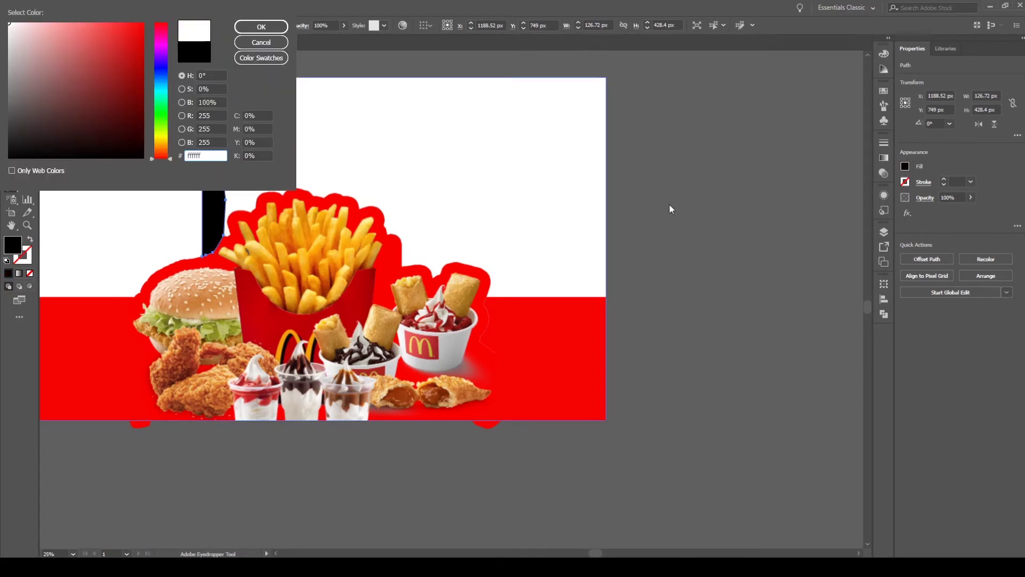
{"action": "key", "text": "Return"}
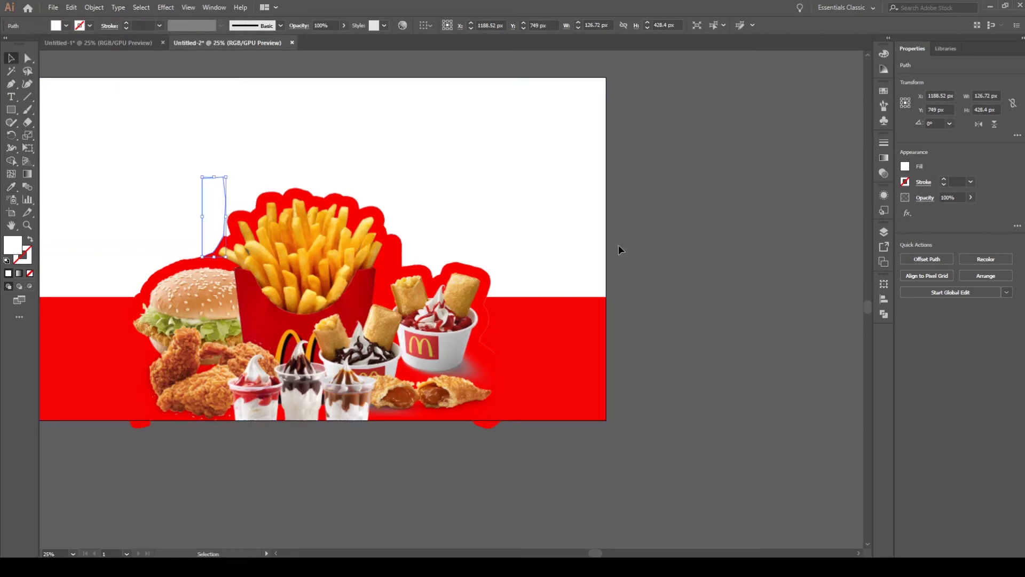
{"action": "left_click", "coordinate": [382, 241]}
- Reshape the white patch's edge beside the fries to cover the leftover red sliver, and deselect everything
{"action": "scroll", "coordinate": [354, 250], "scroll_direction": "up", "scroll_amount": 5}
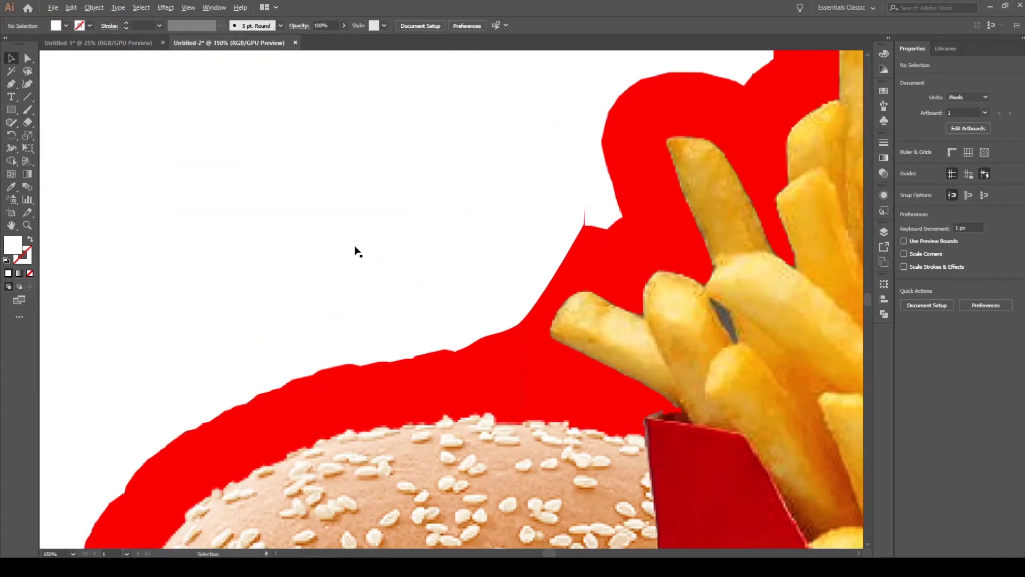
{"action": "left_click", "coordinate": [500, 251]}
{"action": "scroll", "coordinate": [581, 223], "scroll_direction": "up", "scroll_amount": 2}
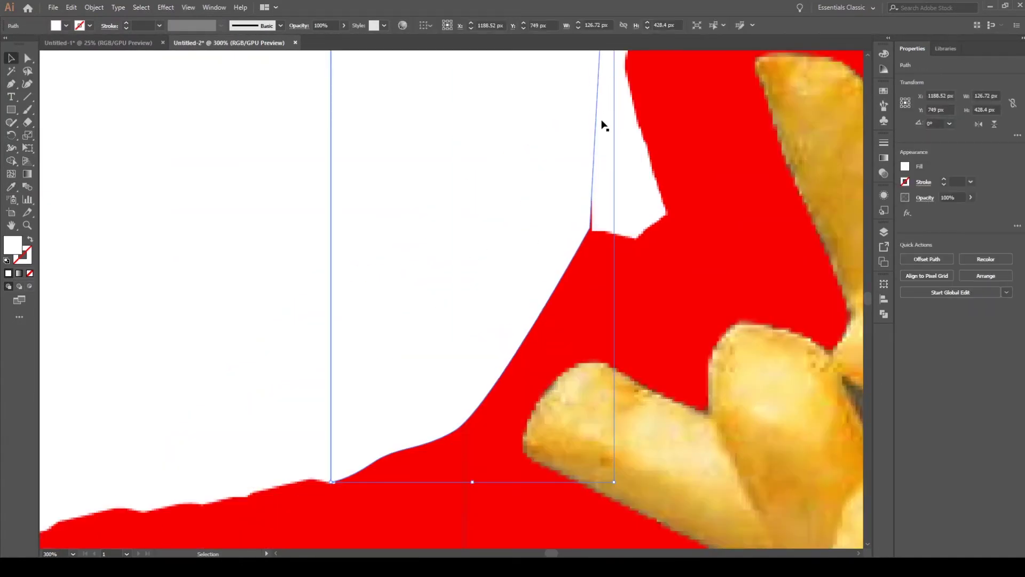
{"action": "scroll", "coordinate": [603, 125], "scroll_direction": "down", "scroll_amount": 1}
{"action": "key", "text": "a"}
{"action": "left_click_drag", "start_coordinate": [597, 197], "coordinate": [548, 238]}
{"action": "left_click", "coordinate": [616, 180]}
{"action": "scroll", "coordinate": [619, 177], "scroll_direction": "down", "scroll_amount": 6}
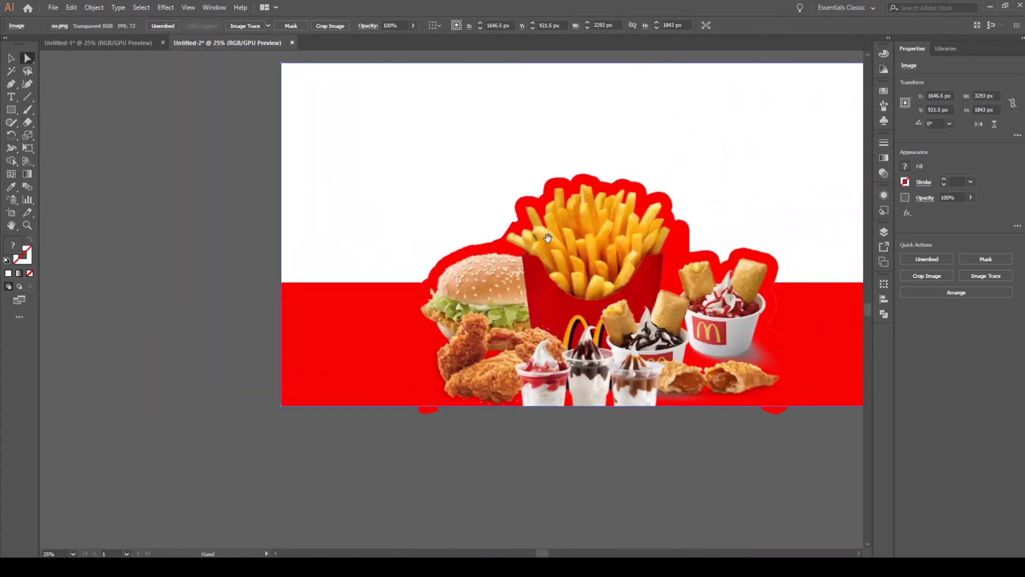
{"action": "scroll", "coordinate": [716, 143], "scroll_direction": "down", "scroll_amount": 1}
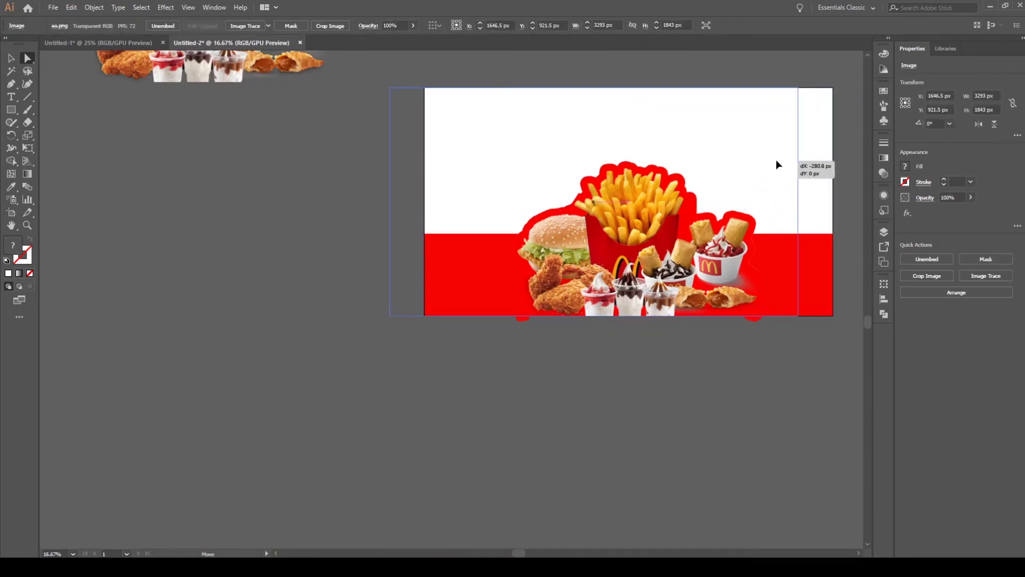
{"action": "left_click", "coordinate": [702, 75]}
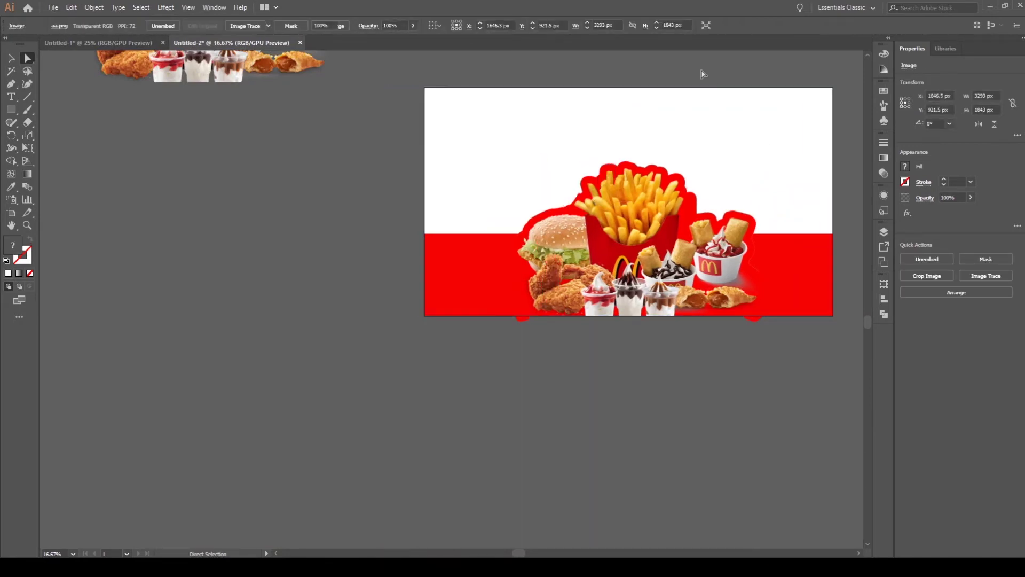
- Draw a white rectangle about 3293 × 1854 px over the whole artboard, send it to the back, and deselect it
{"action": "key", "text": "n"}
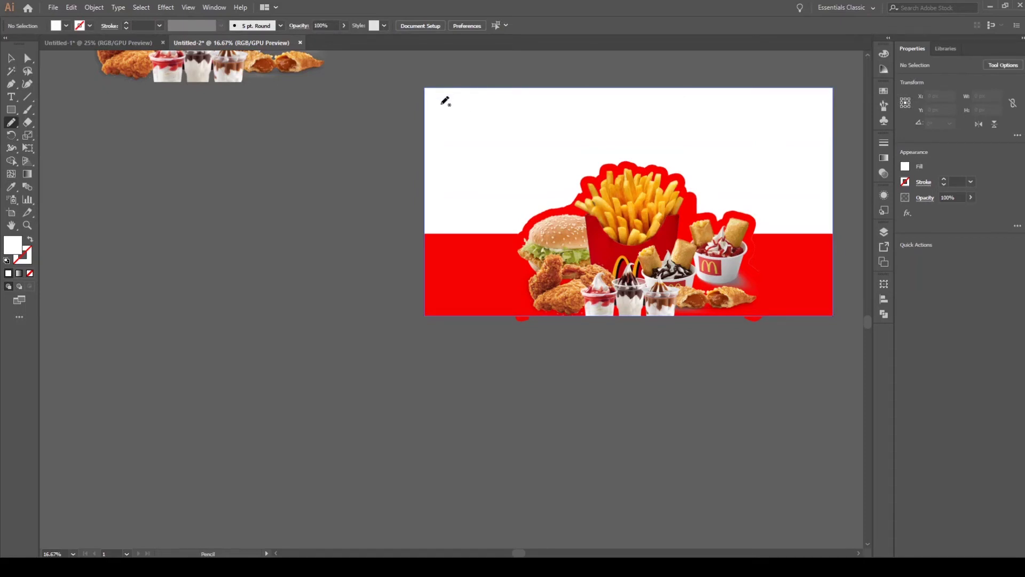
{"action": "key", "text": "m"}
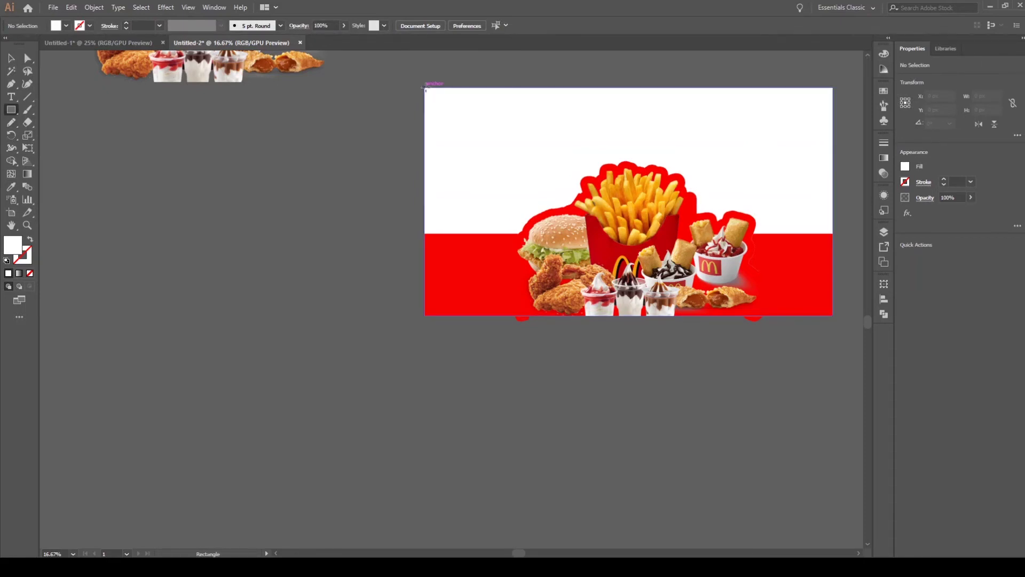
{"action": "left_click_drag", "start_coordinate": [425, 88], "coordinate": [833, 317]}
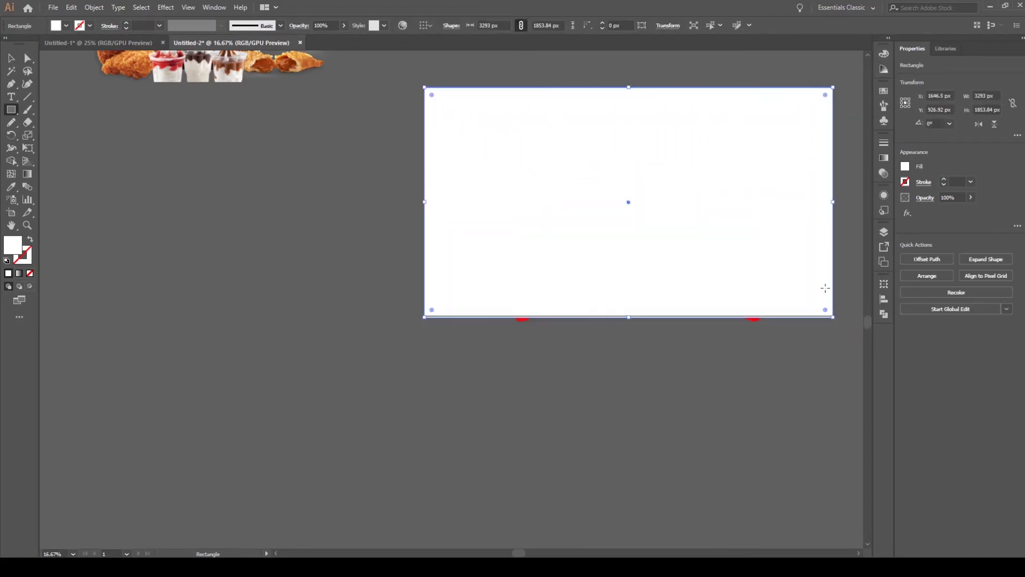
{"action": "key", "text": "a"}
{"action": "key", "text": "m"}
{"action": "key", "text": "ctrl+shift+bracketleft"}
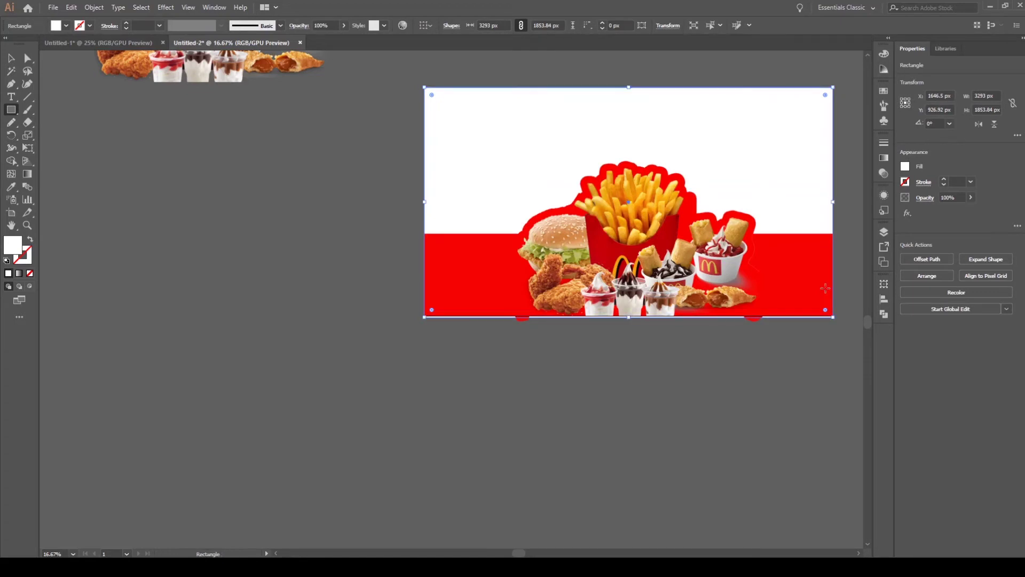
{"action": "key", "text": "ctrl+shift+a"}
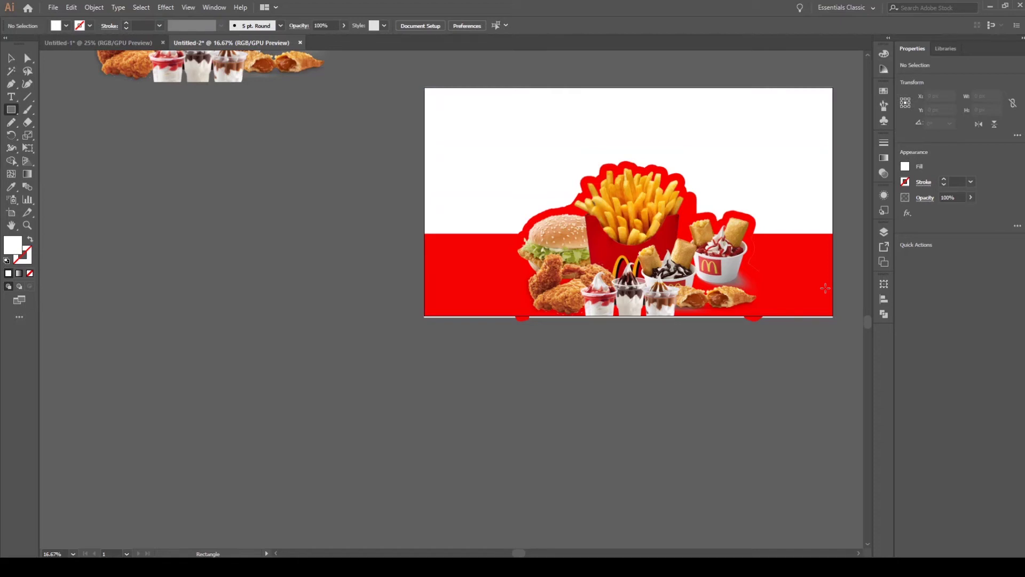
- Examine the outlined food composition, especially the red overhang along the artboard's lower edge
{"action": "key", "text": "v"}
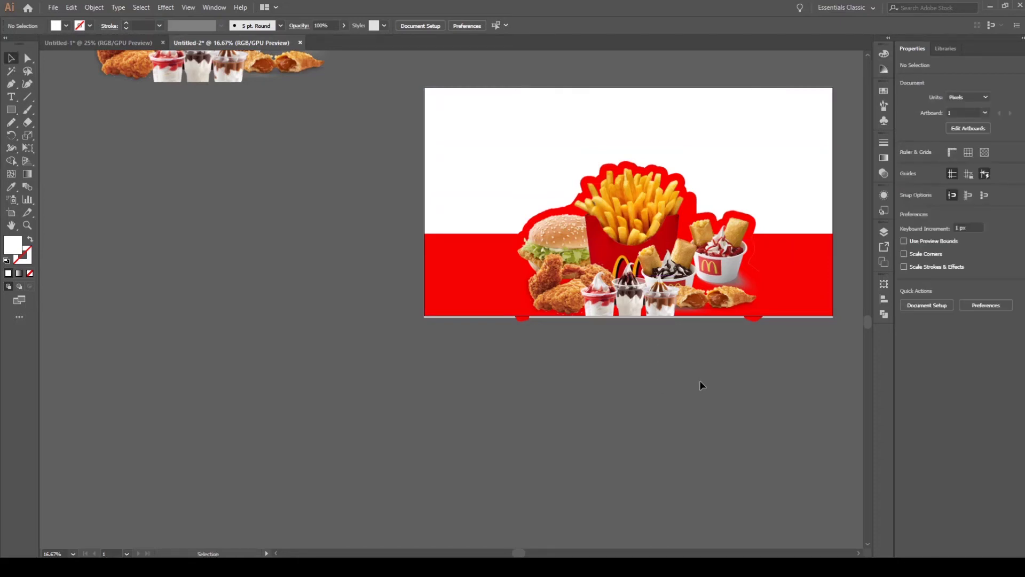
{"action": "left_click_drag", "start_coordinate": [699, 382], "coordinate": [685, 410]}
{"action": "scroll", "coordinate": [778, 383], "scroll_direction": "up", "scroll_amount": 4}
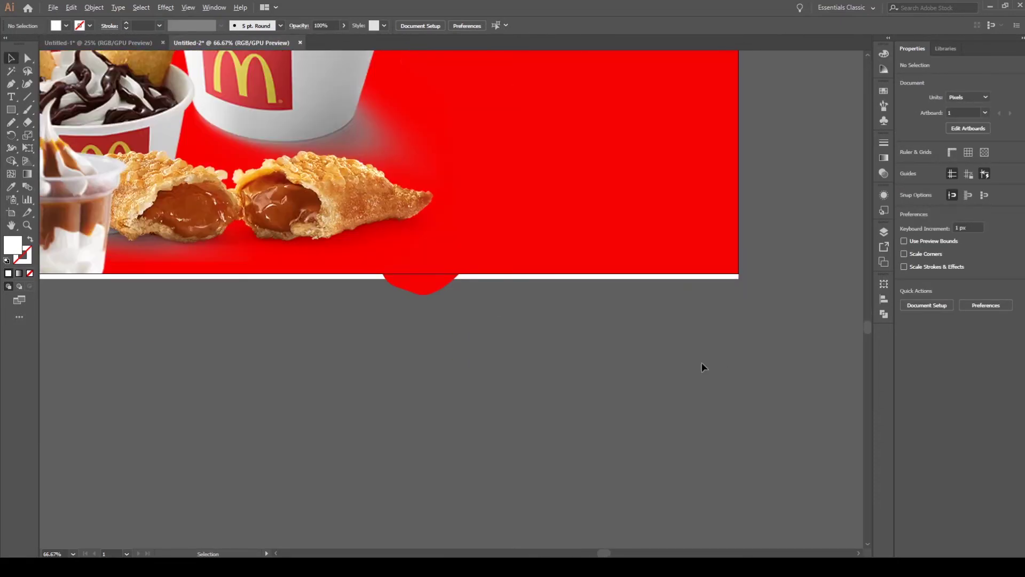
{"action": "left_click_drag", "start_coordinate": [441, 257], "coordinate": [783, 403]}
{"action": "scroll", "coordinate": [694, 320], "scroll_direction": "down", "scroll_amount": 2}
{"action": "scroll", "coordinate": [663, 266], "scroll_direction": "up", "scroll_amount": 8}
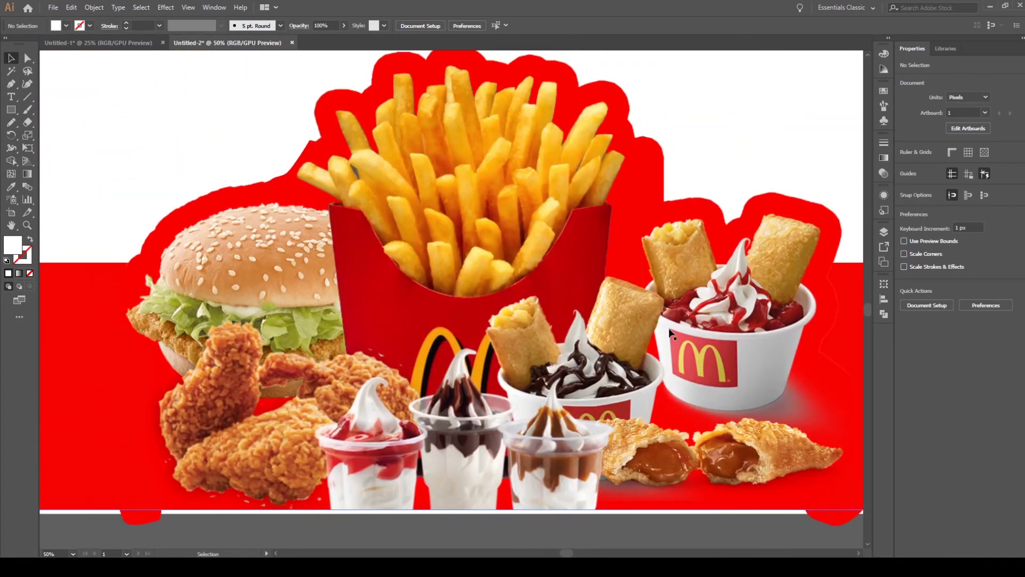
{"action": "scroll", "coordinate": [664, 266], "scroll_direction": "down", "scroll_amount": 10}
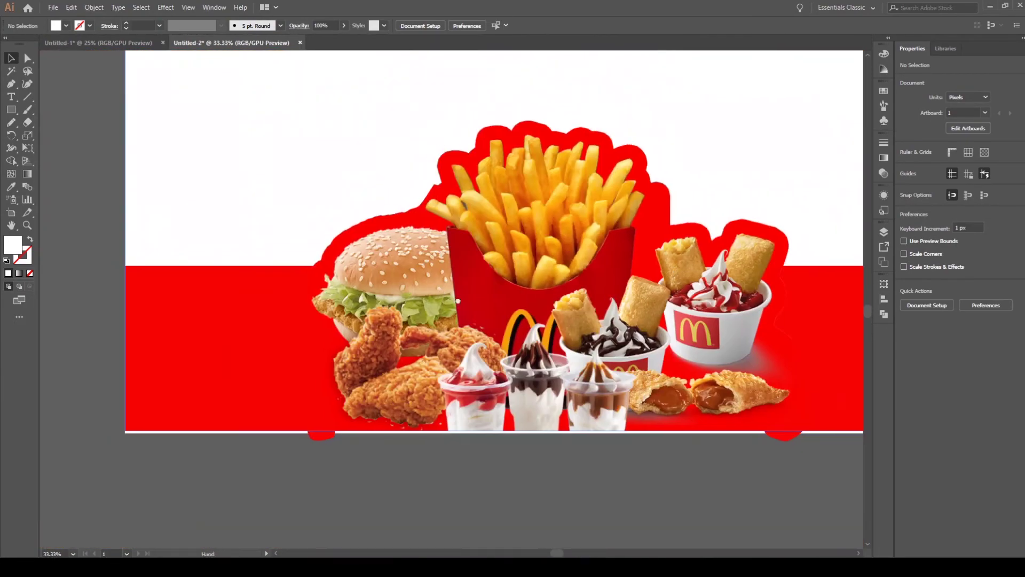
{"action": "scroll", "coordinate": [614, 321], "scroll_direction": "down", "scroll_amount": 2}
{"action": "left_click_drag", "start_coordinate": [478, 211], "coordinate": [524, 324]}
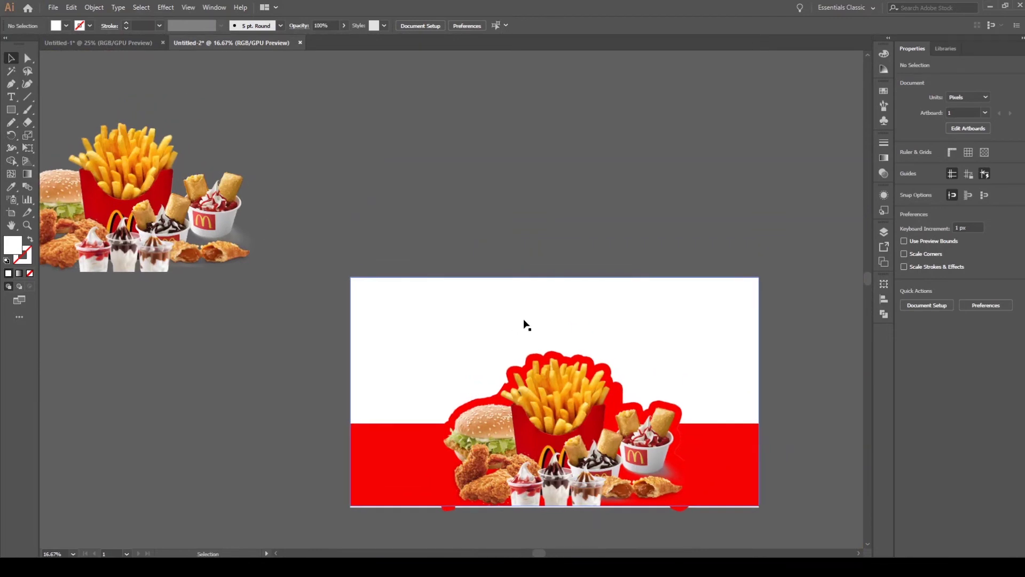
{"action": "left_click_drag", "start_coordinate": [641, 299], "coordinate": [623, 275]}
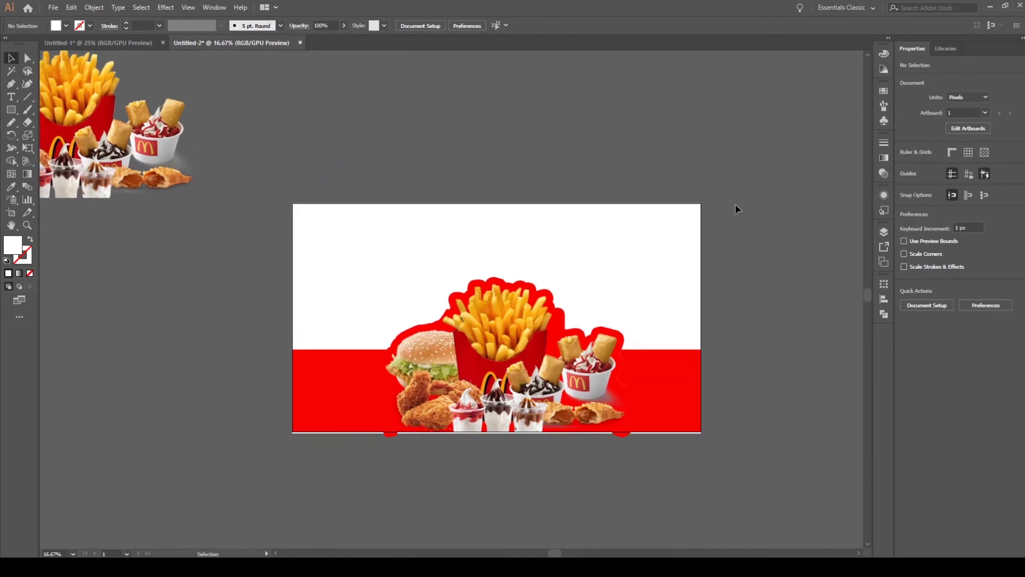
{"action": "scroll", "coordinate": [735, 208], "scroll_direction": "down", "scroll_amount": 1}
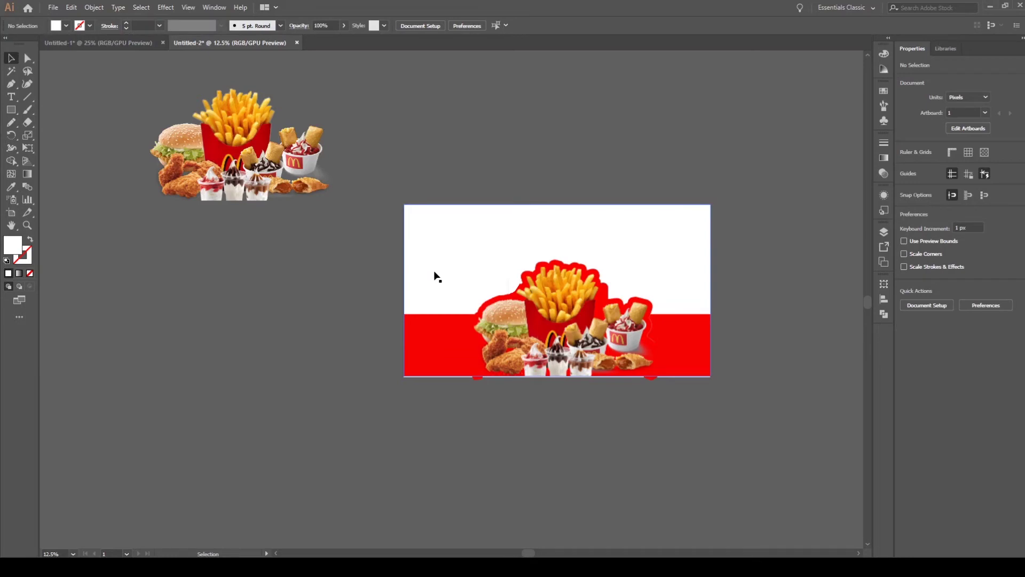
- Place the mcdonalds_PNG2.png logo in the artboard's upper-right area at about 607 × 485 px and embed it
{"action": "left_click_drag", "start_coordinate": [573, 128], "coordinate": [299, 251]}
{"action": "left_click_drag", "start_coordinate": [283, 367], "coordinate": [647, 232]}
{"action": "scroll", "coordinate": [647, 224], "scroll_direction": "up", "scroll_amount": 3}
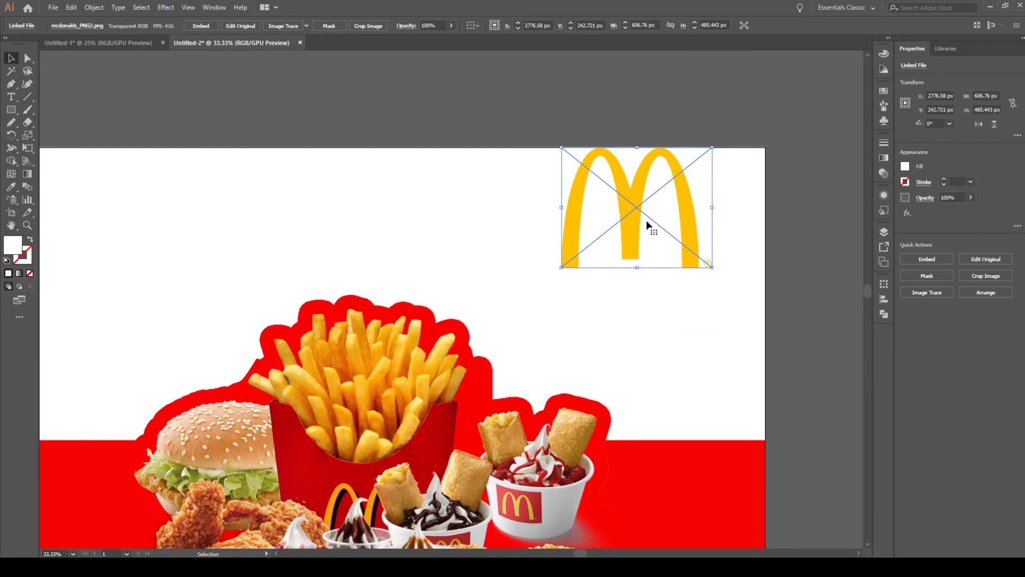
{"action": "left_click", "coordinate": [201, 26]}
- Scale the golden arches logo down to about 395 × 316 px, move it into the artboard's upper-right corner, and deselect it
{"action": "left_click_drag", "start_coordinate": [759, 178], "coordinate": [643, 178]}
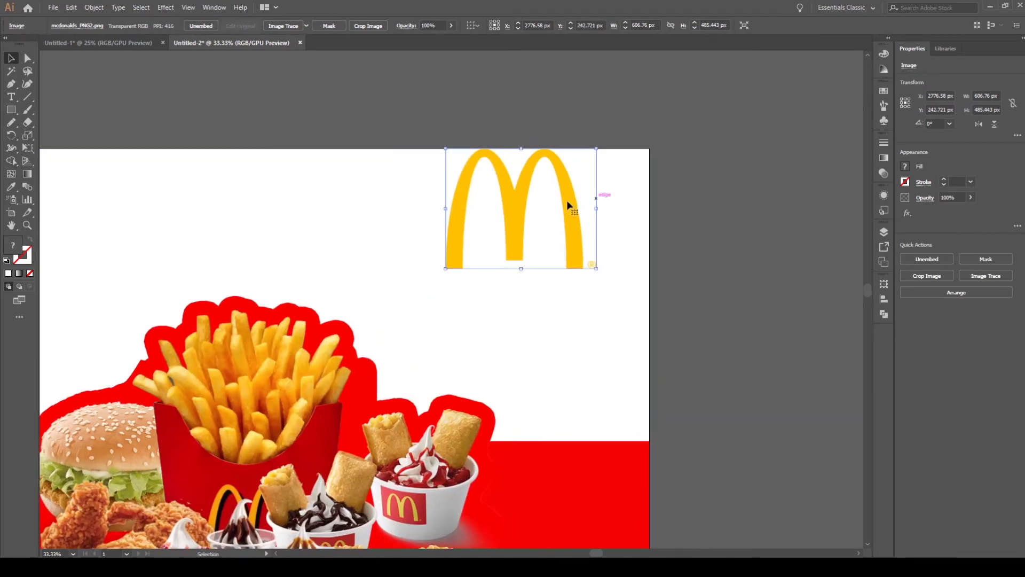
{"action": "left_click_drag", "start_coordinate": [527, 200], "coordinate": [565, 225]}
{"action": "left_click_drag", "start_coordinate": [636, 174], "coordinate": [580, 213]}
{"action": "left_click_drag", "start_coordinate": [550, 258], "coordinate": [593, 223]}
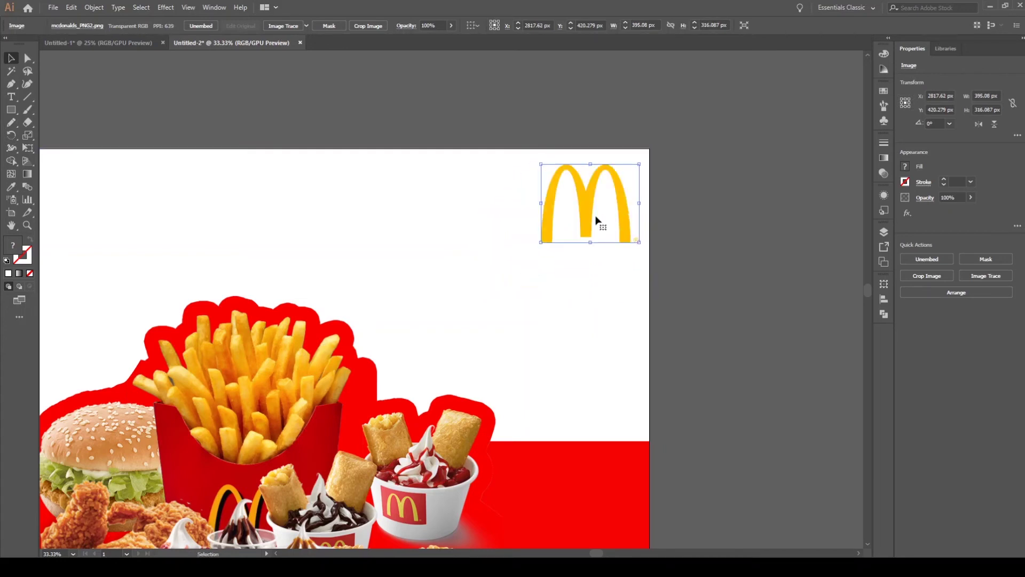
{"action": "left_click", "coordinate": [650, 216]}
- Draw a circle about 575 px in diameter centred on the golden arches logo and send it backward behind the logo
{"action": "key", "text": "l"}
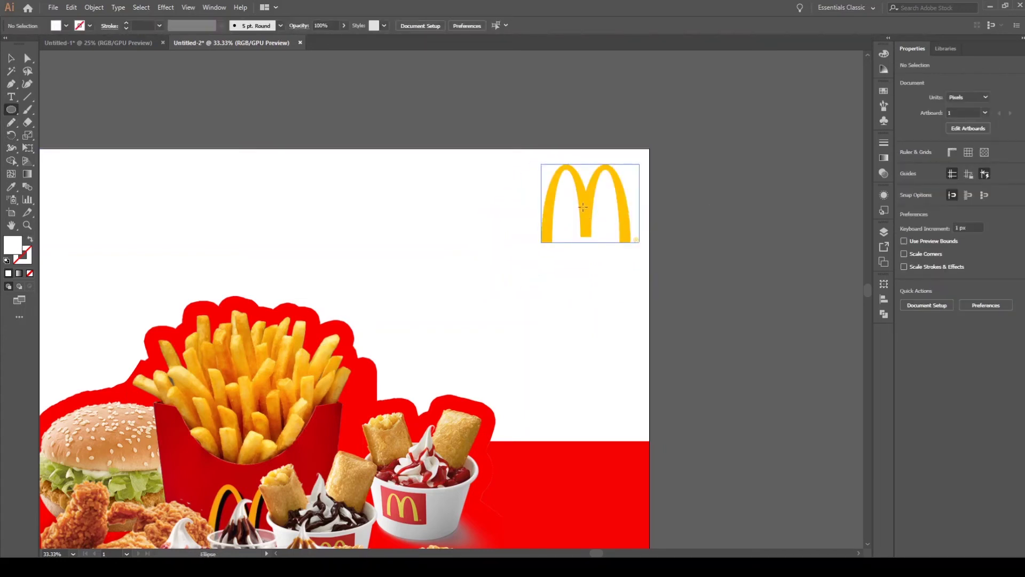
{"action": "left_click_drag", "start_coordinate": [583, 203], "coordinate": [655, 269]}
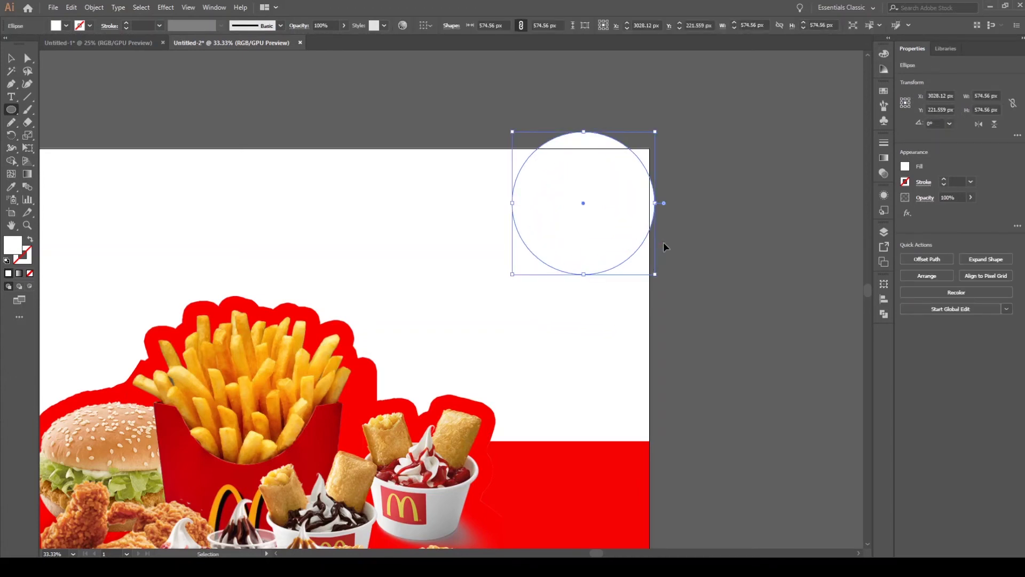
{"action": "key", "text": "ctrl+p"}
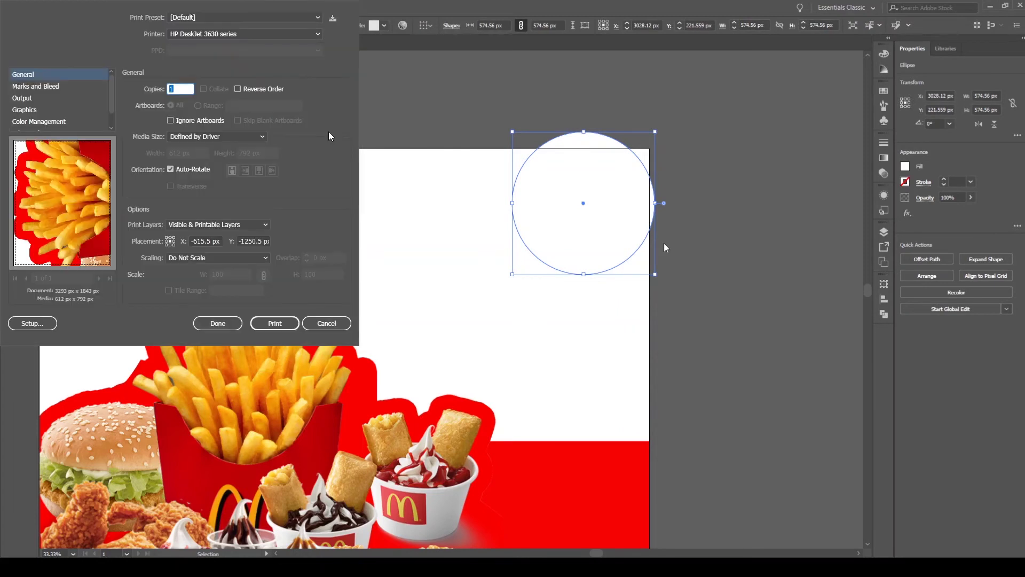
{"action": "left_click", "coordinate": [327, 323]}
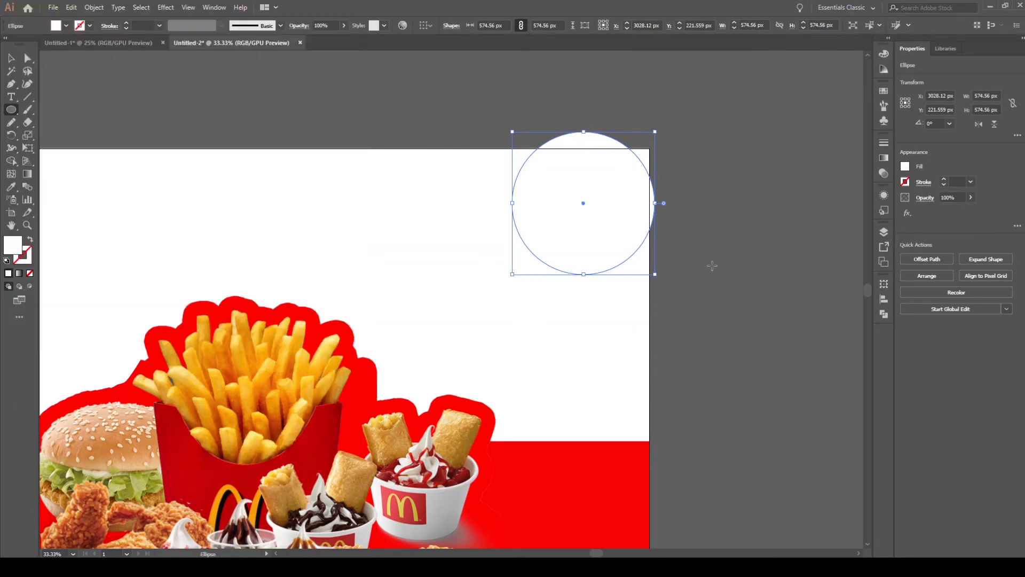
{"action": "key", "text": "ctrl+["}
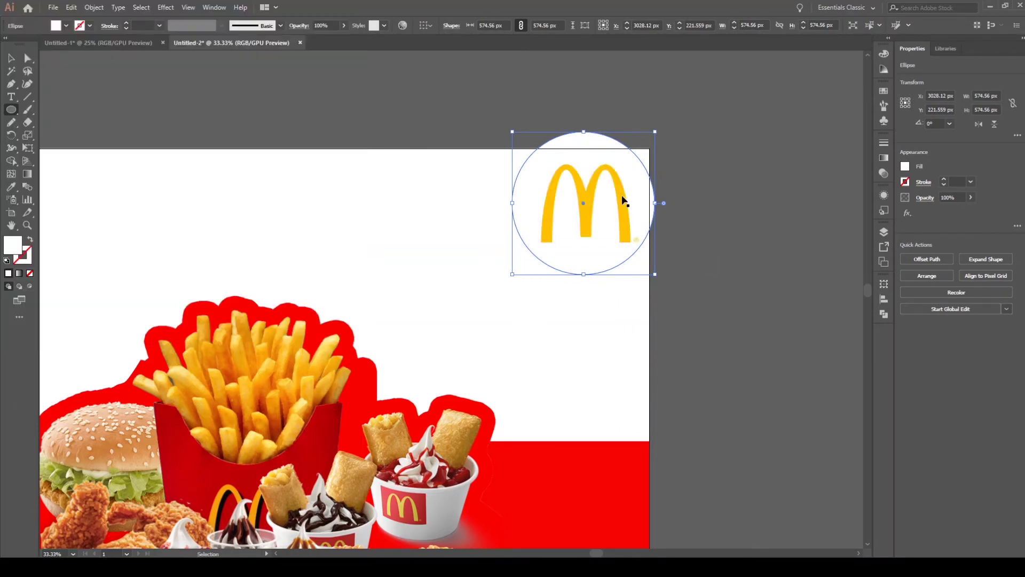
- Try to sample the banner's red band with the Eyedropper as the circle's fill
{"action": "key", "text": "i"}
{"action": "left_click", "coordinate": [585, 454]}
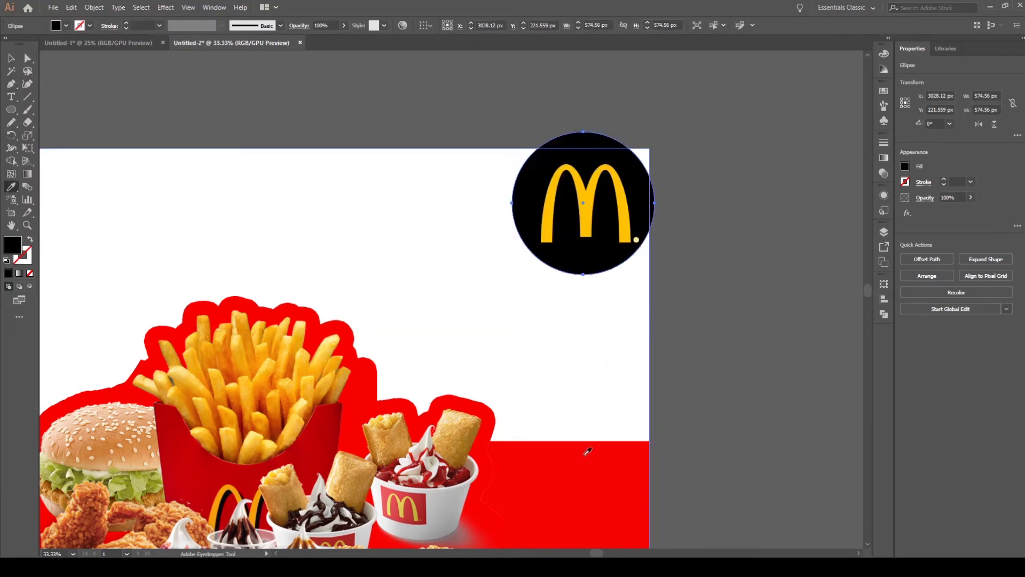
{"action": "scroll", "coordinate": [618, 470], "scroll_direction": "down", "scroll_amount": 3}
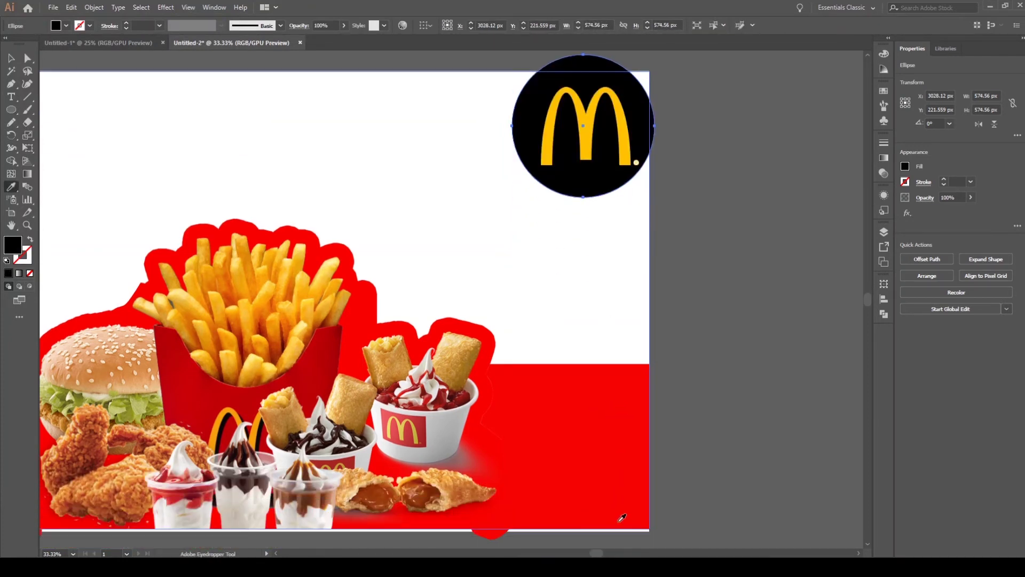
- Fill the circle behind the logo with red (f90000) and deselect it
{"action": "double_click", "coordinate": [19, 246]}
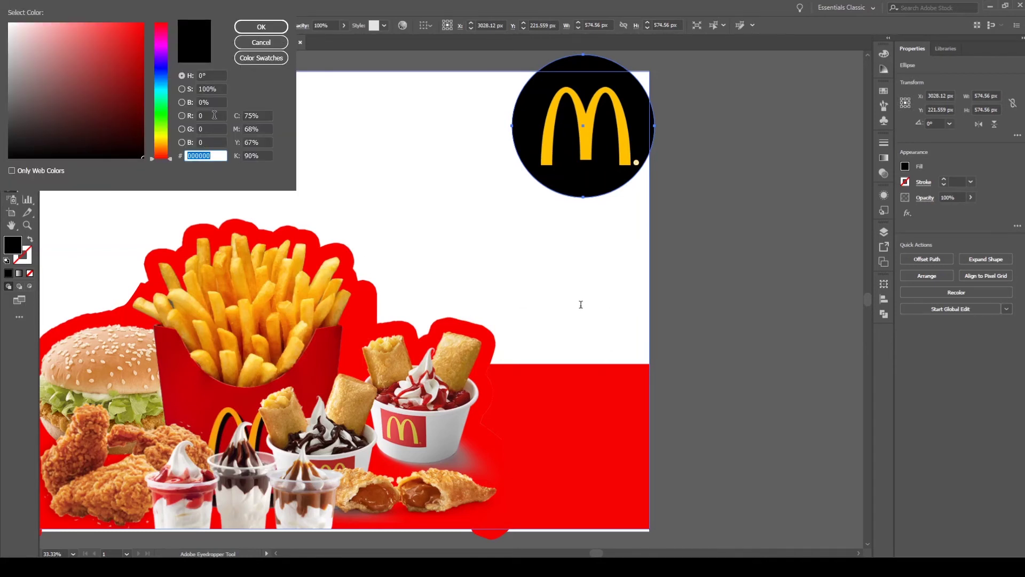
{"action": "type", "text": "f90000"}
{"action": "key", "text": "Return"}
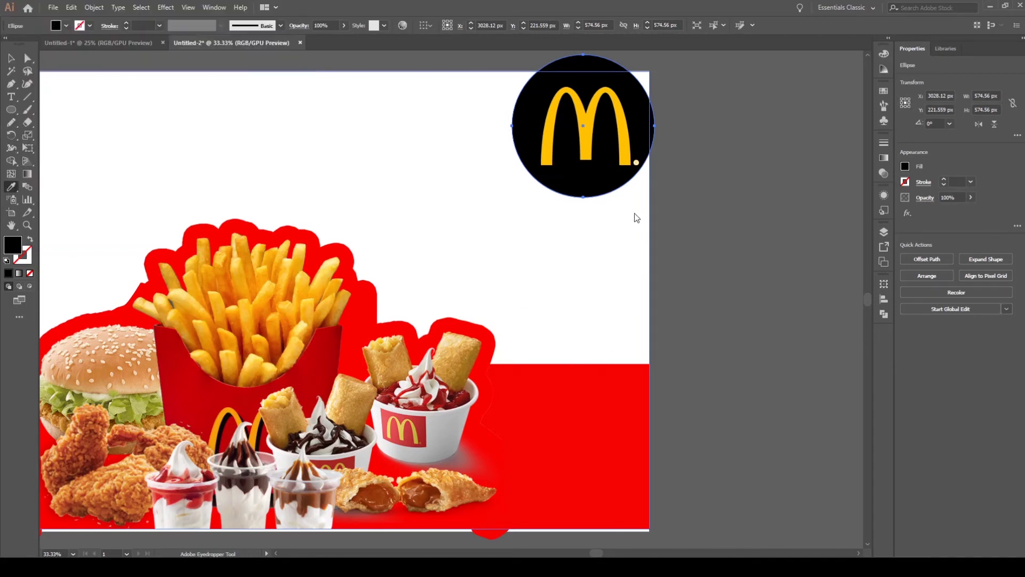
{"action": "key", "text": "v"}
{"action": "left_click", "coordinate": [674, 235]}
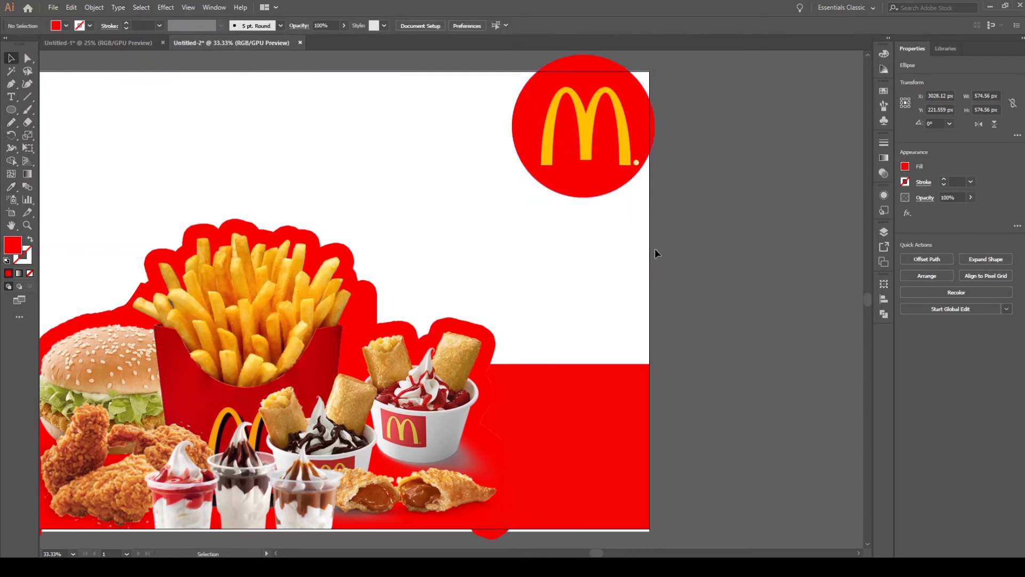
- Scale the red circle and arches together to about 328 px wide and move them into the artboard's upper-right corner
{"action": "left_click", "coordinate": [615, 115]}
{"action": "left_click", "coordinate": [654, 93]}
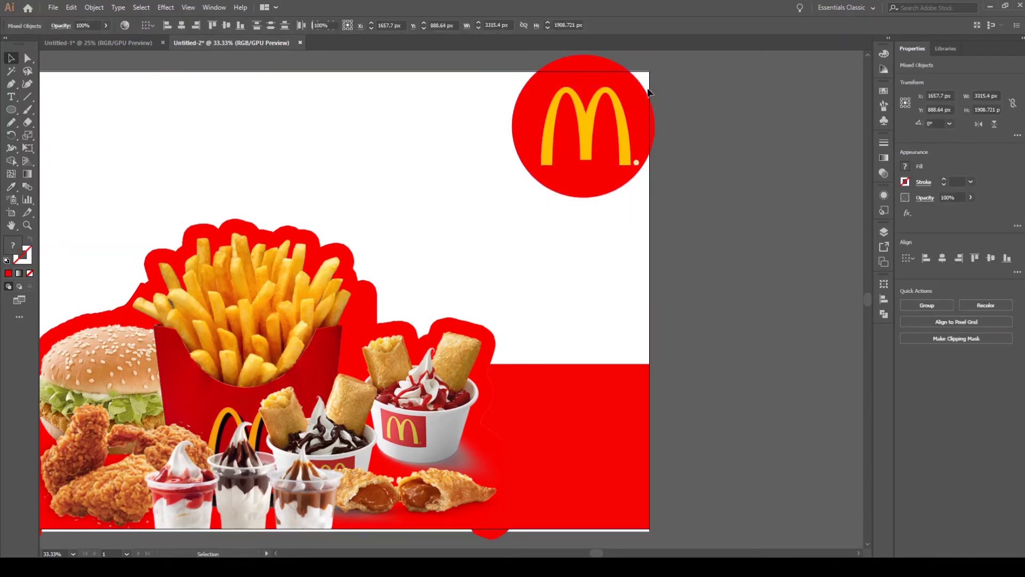
{"action": "left_click", "coordinate": [592, 65]}
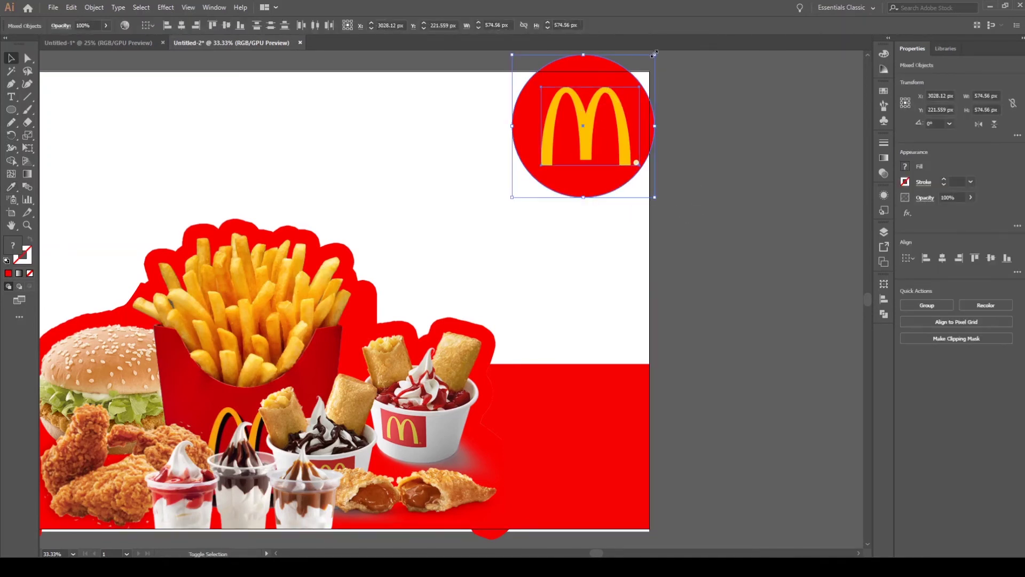
{"action": "left_click_drag", "start_coordinate": [654, 55], "coordinate": [588, 98]}
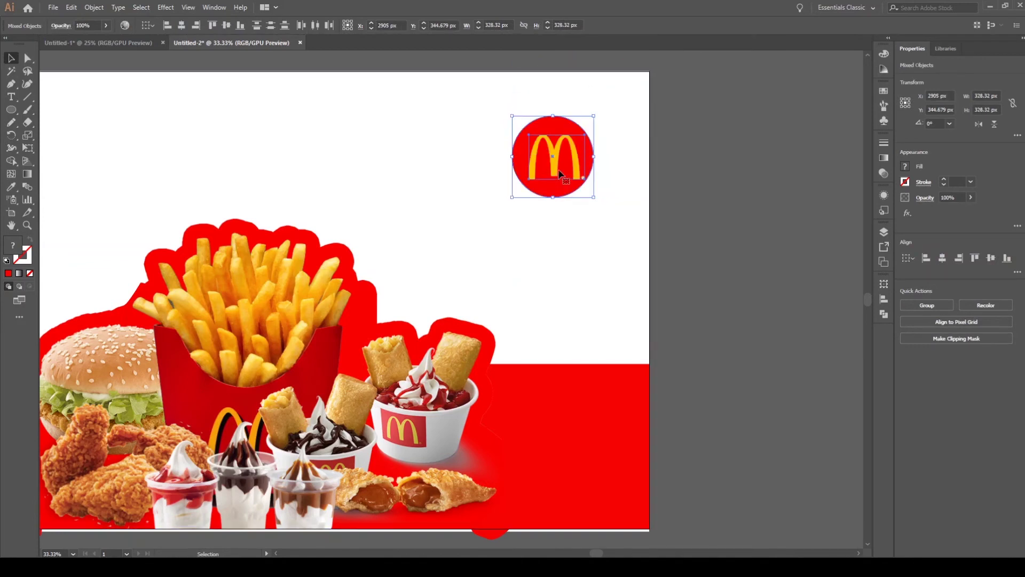
{"action": "left_click_drag", "start_coordinate": [570, 164], "coordinate": [595, 134]}
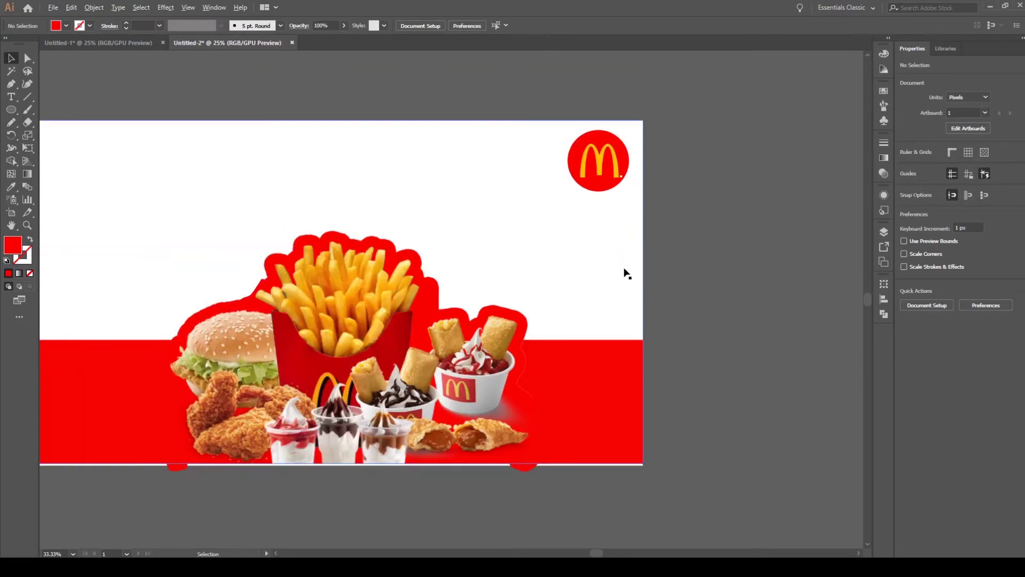
{"action": "scroll", "coordinate": [517, 297], "scroll_direction": "left", "scroll_amount": 3}
{"action": "left_click_drag", "start_coordinate": [767, 479], "coordinate": [236, 235]}
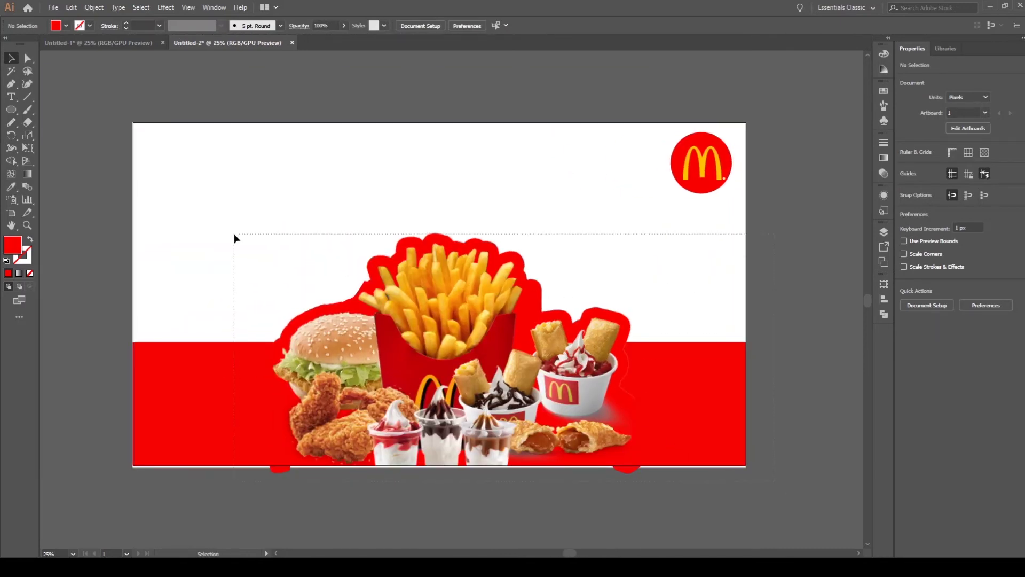
{"action": "left_click", "coordinate": [737, 225]}
{"action": "scroll", "coordinate": [379, 252], "scroll_direction": "down", "scroll_amount": 2}
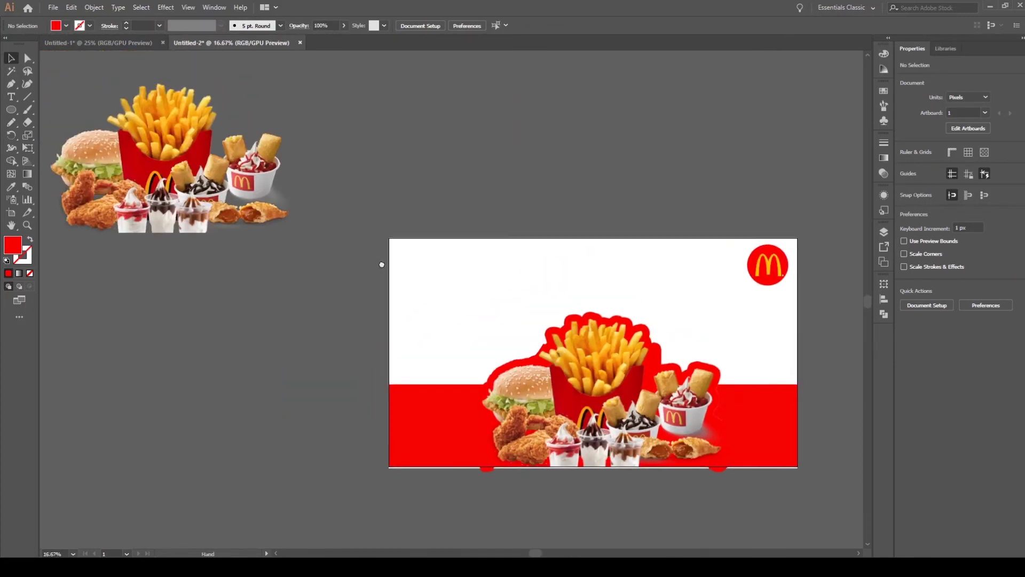
- Select the "GRAND HAPPINESS" title in the Untitled-1 document, and return to the Untitled-2 document
{"action": "left_click", "coordinate": [114, 44]}
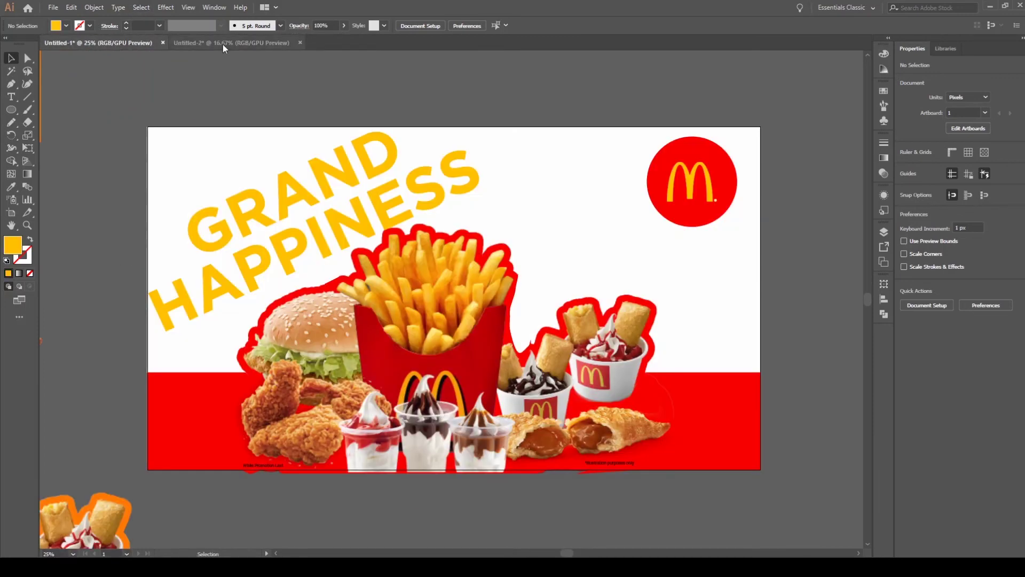
{"action": "left_click", "coordinate": [222, 44]}
{"action": "key", "text": "ctrl+Tab"}
{"action": "left_click", "coordinate": [320, 181]}
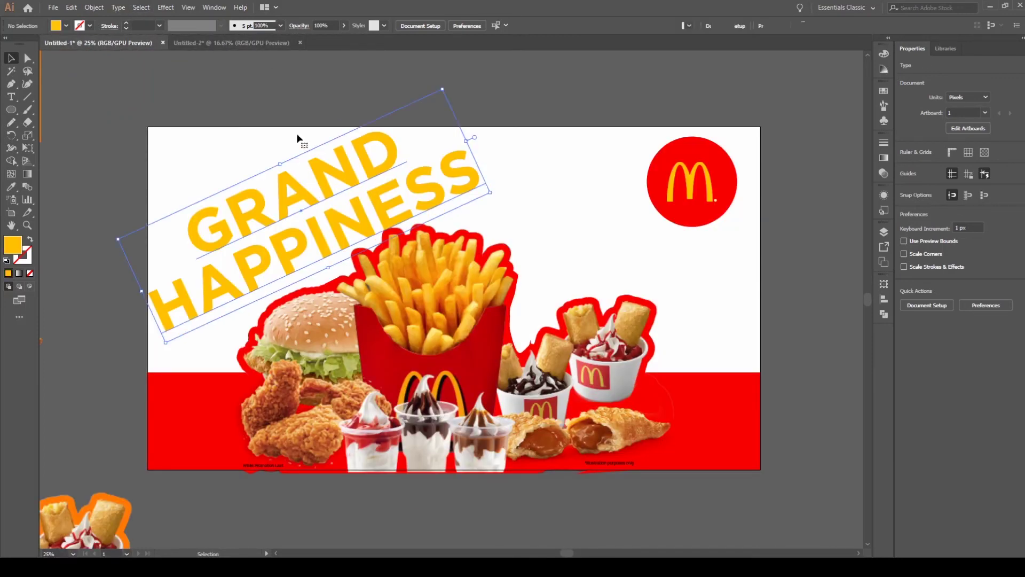
{"action": "left_click", "coordinate": [231, 42]}
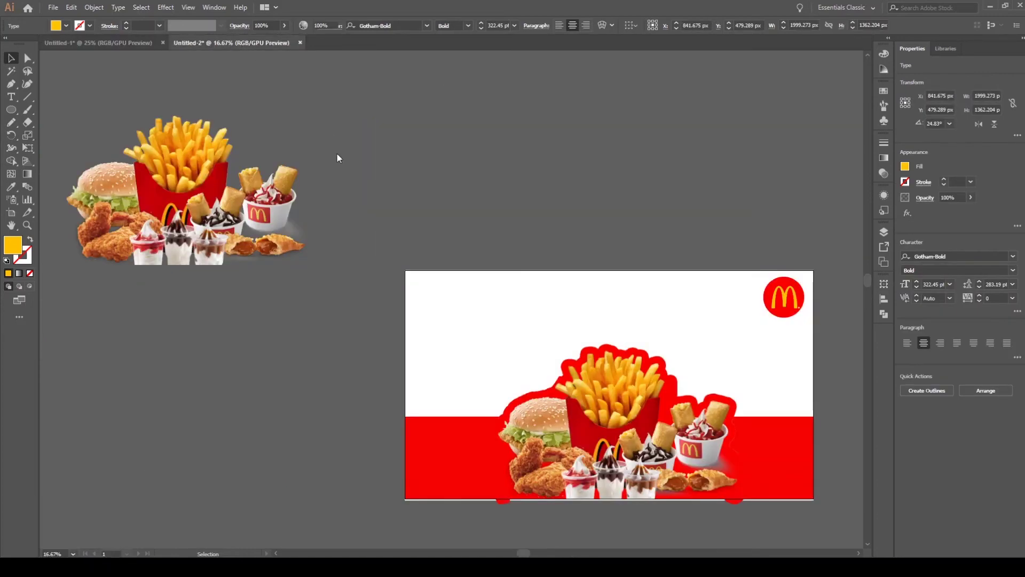
{"action": "left_click_drag", "start_coordinate": [496, 371], "coordinate": [365, 234]}
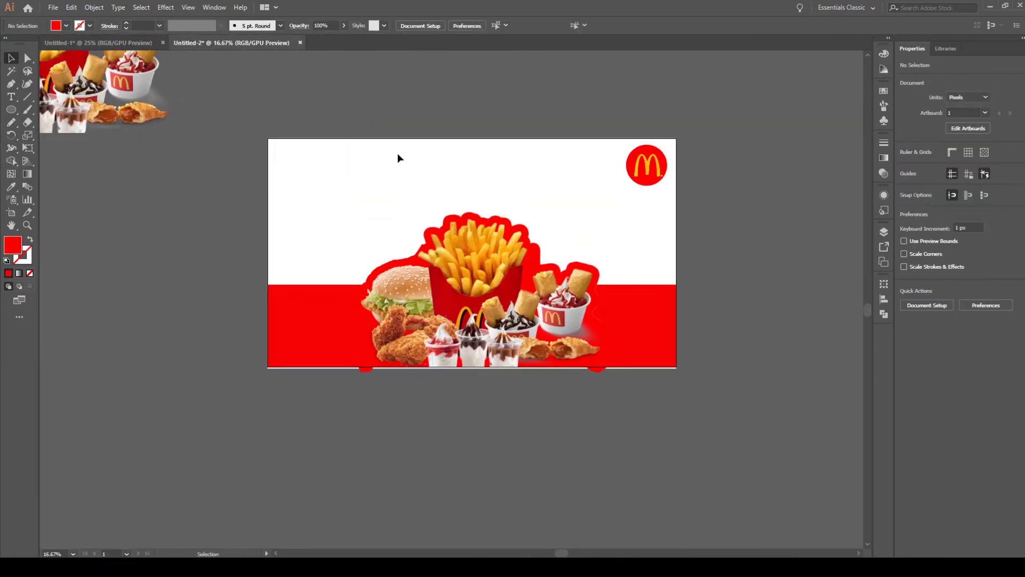
- Add the two-line text "GRAND HAPPINESS" above the artboard and enlarge it to about 583 px wide
{"action": "key", "text": "t"}
{"action": "left_click", "coordinate": [362, 98]}
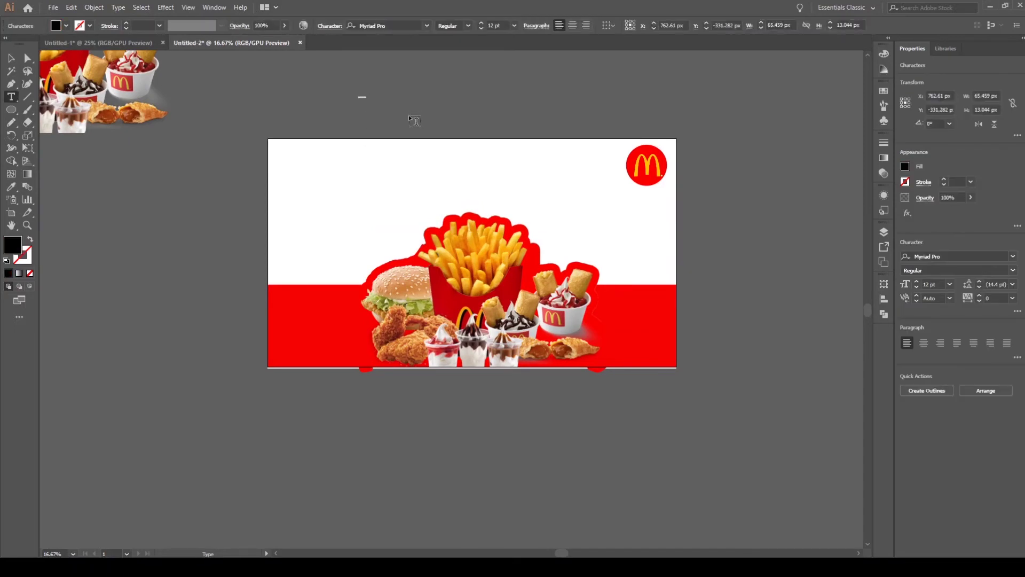
{"action": "type", "text": "Hood food"}
{"action": "key", "text": "Escape"}
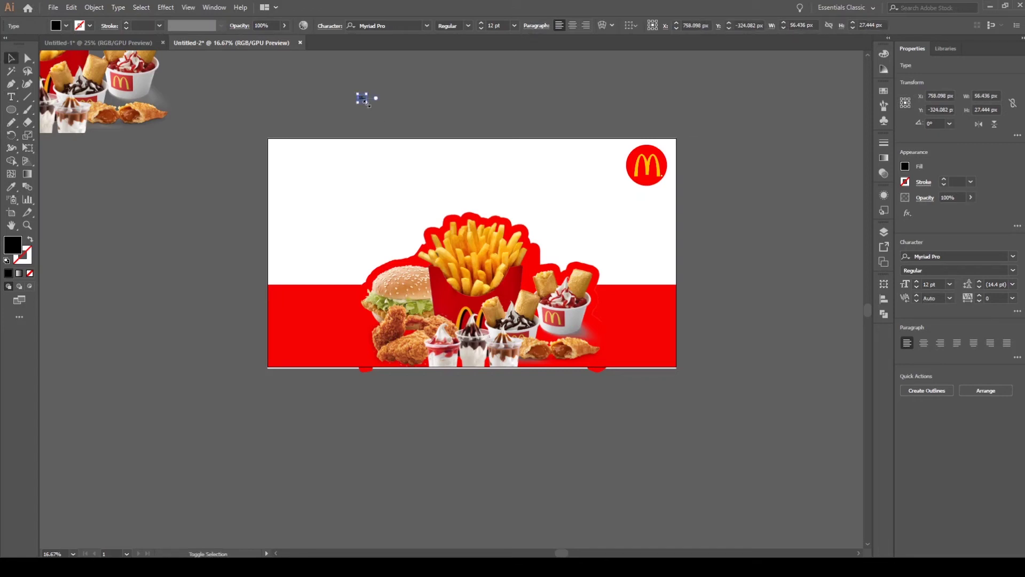
{"action": "left_click_drag", "start_coordinate": [366, 102], "coordinate": [508, 169]}
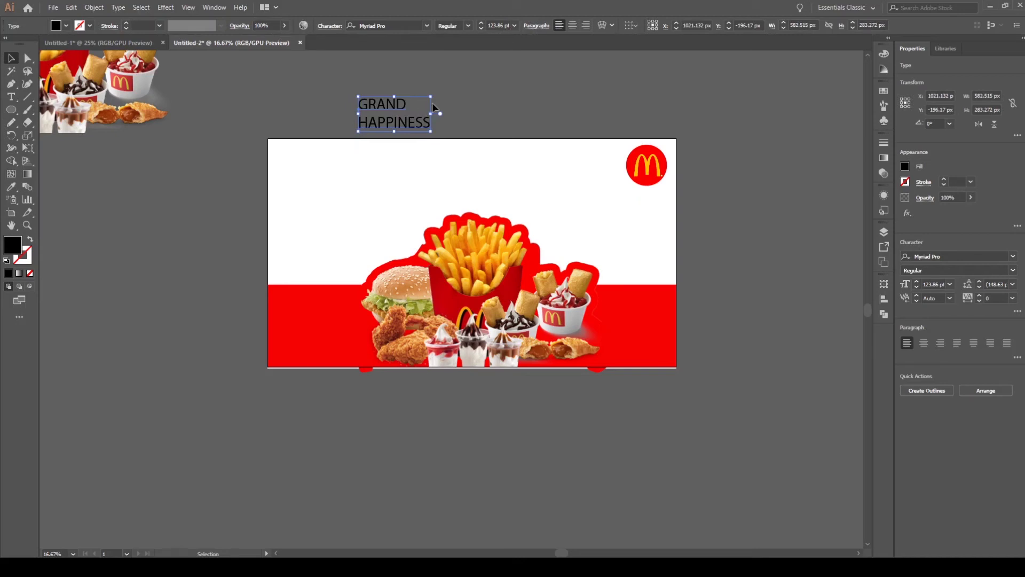
- Centre-align the title, set its font to Gotham-Bold and scale it up to about 2140 px wide
{"action": "left_click", "coordinate": [571, 26]}
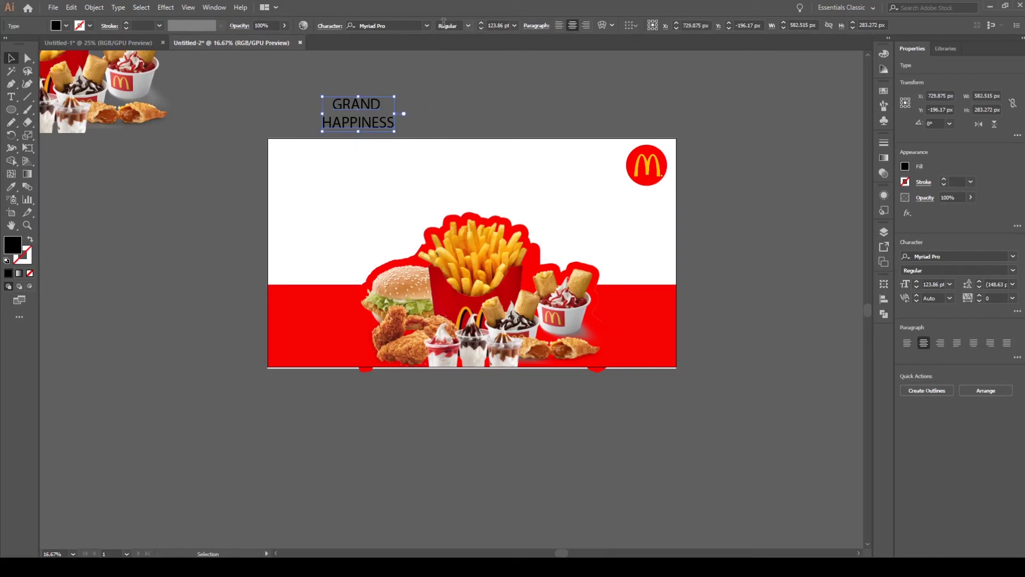
{"action": "left_click", "coordinate": [428, 27]}
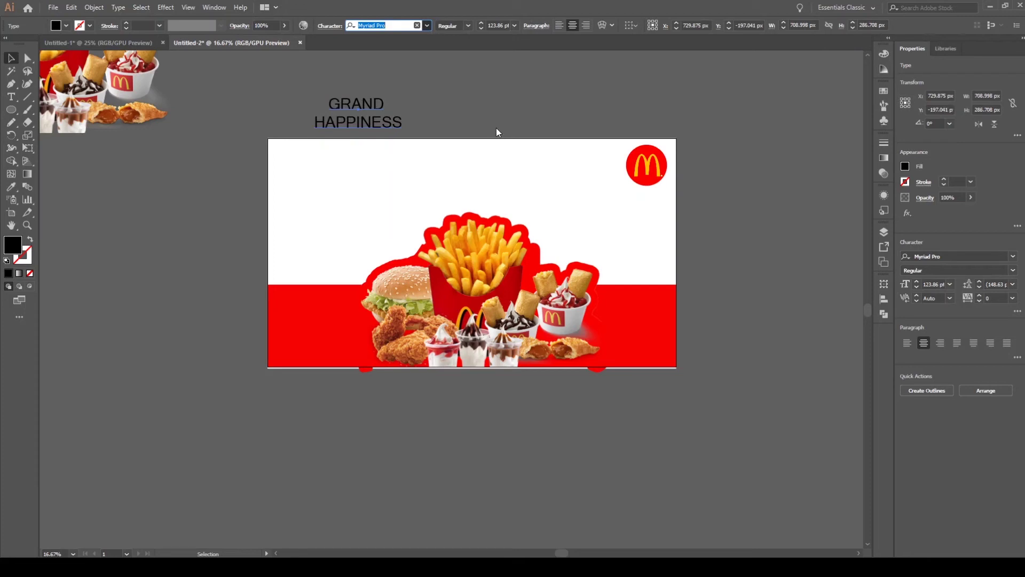
{"action": "left_click", "coordinate": [392, 76]}
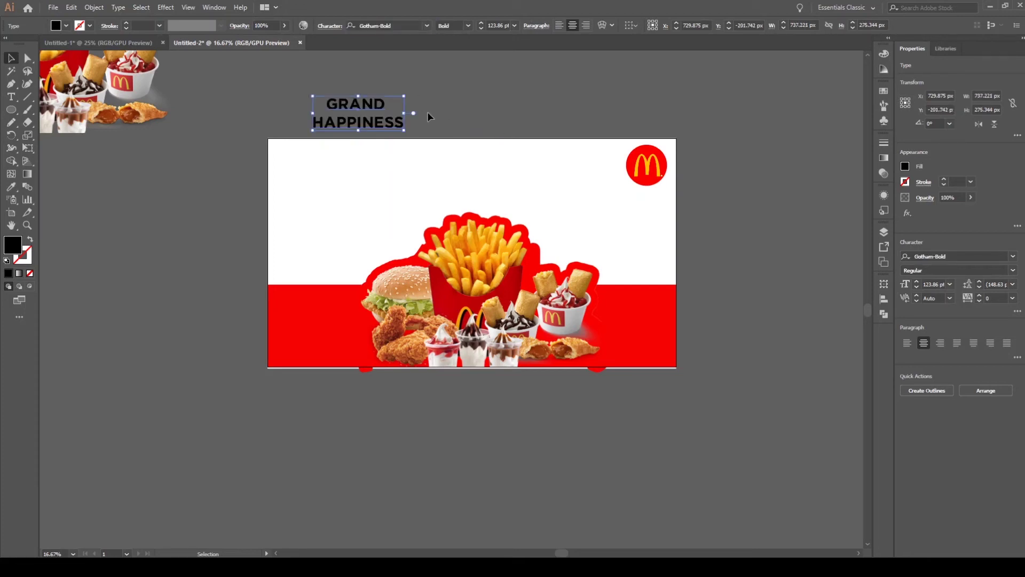
{"action": "left_click_drag", "start_coordinate": [404, 130], "coordinate": [579, 195]}
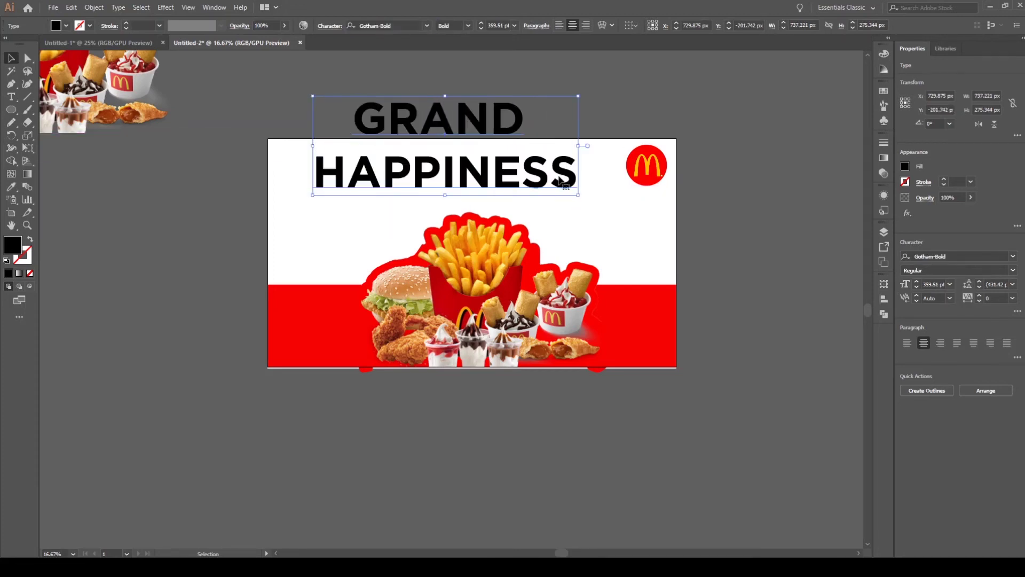
- Tighten the title's leading to 335 pt and deselect the text
{"action": "left_click", "coordinate": [980, 287]}
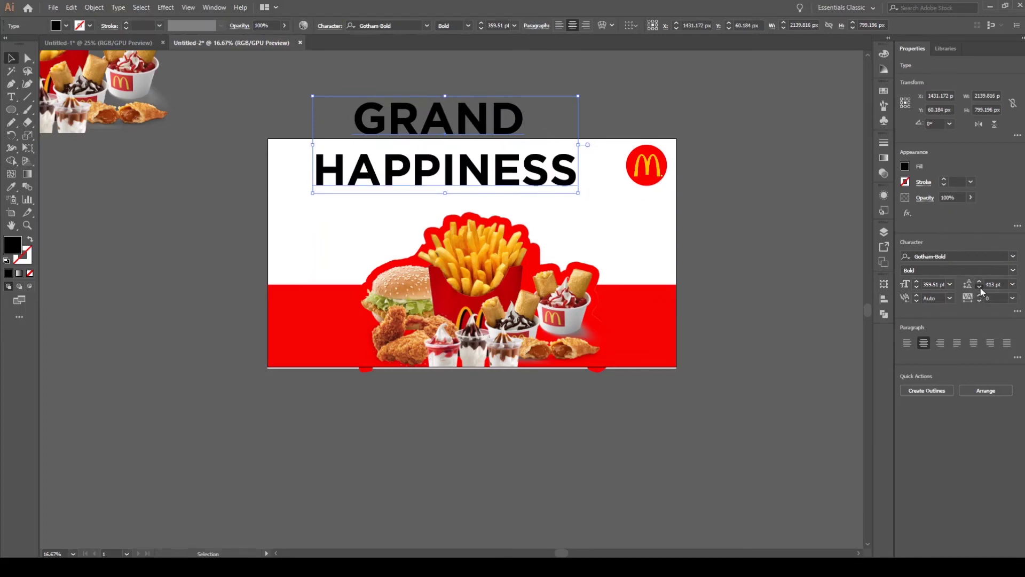
{"action": "left_click", "coordinate": [980, 287]}
{"action": "left_click", "coordinate": [980, 287]}
{"action": "left_click", "coordinate": [980, 288]}
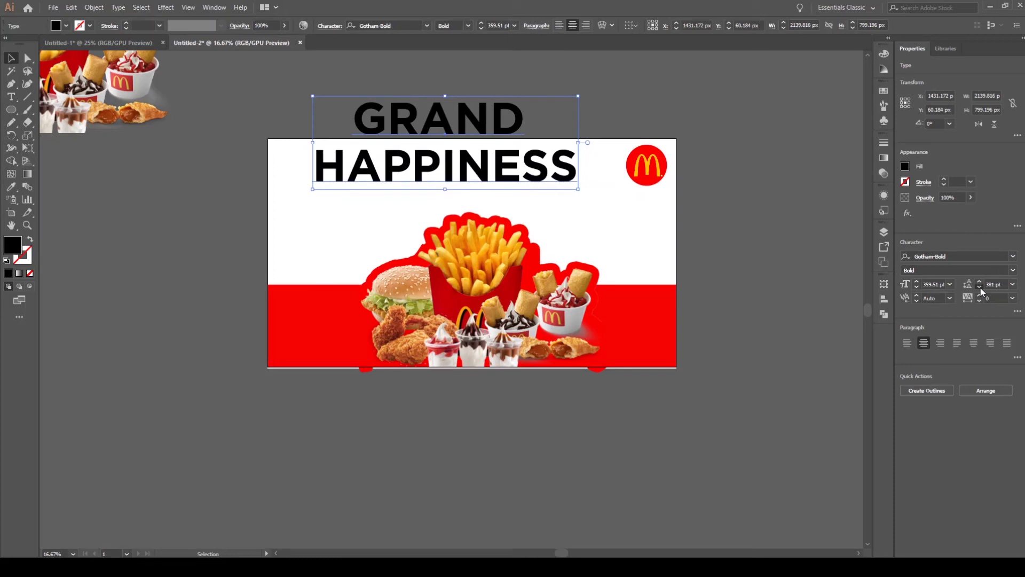
{"action": "left_click", "coordinate": [980, 288]}
{"action": "left_click", "coordinate": [980, 287]}
{"action": "left_click", "coordinate": [980, 287]}
{"action": "left_click", "coordinate": [980, 288]}
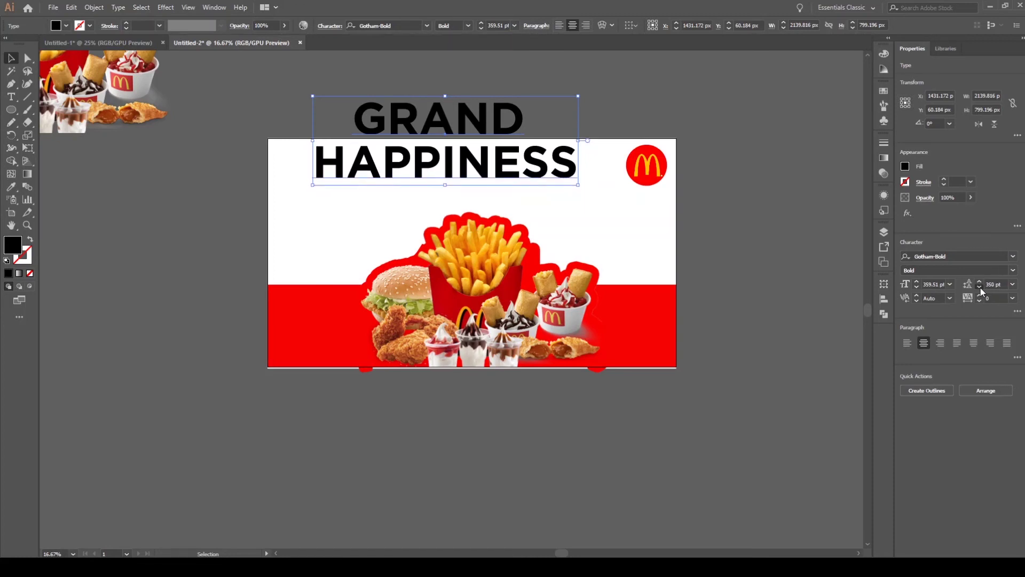
{"action": "left_click", "coordinate": [980, 287]}
{"action": "left_click", "coordinate": [980, 288]}
{"action": "left_click", "coordinate": [716, 165]}
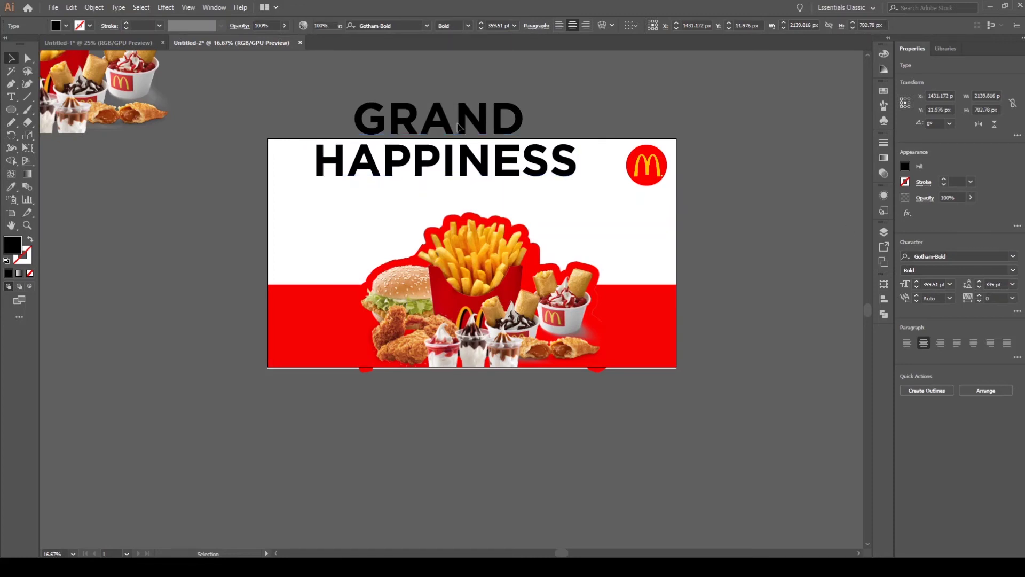
- Copy the yellow fill code (ffc200) from the title in Untitled-1 and apply it to the title in Untitled-2
{"action": "left_click", "coordinate": [458, 127]}
{"action": "left_click", "coordinate": [90, 43]}
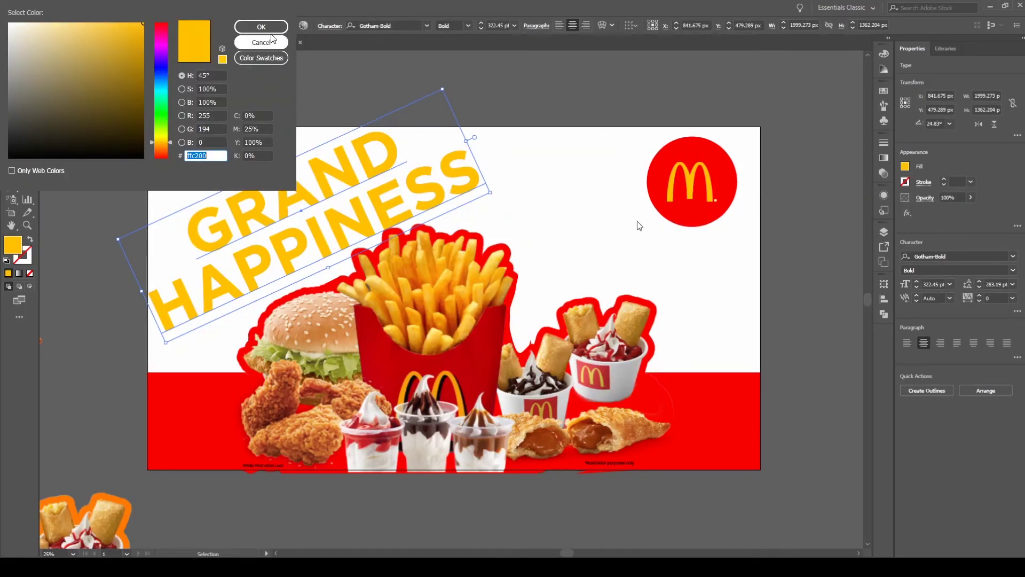
{"action": "left_click", "coordinate": [271, 40]}
{"action": "left_click", "coordinate": [242, 44]}
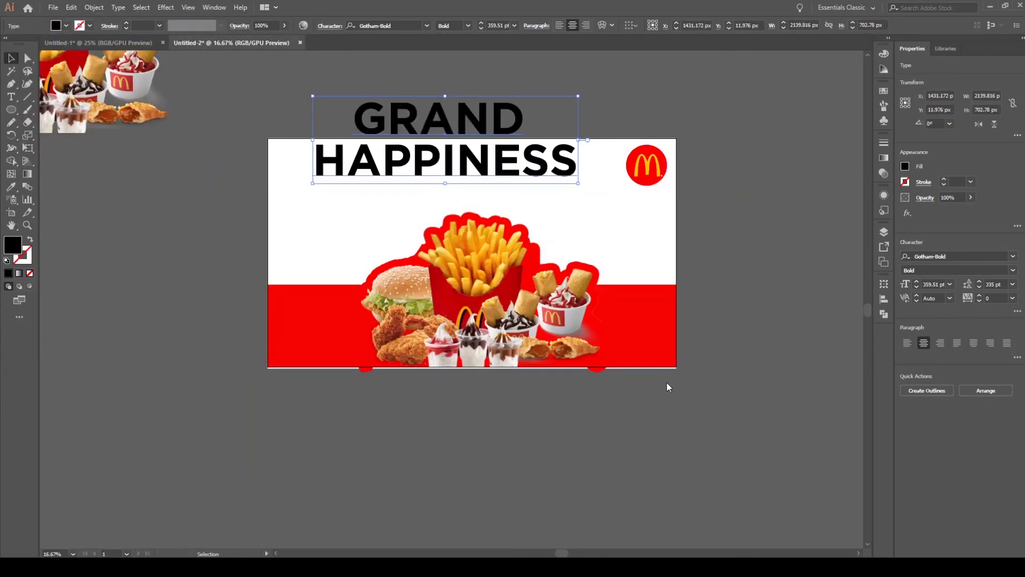
{"action": "key", "text": "Return"}
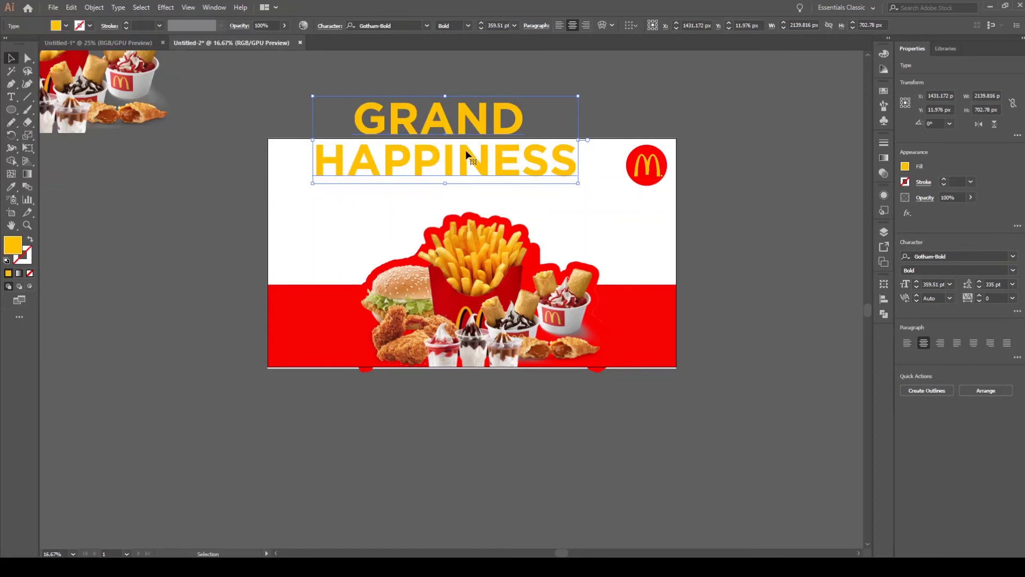
- Rotate the title about 22° and move it into the artboard's upper-left area above the food, leaving it deselected
{"action": "left_click_drag", "start_coordinate": [582, 92], "coordinate": [602, 163]}
{"action": "left_click_drag", "start_coordinate": [463, 262], "coordinate": [441, 328]}
{"action": "left_click", "coordinate": [440, 327]}
{"action": "left_click_drag", "start_coordinate": [555, 319], "coordinate": [418, 181]}
{"action": "left_click", "coordinate": [590, 166]}
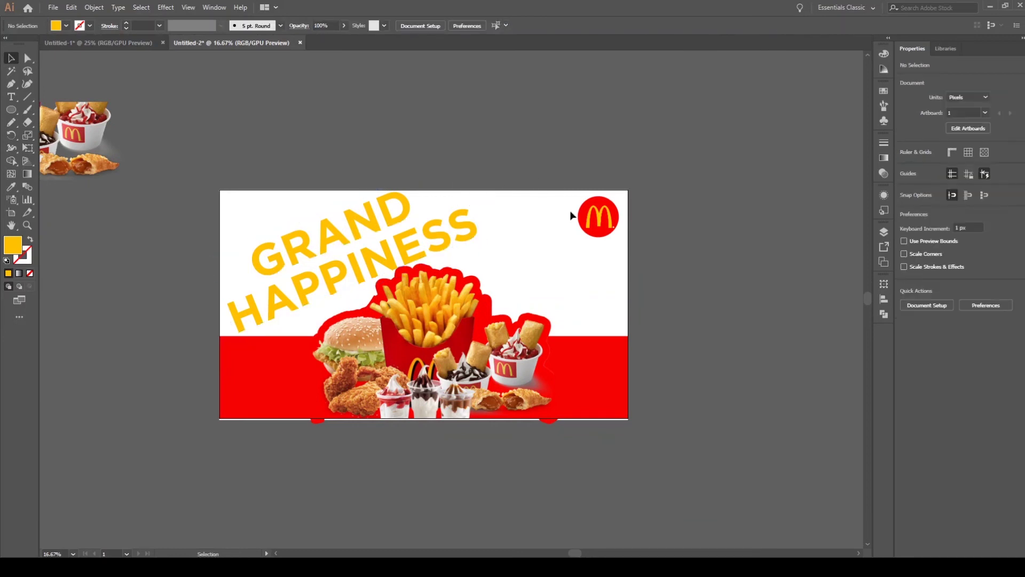
- Reduce the title's tracking to -40, shift the title slightly left and deselect it
{"action": "scroll", "coordinate": [526, 265], "scroll_direction": "up", "scroll_amount": 2}
{"action": "scroll", "coordinate": [525, 266], "scroll_direction": "down", "scroll_amount": 1}
{"action": "left_click_drag", "start_coordinate": [384, 287], "coordinate": [461, 304]}
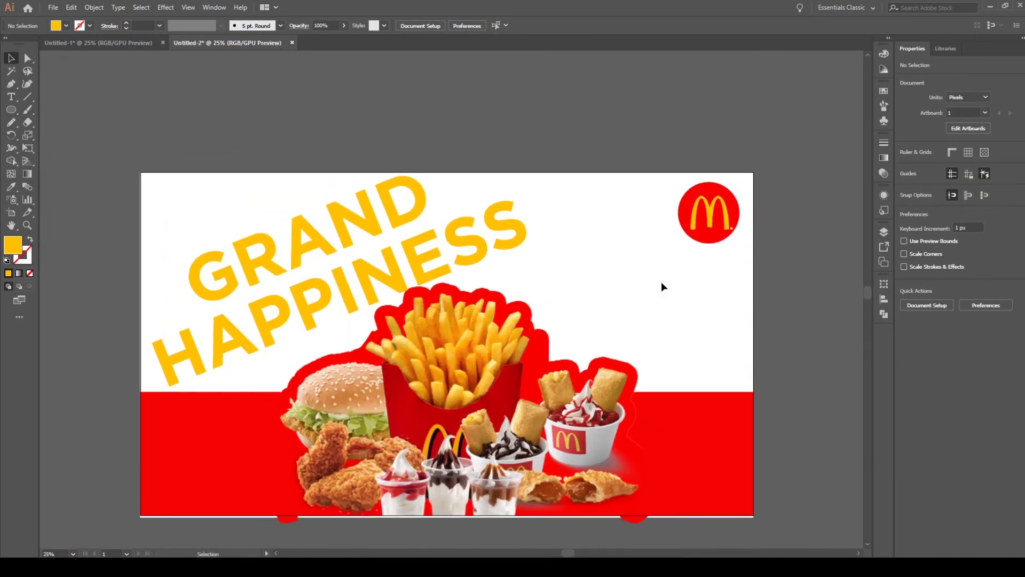
{"action": "left_click_drag", "start_coordinate": [370, 240], "coordinate": [370, 241]}
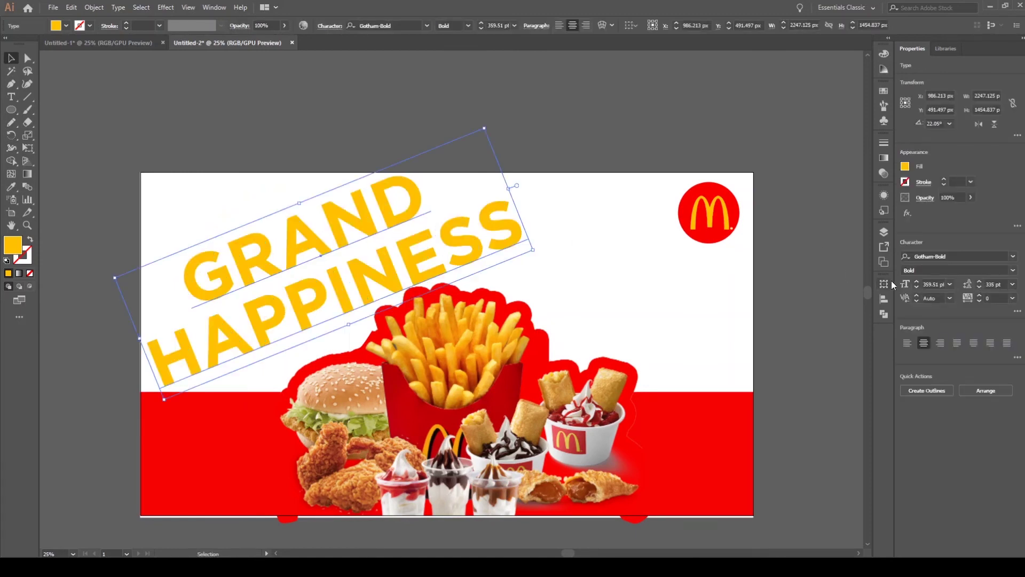
{"action": "left_click", "coordinate": [980, 301]}
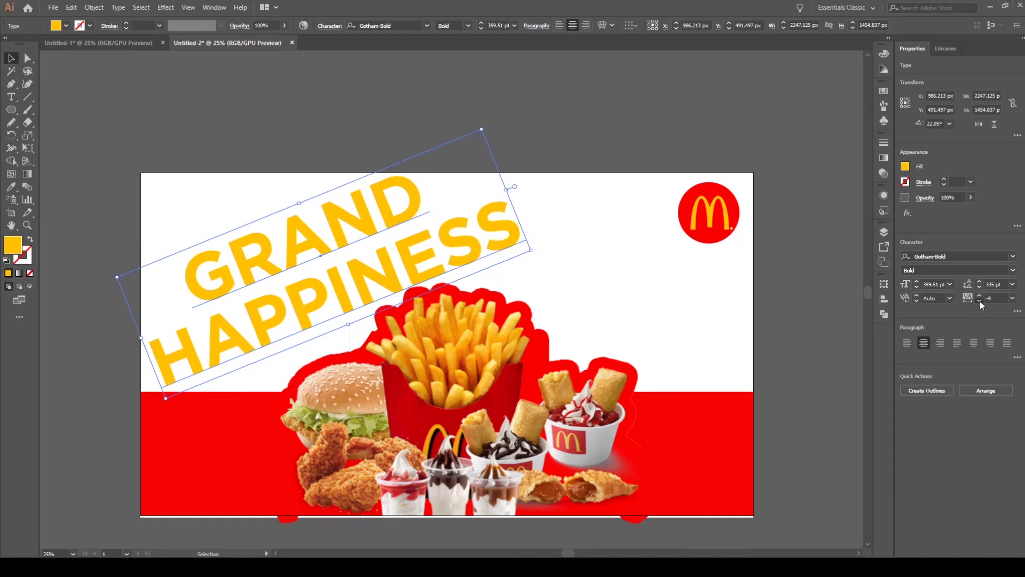
{"action": "left_click", "coordinate": [980, 301]}
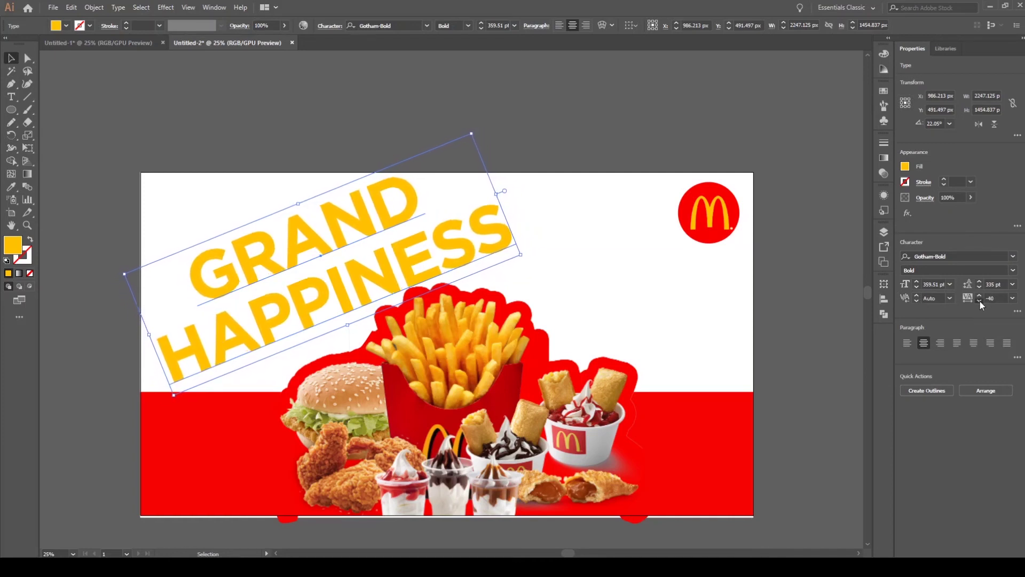
{"action": "left_click_drag", "start_coordinate": [381, 205], "coordinate": [373, 208]}
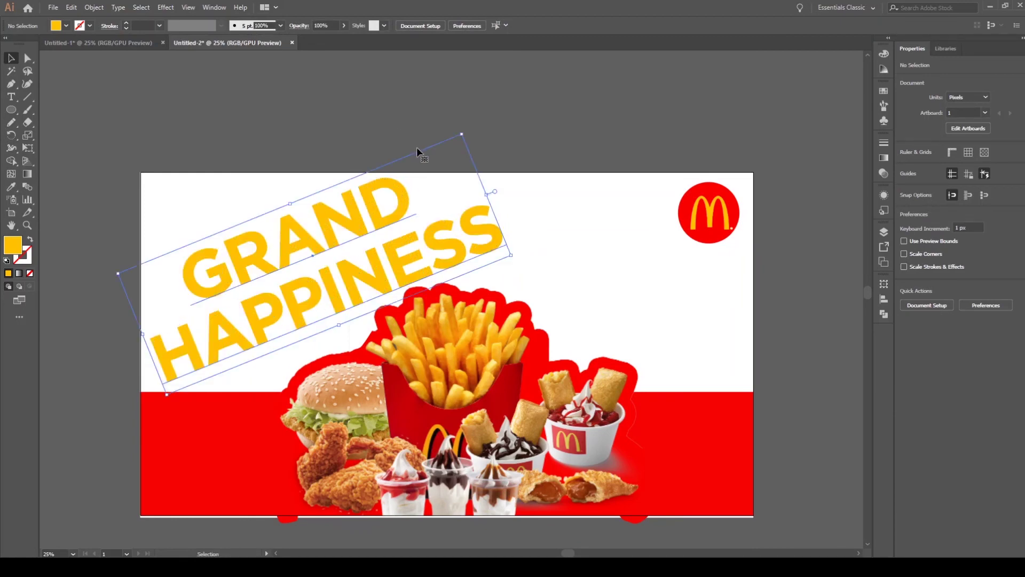
{"action": "left_click", "coordinate": [419, 150]}
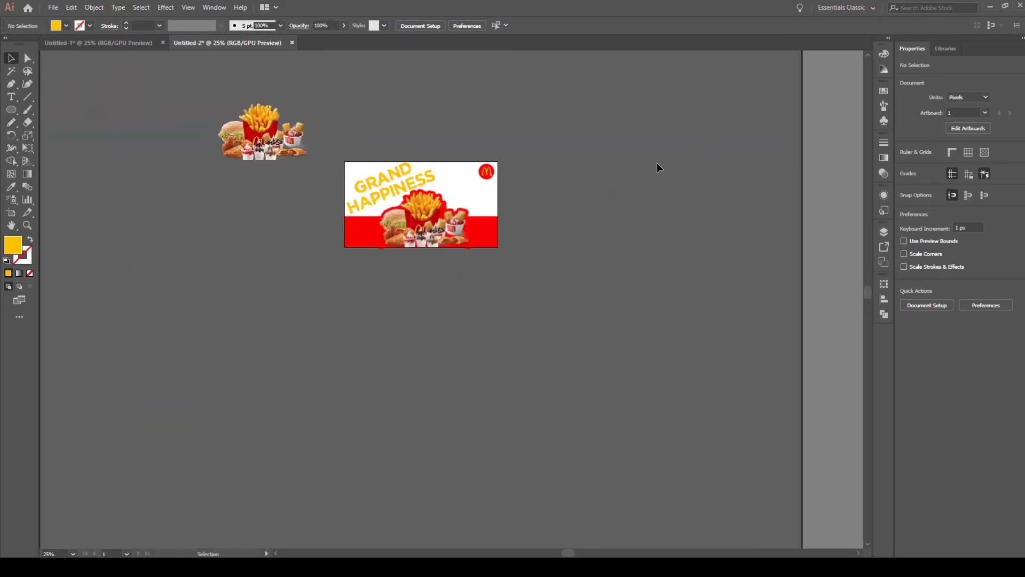
{"action": "scroll", "coordinate": [540, 222], "scroll_direction": "down", "scroll_amount": 1}
{"action": "scroll", "coordinate": [497, 336], "scroll_direction": "up", "scroll_amount": 5}
{"action": "left_click_drag", "start_coordinate": [496, 336], "coordinate": [465, 229]}
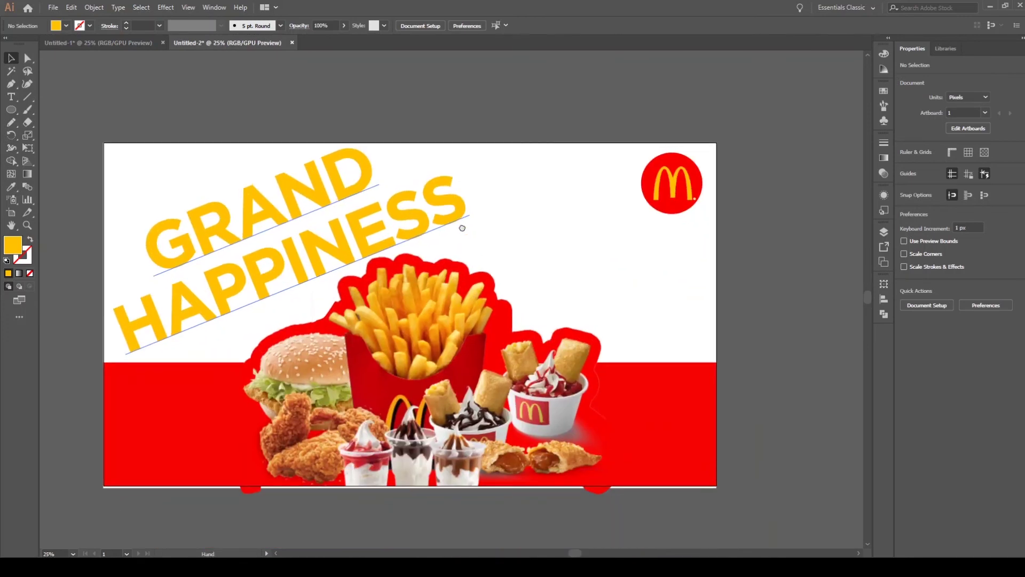
{"action": "scroll", "coordinate": [576, 243], "scroll_direction": "down", "scroll_amount": 1}
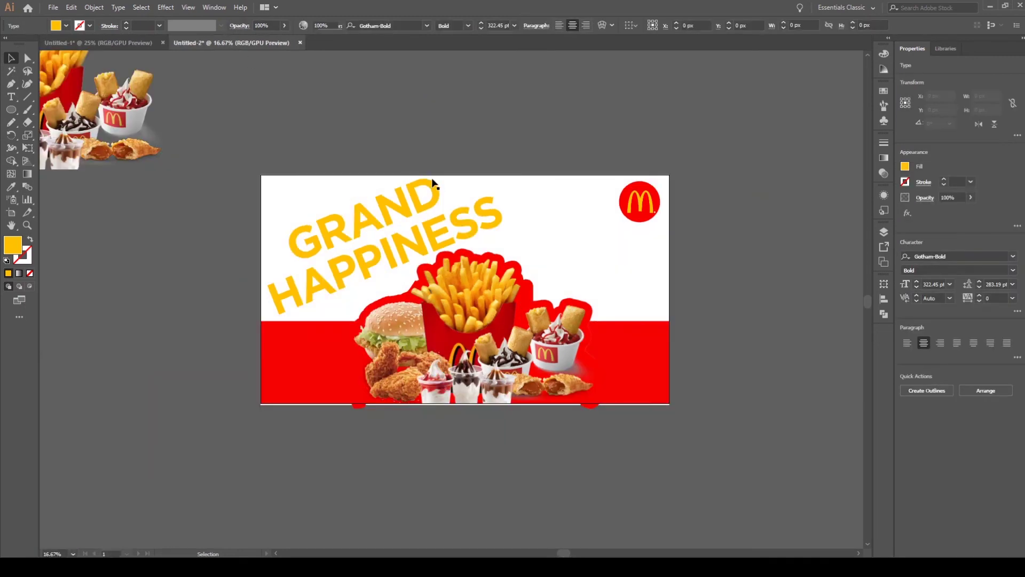
{"action": "scroll", "coordinate": [432, 184], "scroll_direction": "down", "scroll_amount": 1}
{"action": "left_click", "coordinate": [433, 184]}
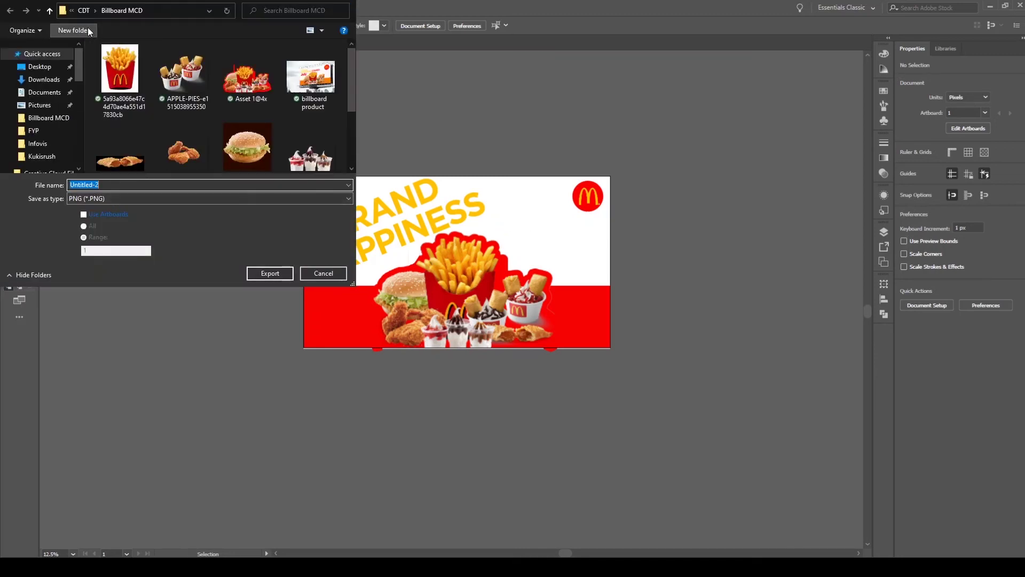
- Try to export the banner as a PNG named "bb" in the Billboard 2 folder
{"action": "left_click", "coordinate": [85, 12]}
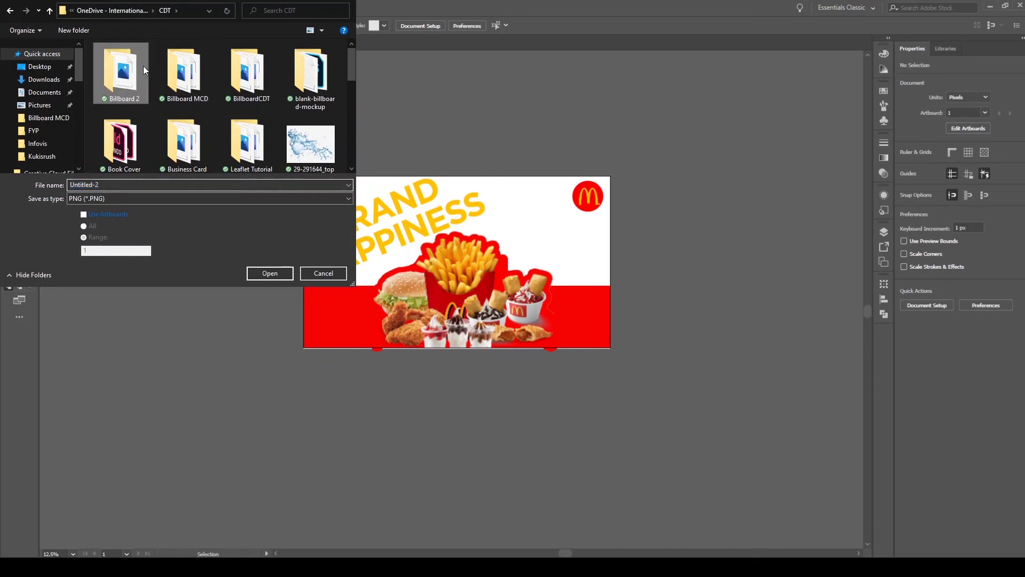
{"action": "double_click", "coordinate": [143, 66]}
{"action": "double_click", "coordinate": [150, 183]}
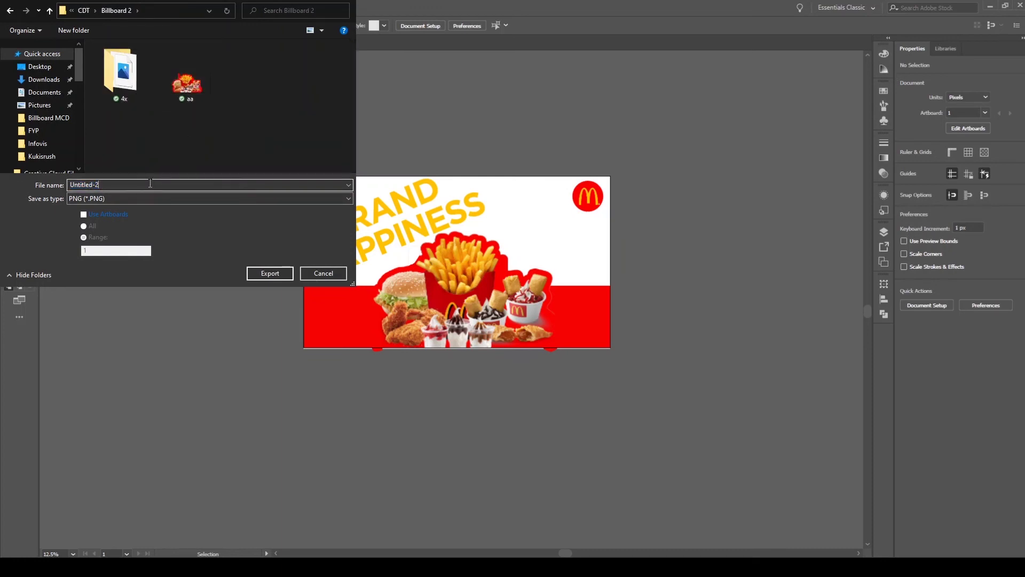
{"action": "key", "text": "ctrl+a"}
{"action": "type", "text": "bb"}
{"action": "key", "text": "Return"}
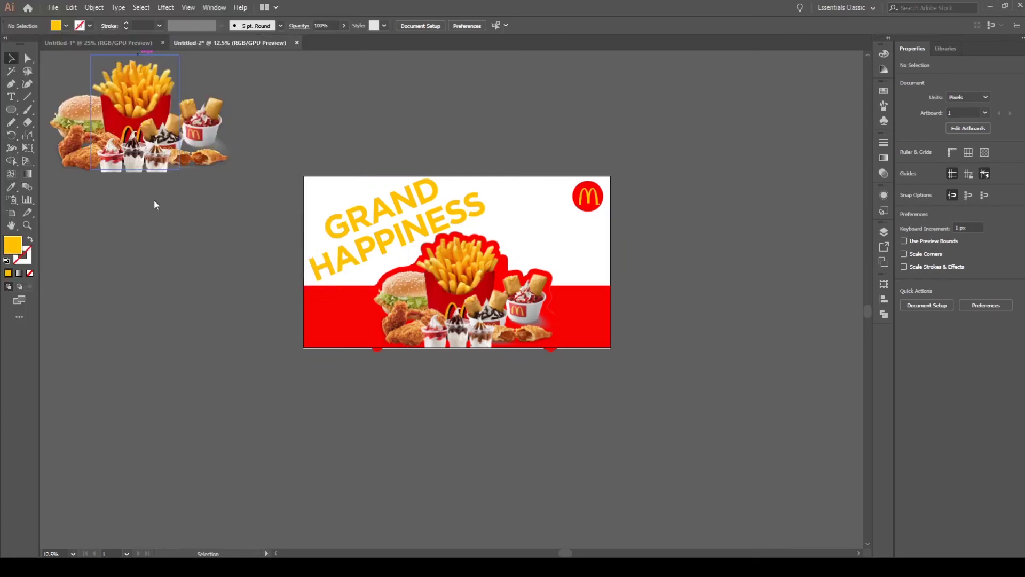
- Export the banner as a PNG named "BB" using an artboard range, at High (300 ppi) with a transparent background
{"action": "left_click", "coordinate": [104, 199]}
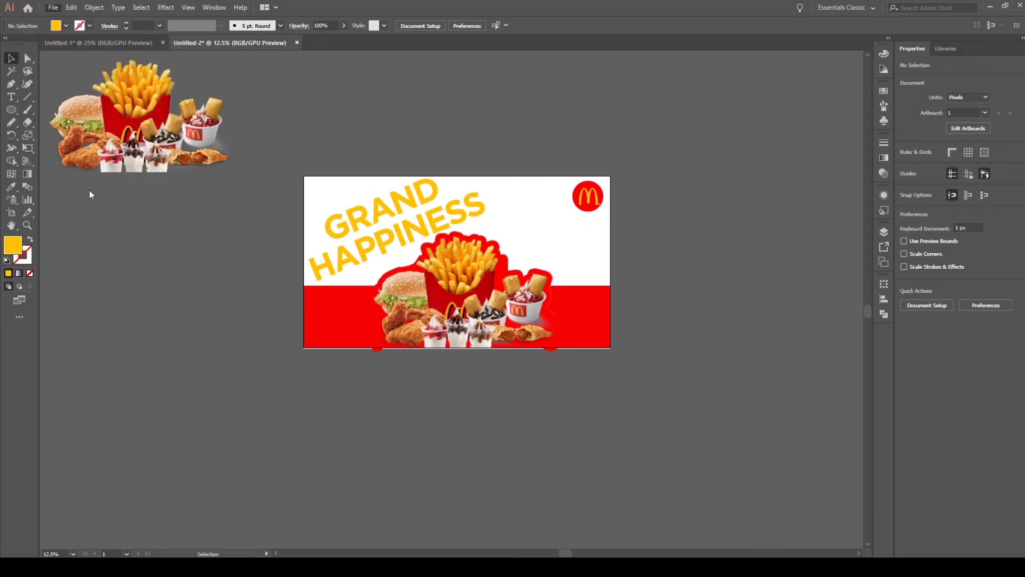
{"action": "left_click", "coordinate": [356, 211]}
{"action": "left_click", "coordinate": [107, 213]}
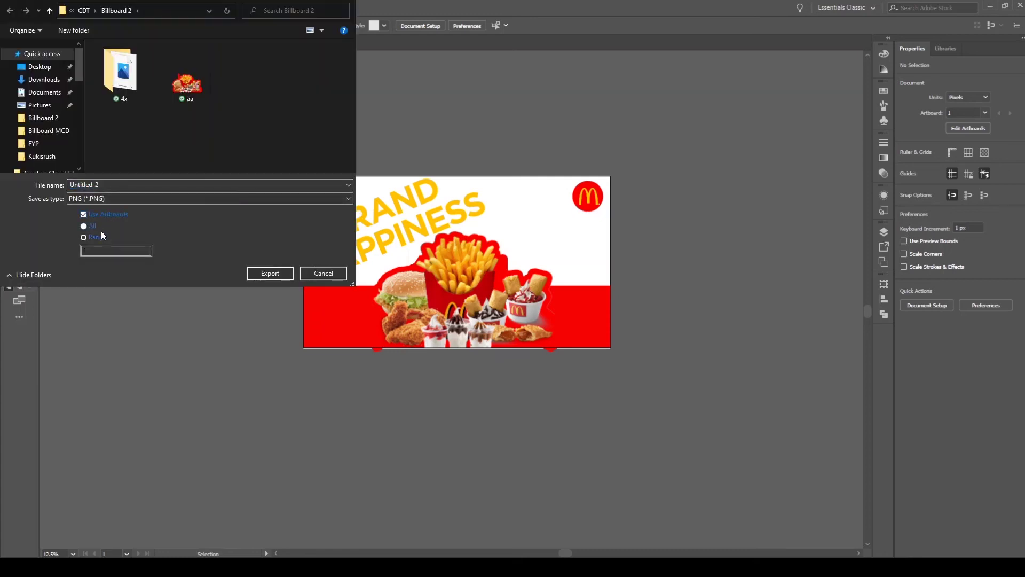
{"action": "left_click", "coordinate": [98, 237]}
{"action": "left_click", "coordinate": [107, 186]}
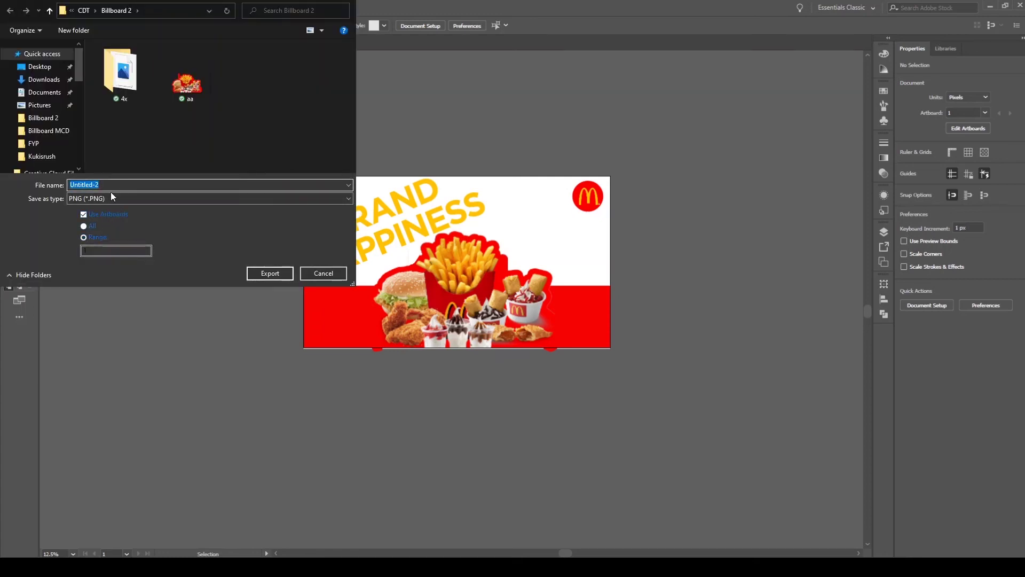
{"action": "type", "text": "aa"}
{"action": "left_click", "coordinate": [269, 273]}
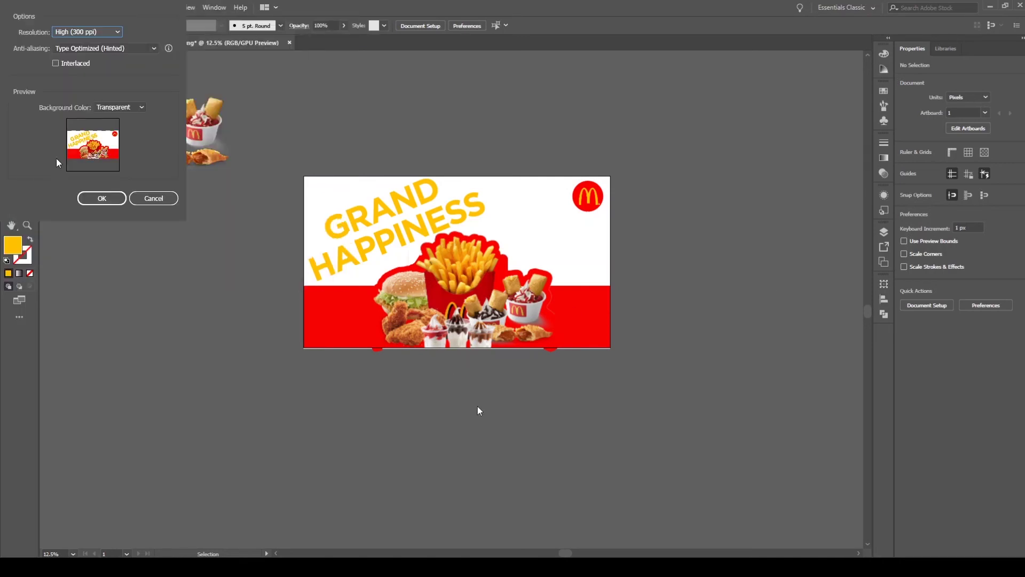
{"action": "left_click", "coordinate": [101, 198]}
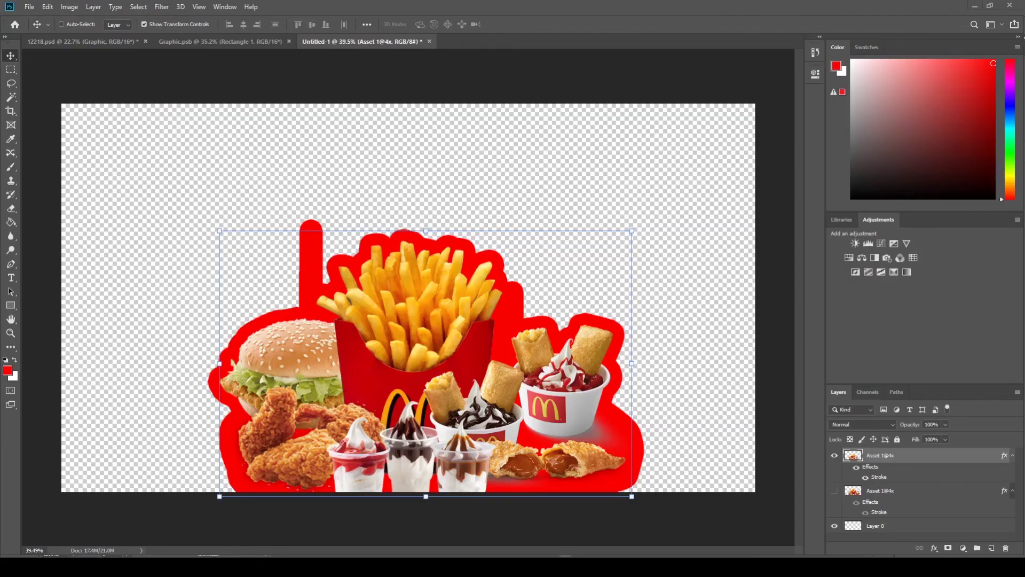
- Switch to Photoshop, bring up the billboard mockup's Graphic.psb document and hide the red Rectangle 1 layer
{"action": "left_click", "coordinate": [83, 41]}
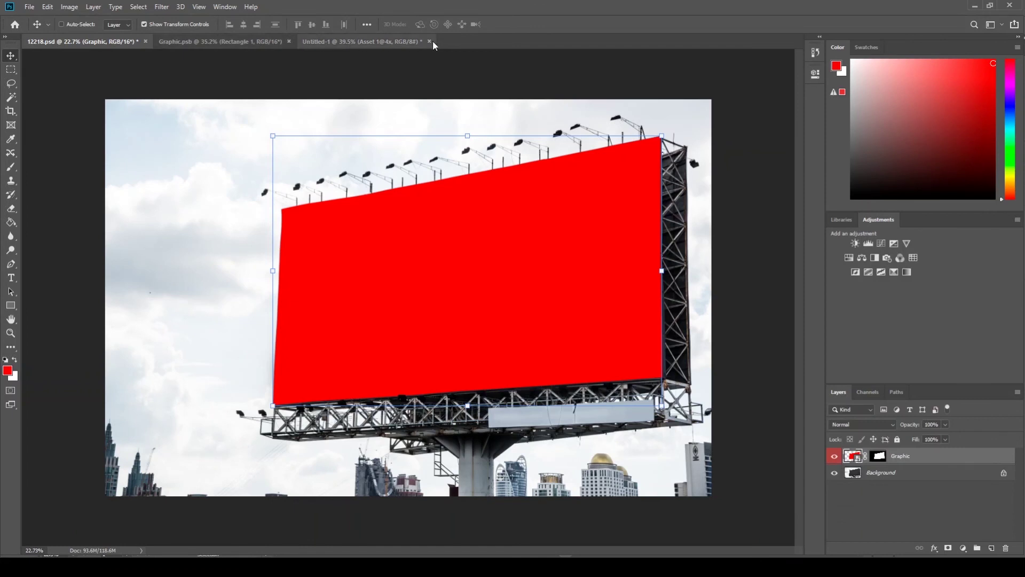
{"action": "left_click", "coordinate": [222, 43]}
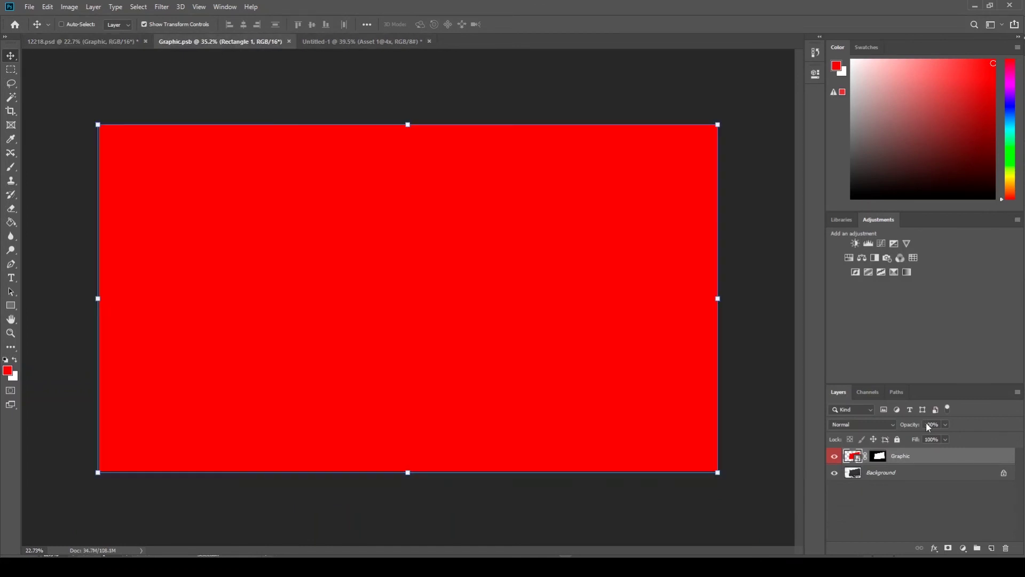
{"action": "left_click", "coordinate": [103, 43]}
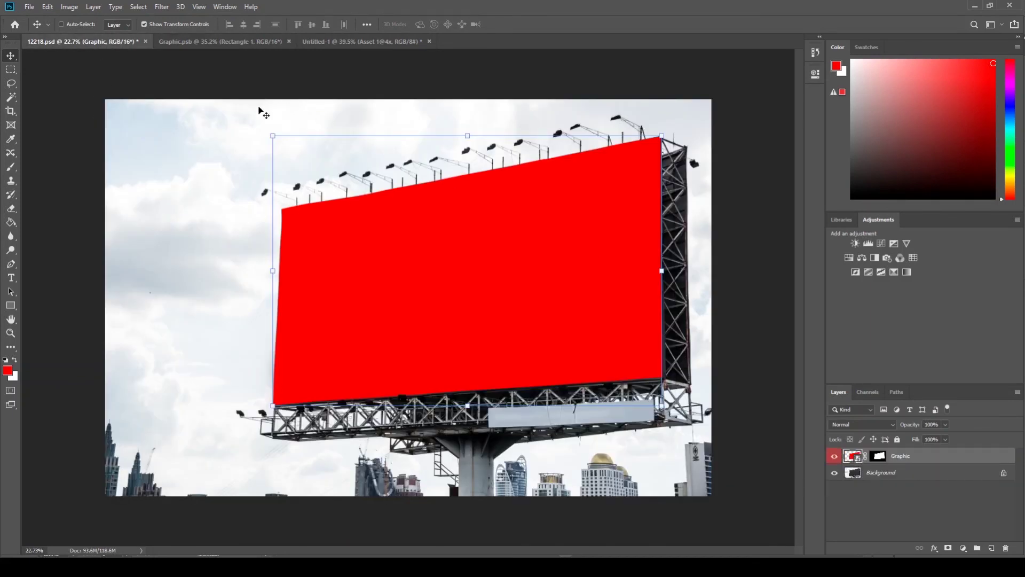
{"action": "left_click", "coordinate": [222, 42]}
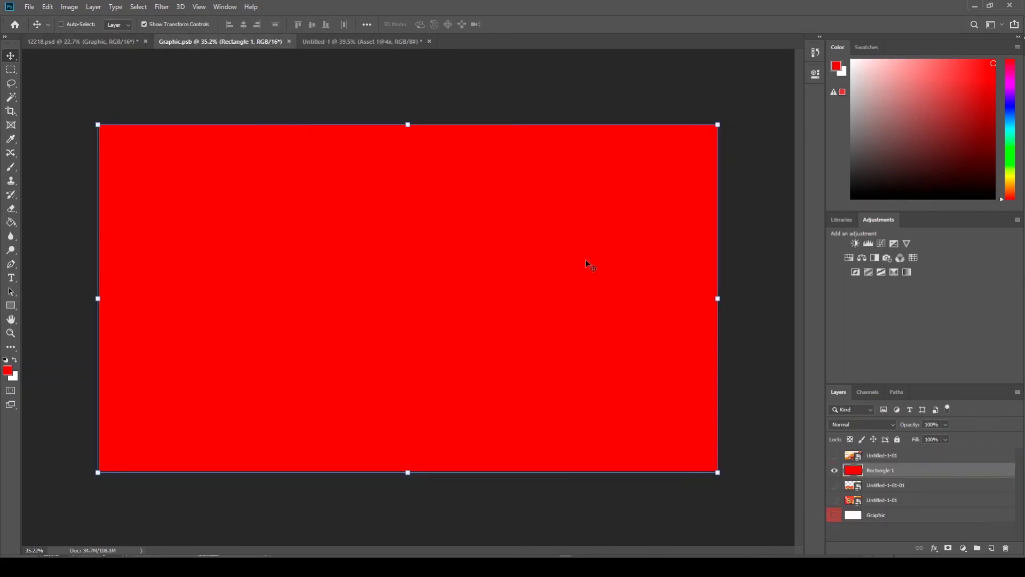
{"action": "left_click", "coordinate": [834, 470]}
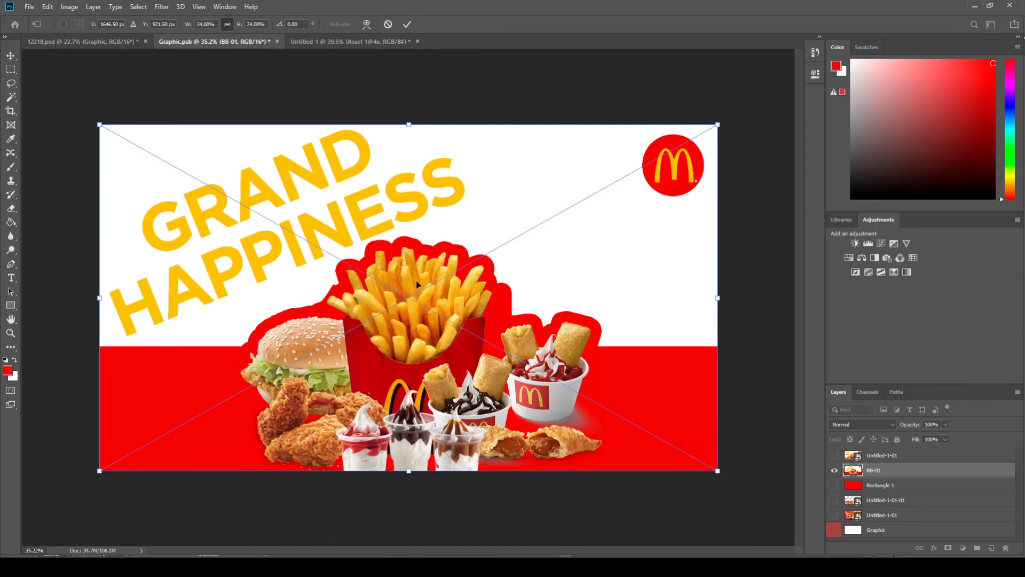
- Commit the BB-01 banner placed at 24% scale, save Graphic.psb and return to the 12218.psd mockup
{"action": "left_click", "coordinate": [407, 25]}
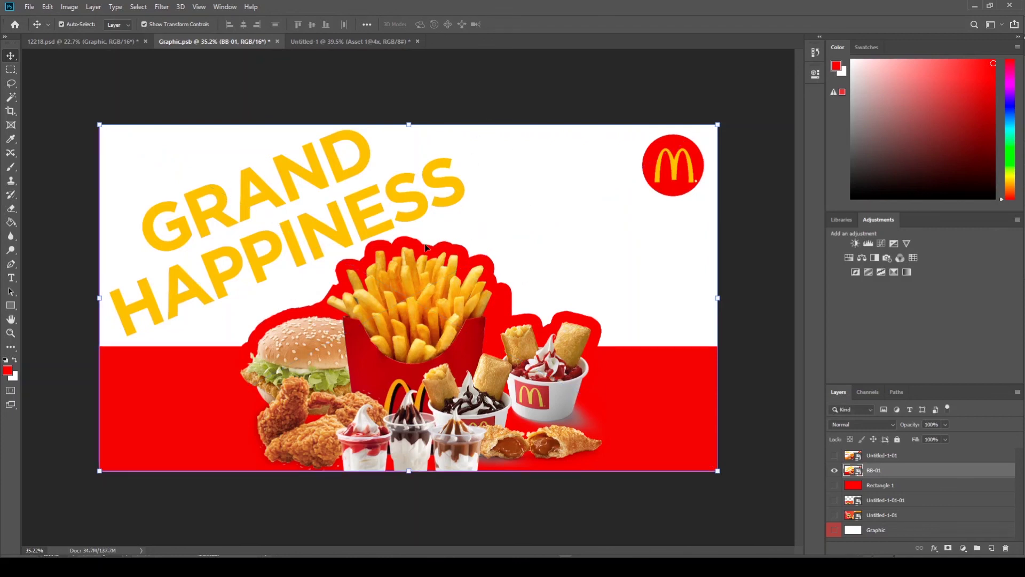
{"action": "key", "text": "ctrl+s"}
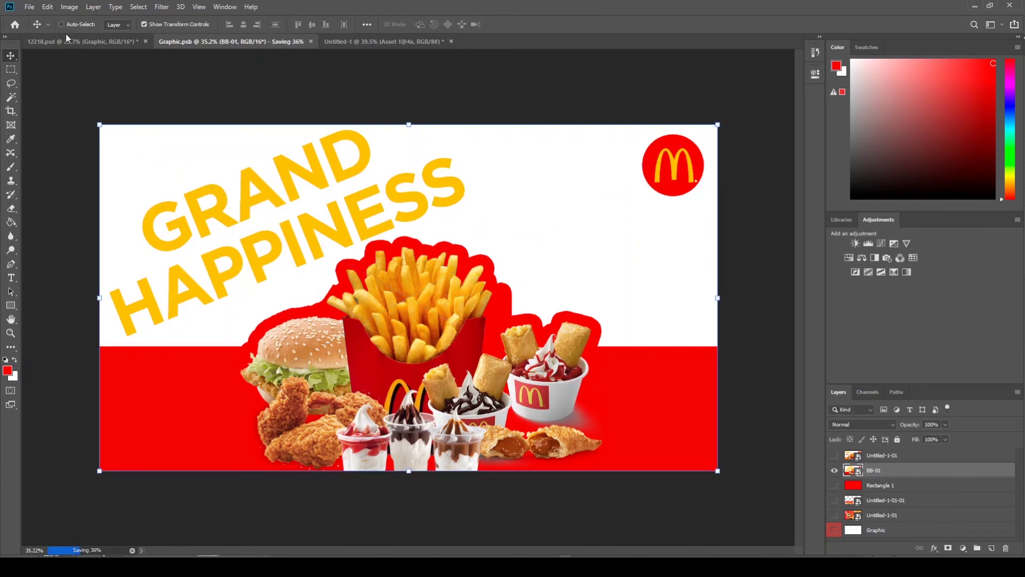
{"action": "left_click", "coordinate": [75, 46]}
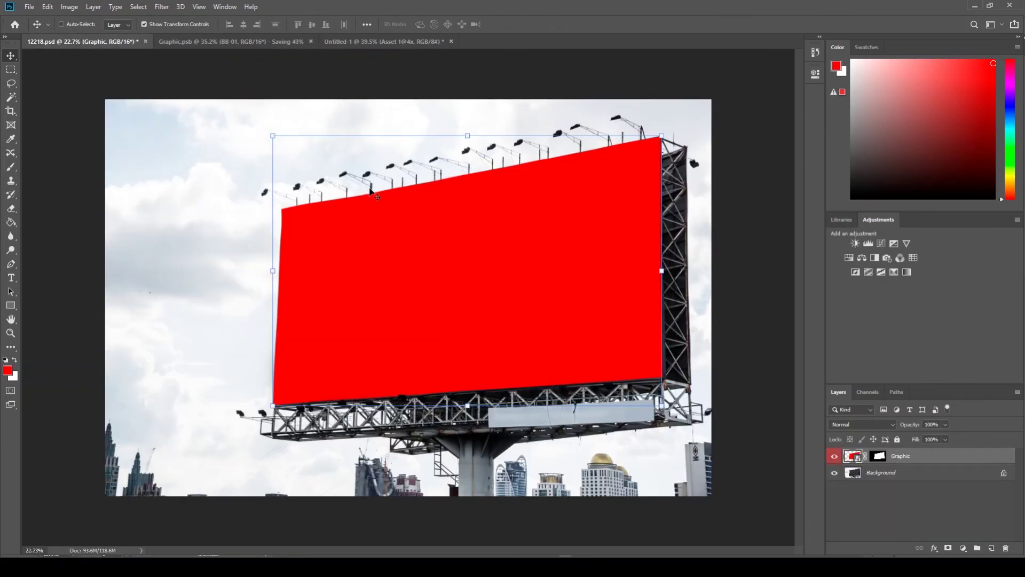